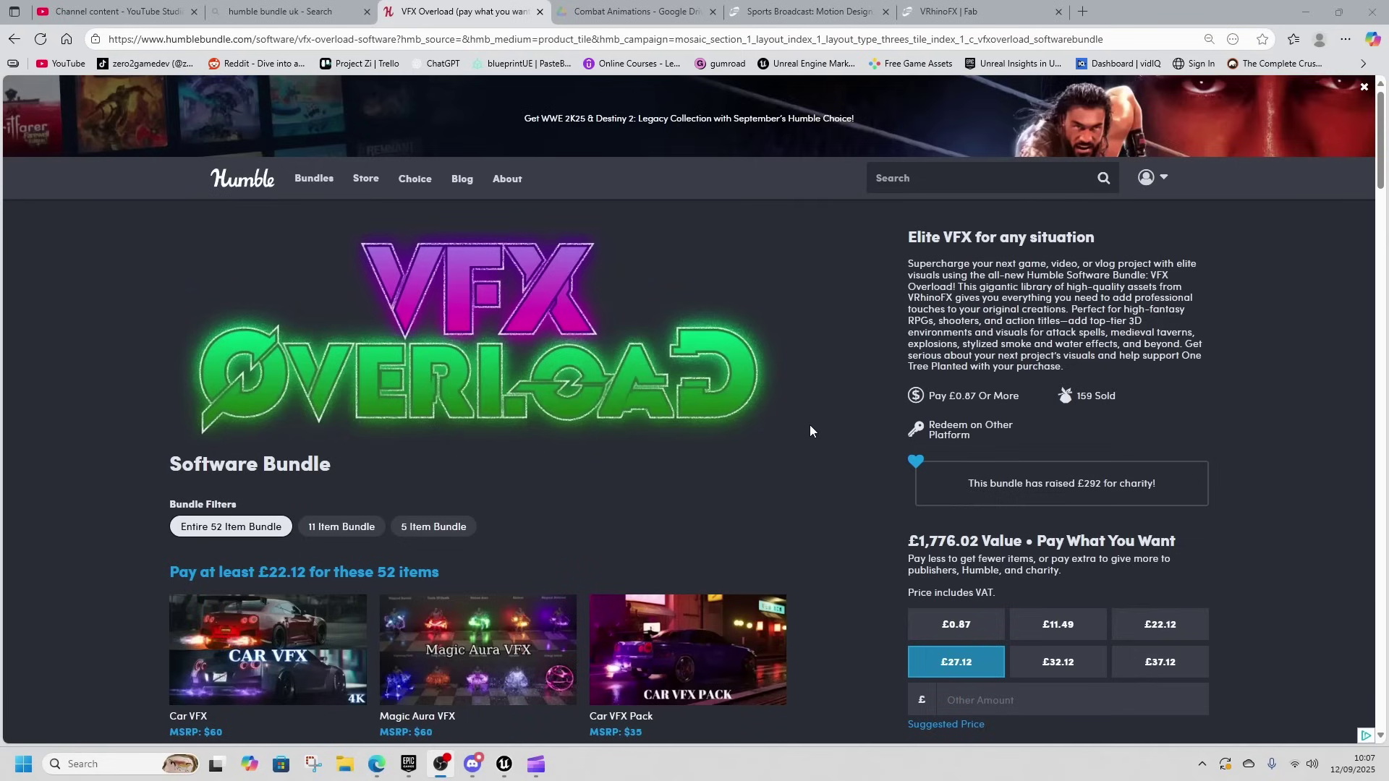
Choose the £22.12 payment tier for the VFX Overload bundle and look through the items in the entire 52-item bundle
{"action": "scroll", "coordinate": [837, 477], "scroll_direction": "down", "scroll_amount": 1}
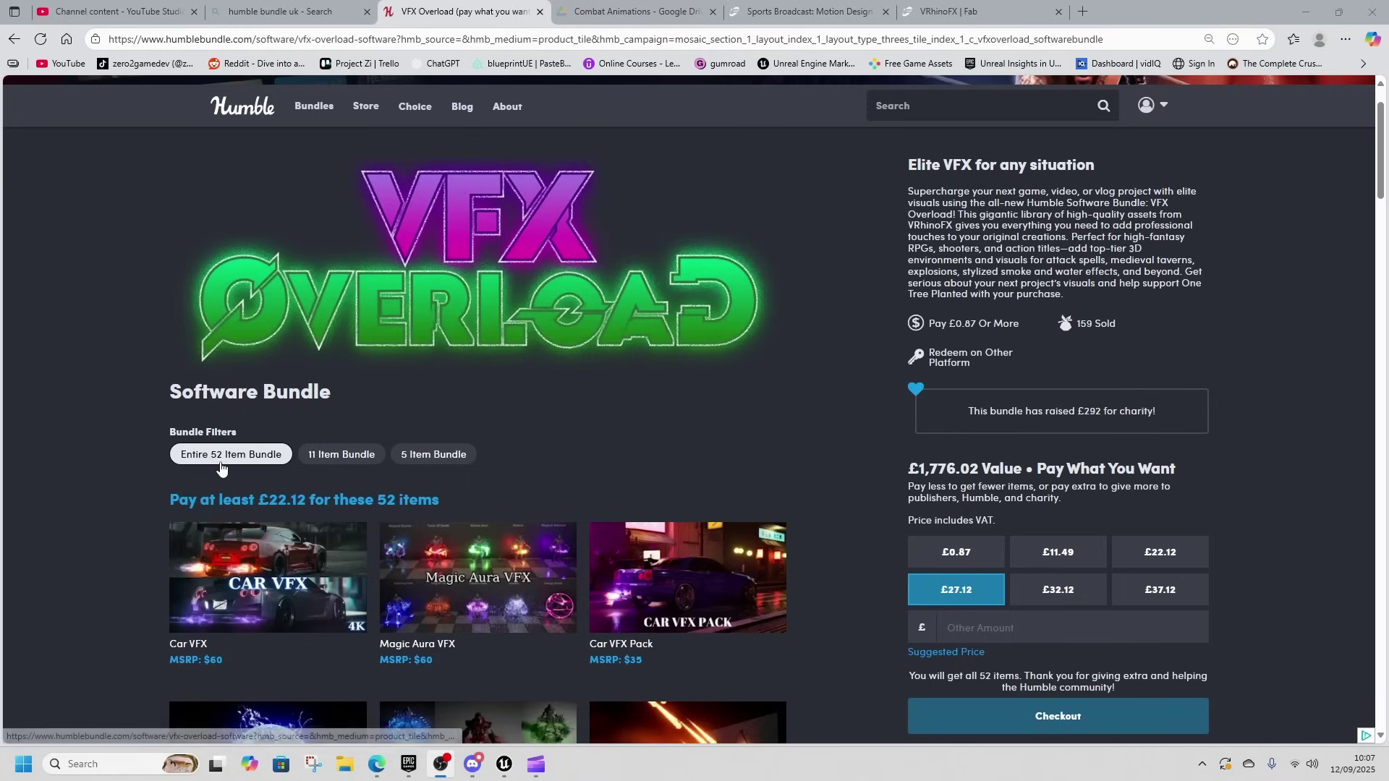
{"action": "left_click", "coordinate": [1167, 553]}
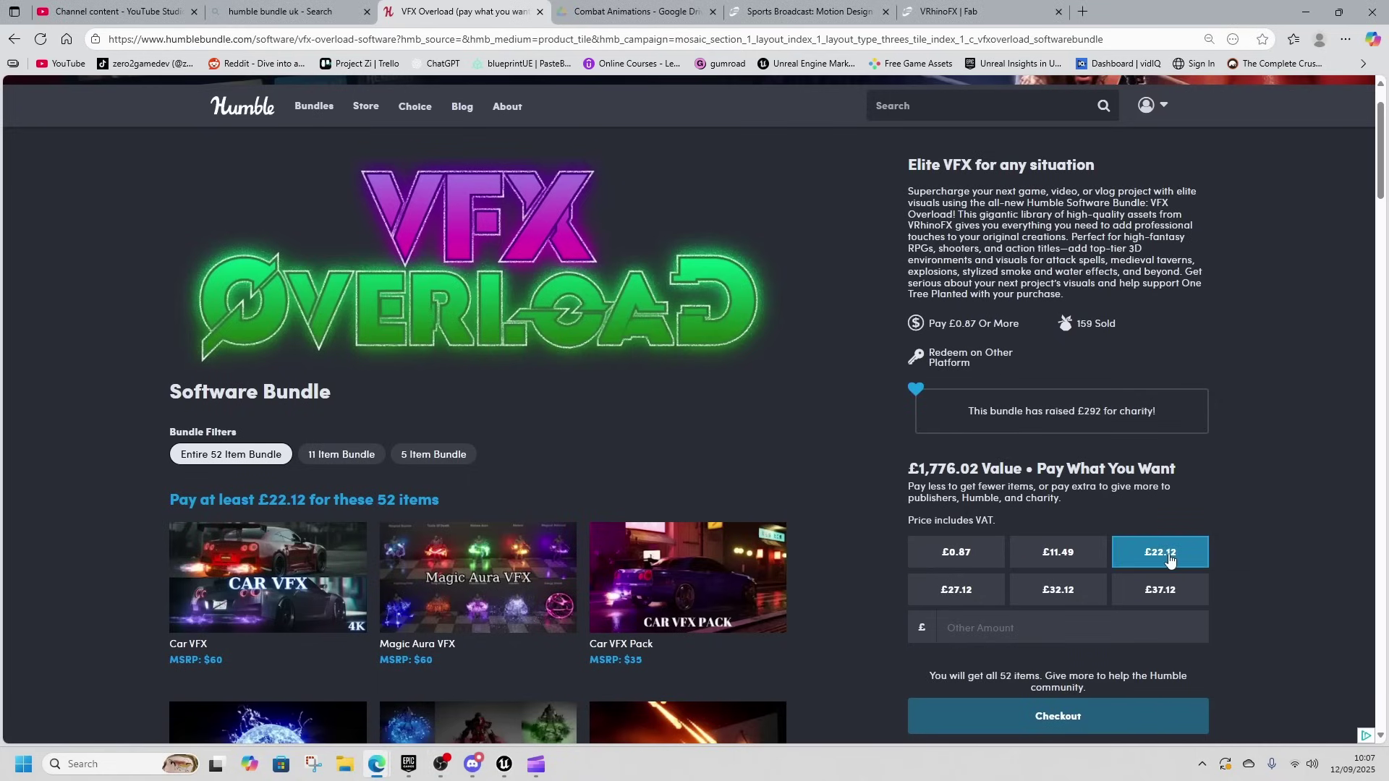
{"action": "scroll", "coordinate": [851, 446], "scroll_direction": "down", "scroll_amount": 3}
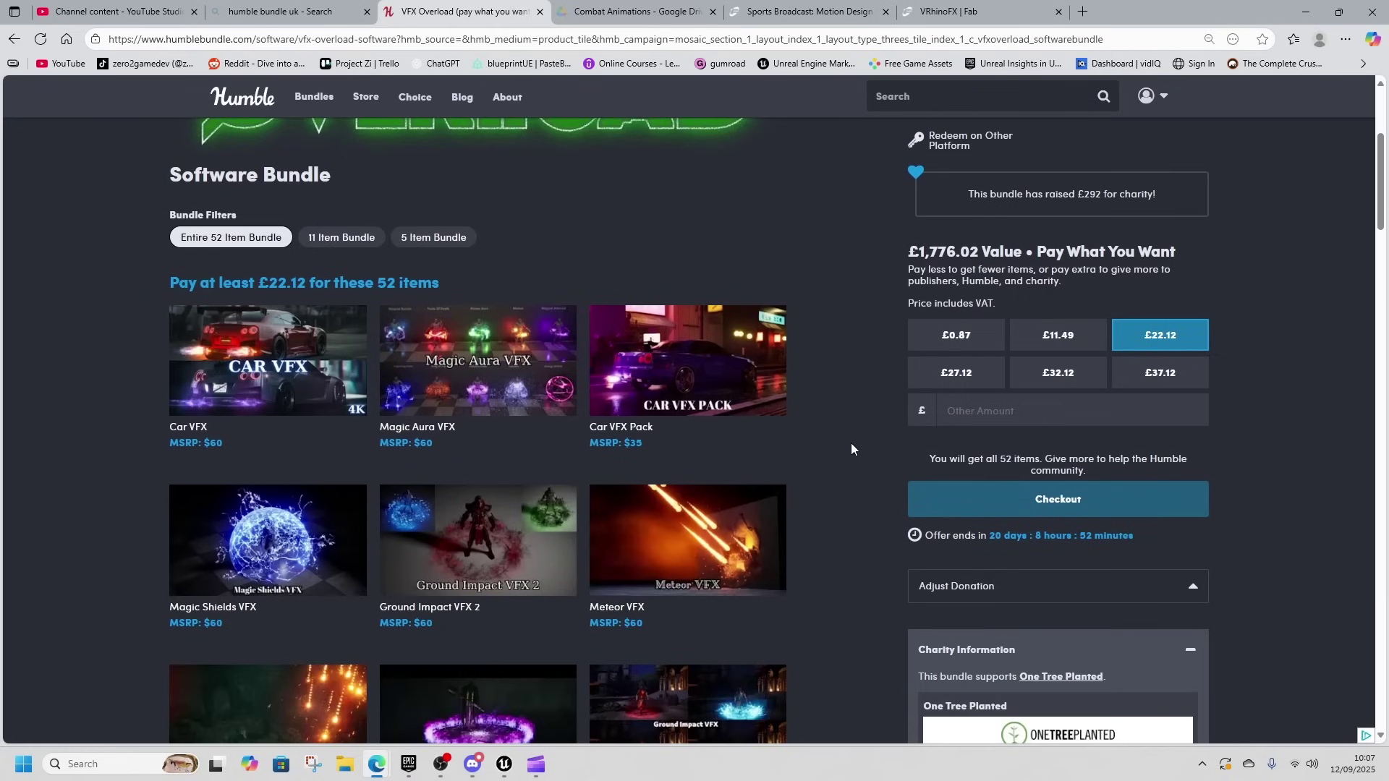
{"action": "scroll", "coordinate": [860, 452], "scroll_direction": "down", "scroll_amount": 2}
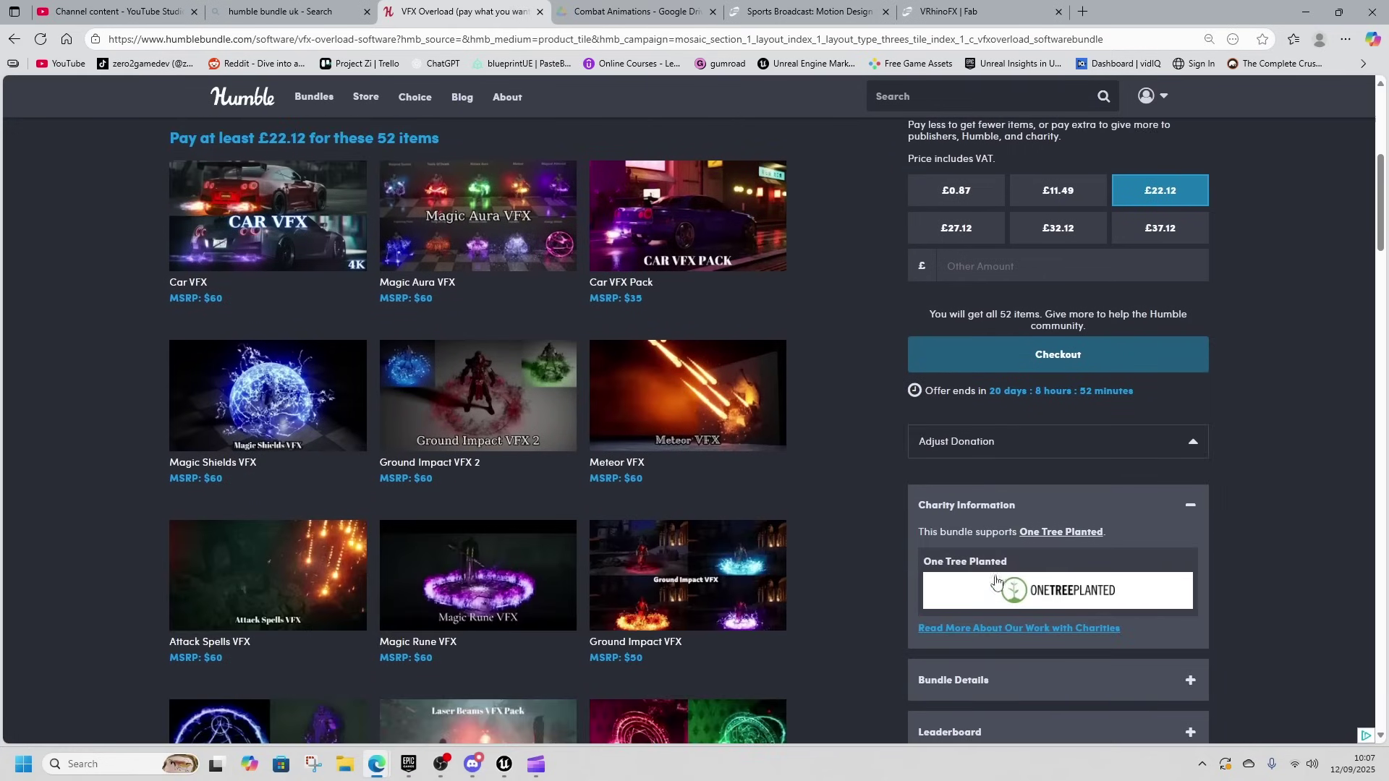
{"action": "scroll", "coordinate": [856, 476], "scroll_direction": "up", "scroll_amount": 3}
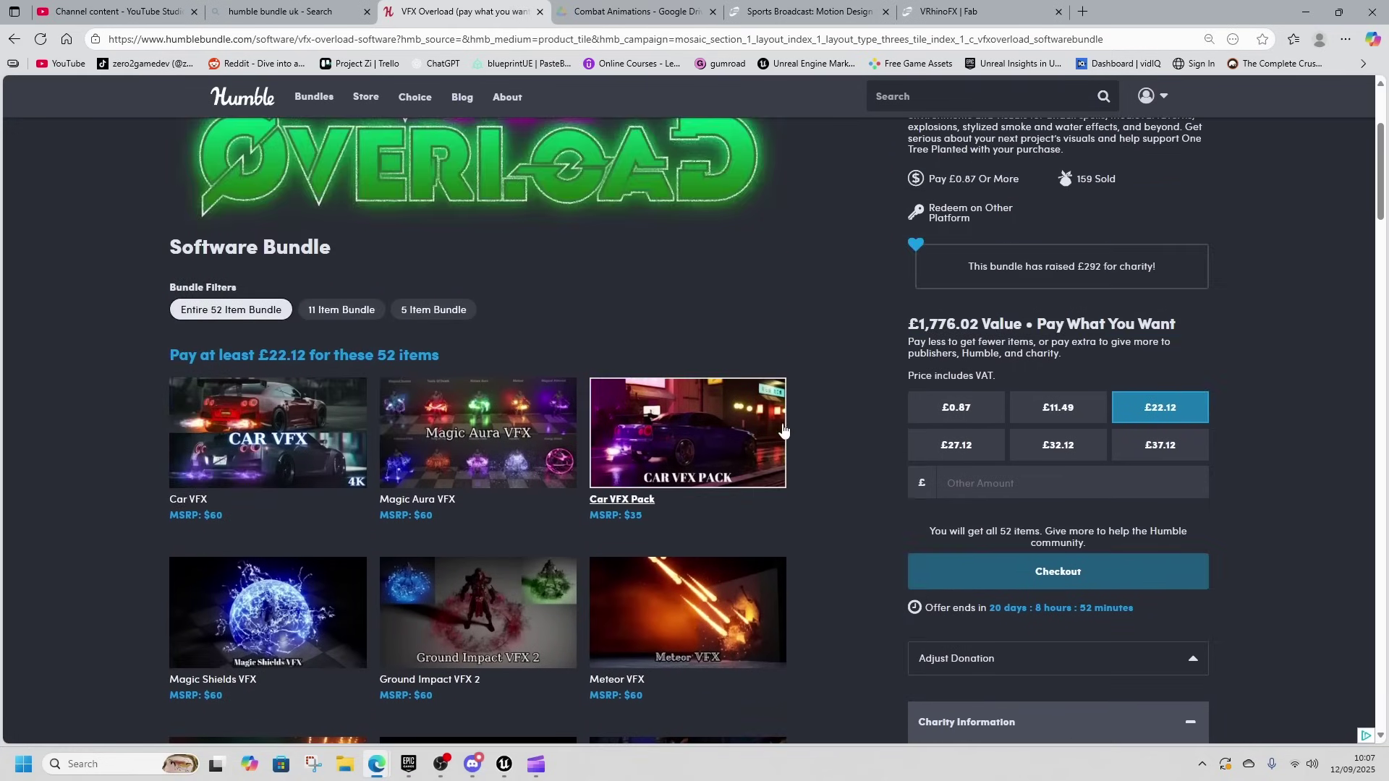
{"action": "scroll", "coordinate": [815, 537], "scroll_direction": "down", "scroll_amount": 7}
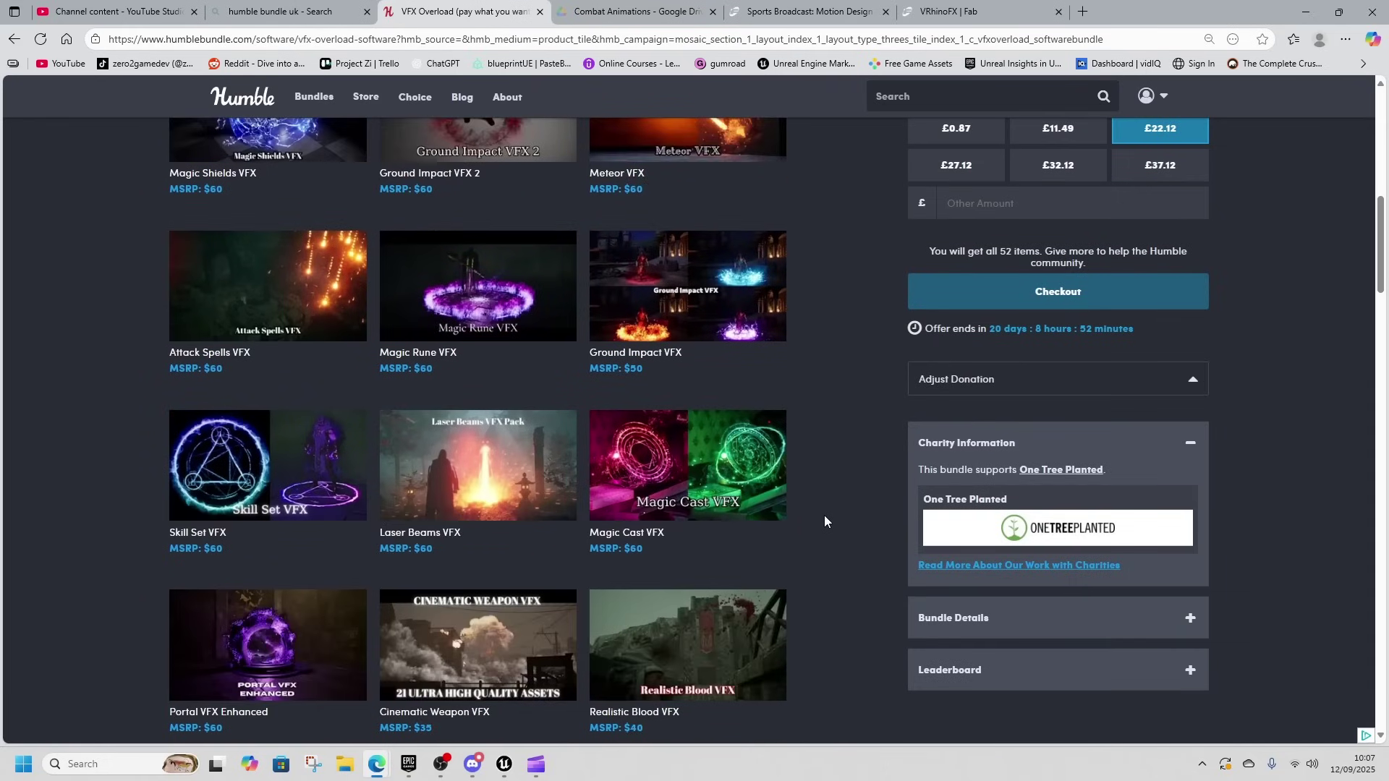
{"action": "scroll", "coordinate": [825, 521], "scroll_direction": "up", "scroll_amount": 6}
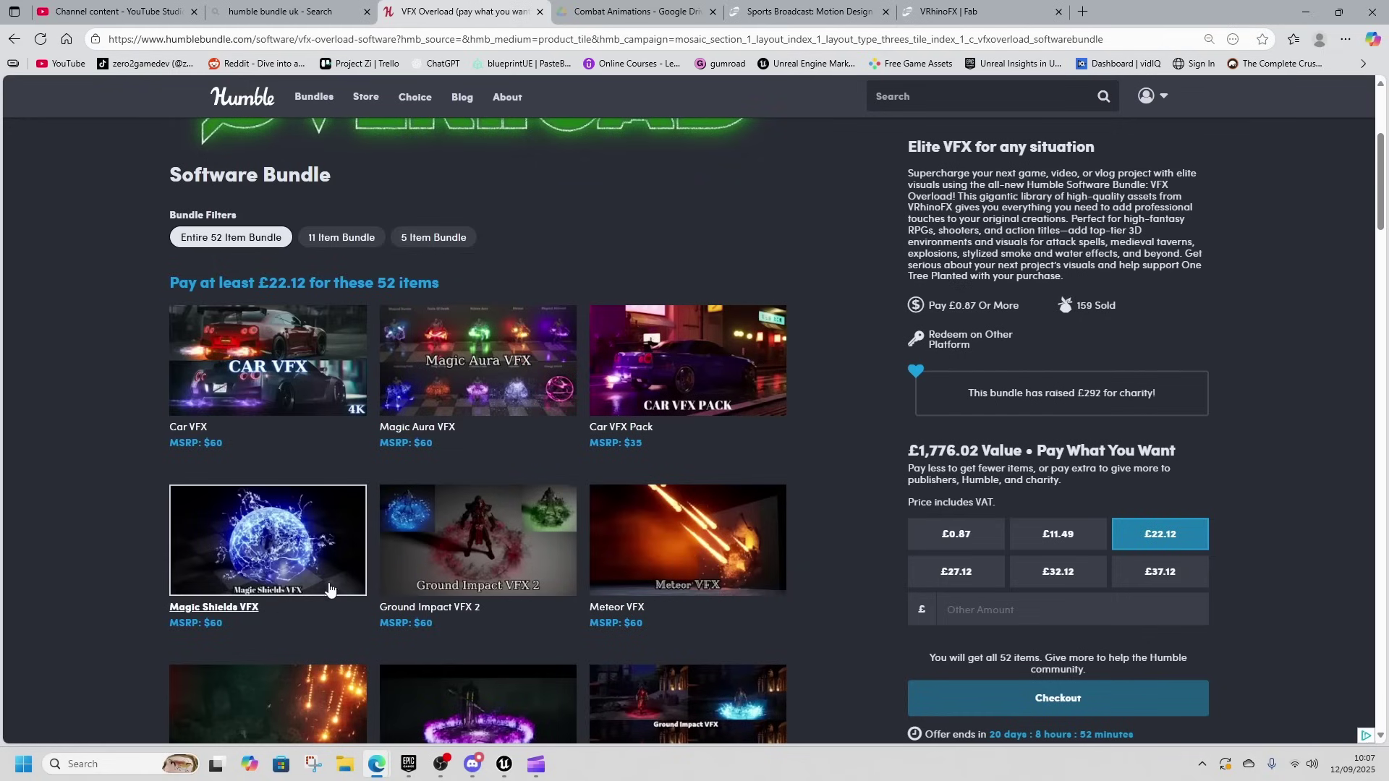
{"action": "scroll", "coordinate": [827, 513], "scroll_direction": "up", "scroll_amount": 1}
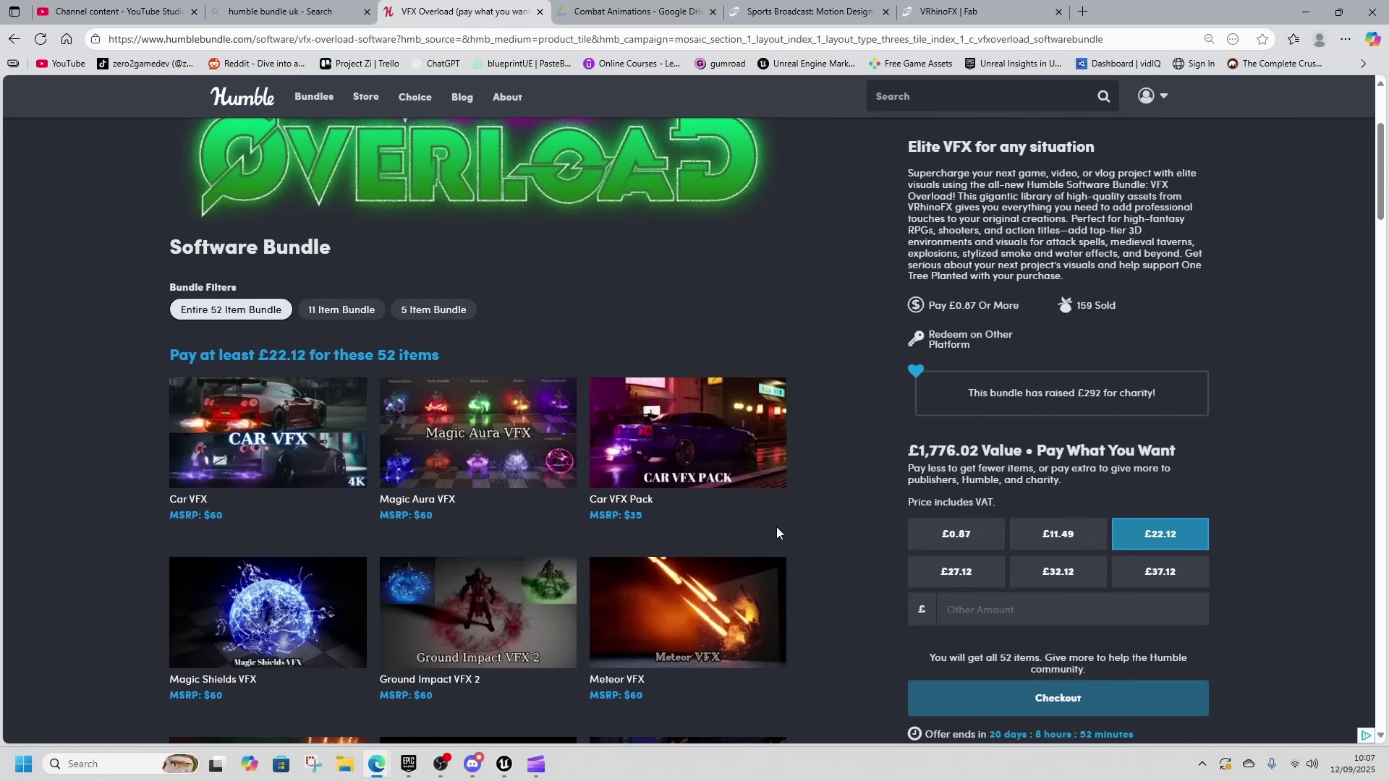
Switch to the VRhinoFX seller page on Fab and examine its full product listing
{"action": "left_click", "coordinate": [962, 19]}
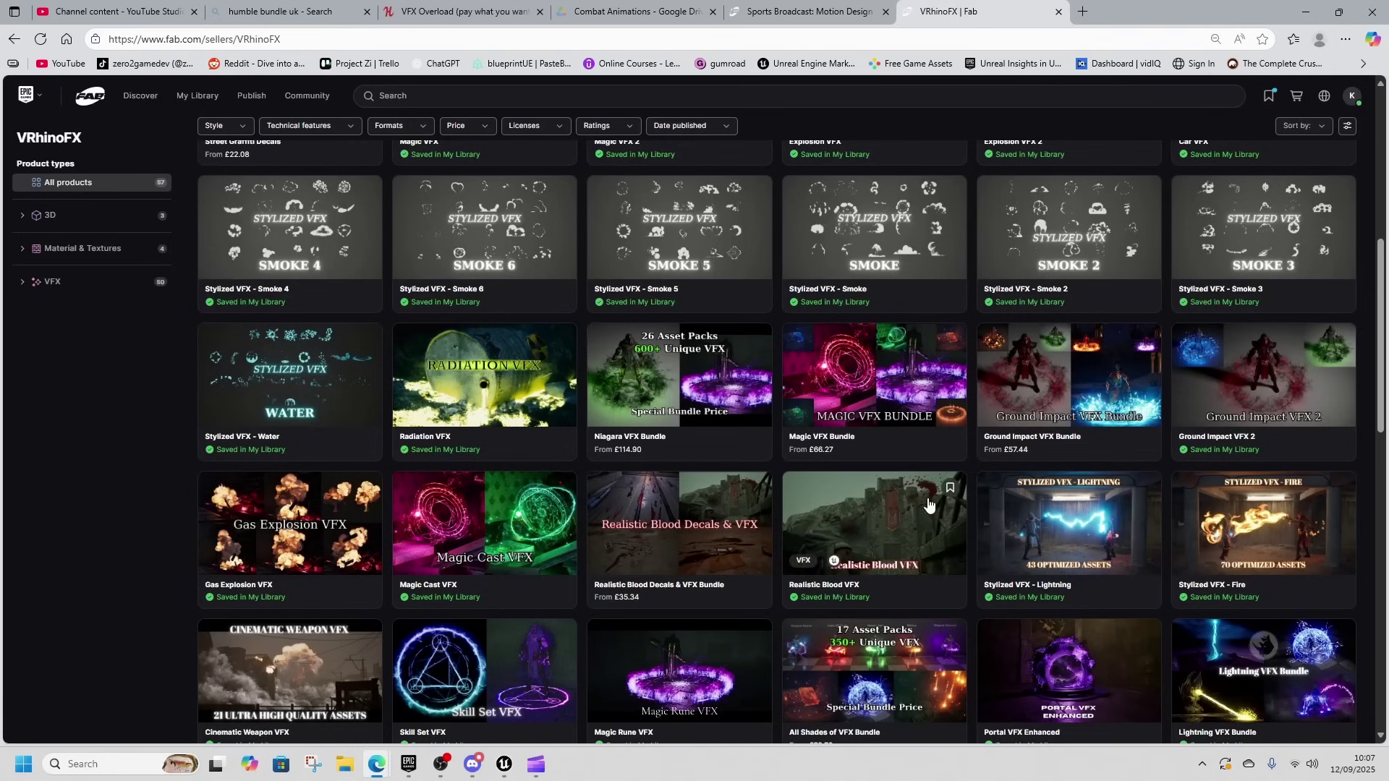
{"action": "scroll", "coordinate": [935, 510], "scroll_direction": "up", "scroll_amount": 7}
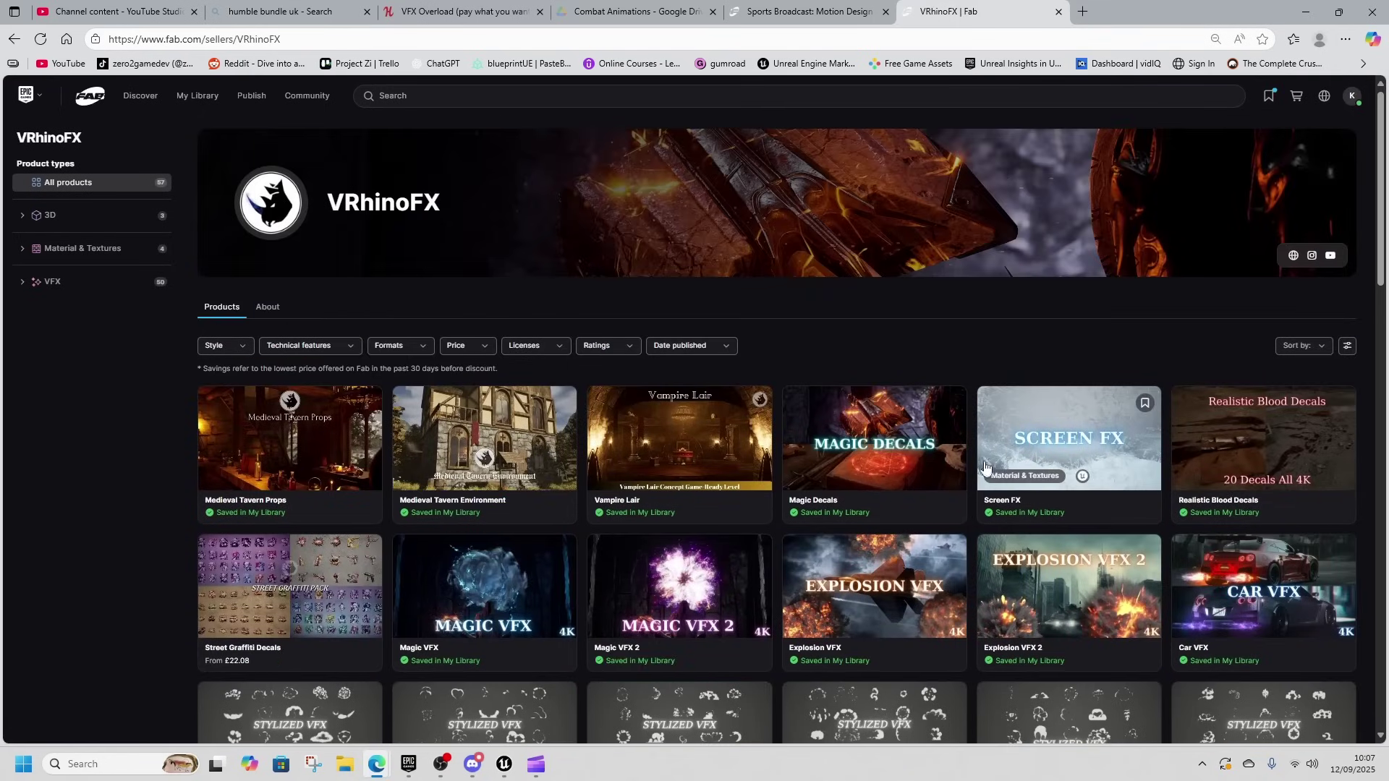
{"action": "scroll", "coordinate": [977, 449], "scroll_direction": "down", "scroll_amount": 3}
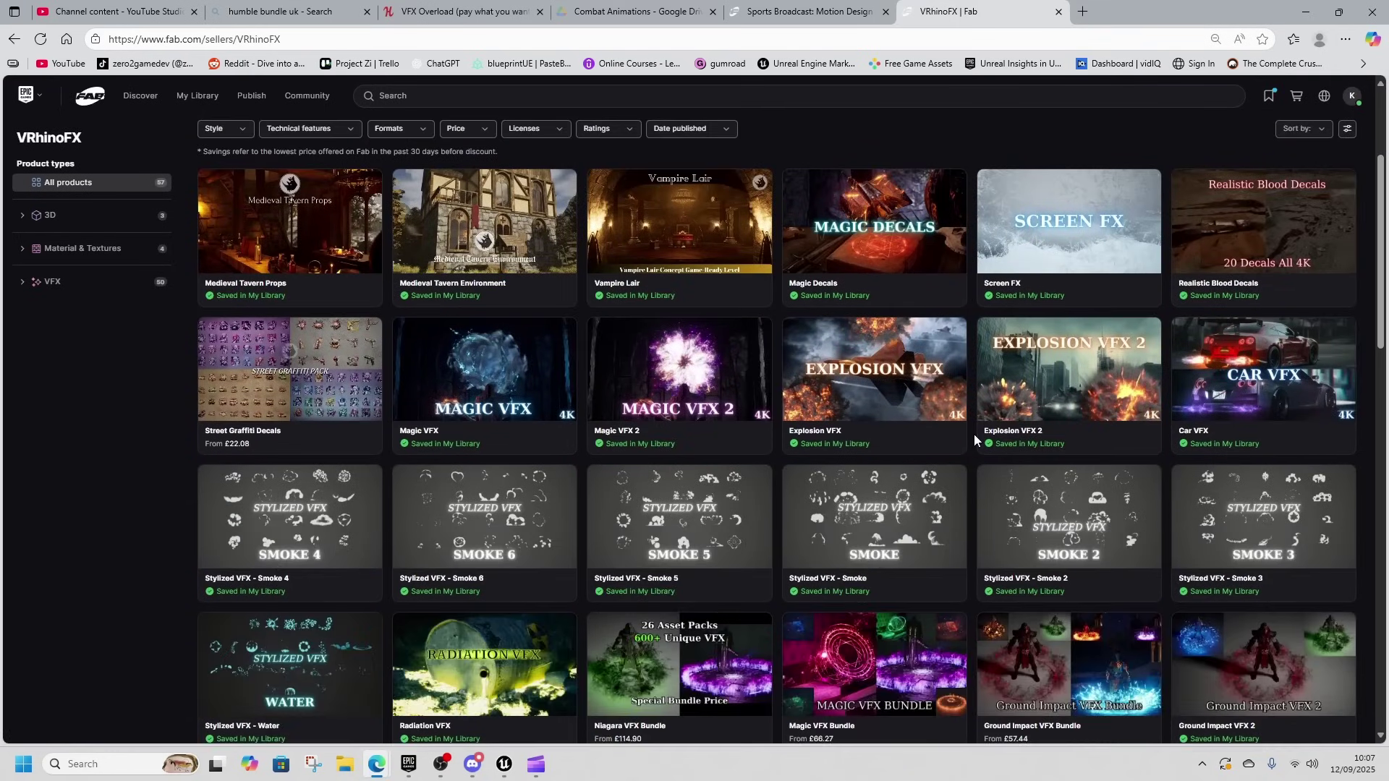
{"action": "scroll", "coordinate": [975, 439], "scroll_direction": "down", "scroll_amount": 12}
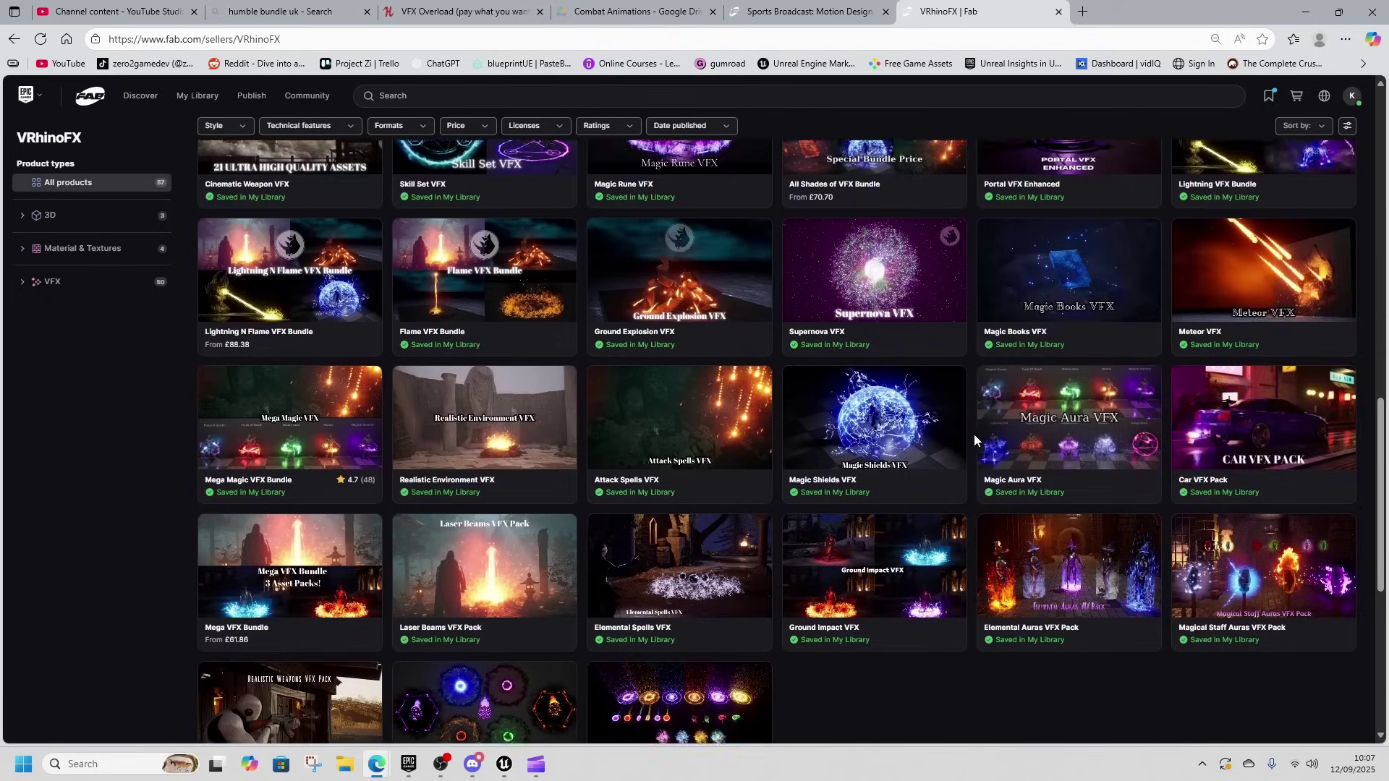
{"action": "scroll", "coordinate": [974, 434], "scroll_direction": "down", "scroll_amount": 3}
{"action": "scroll", "coordinate": [913, 525], "scroll_direction": "up", "scroll_amount": 3}
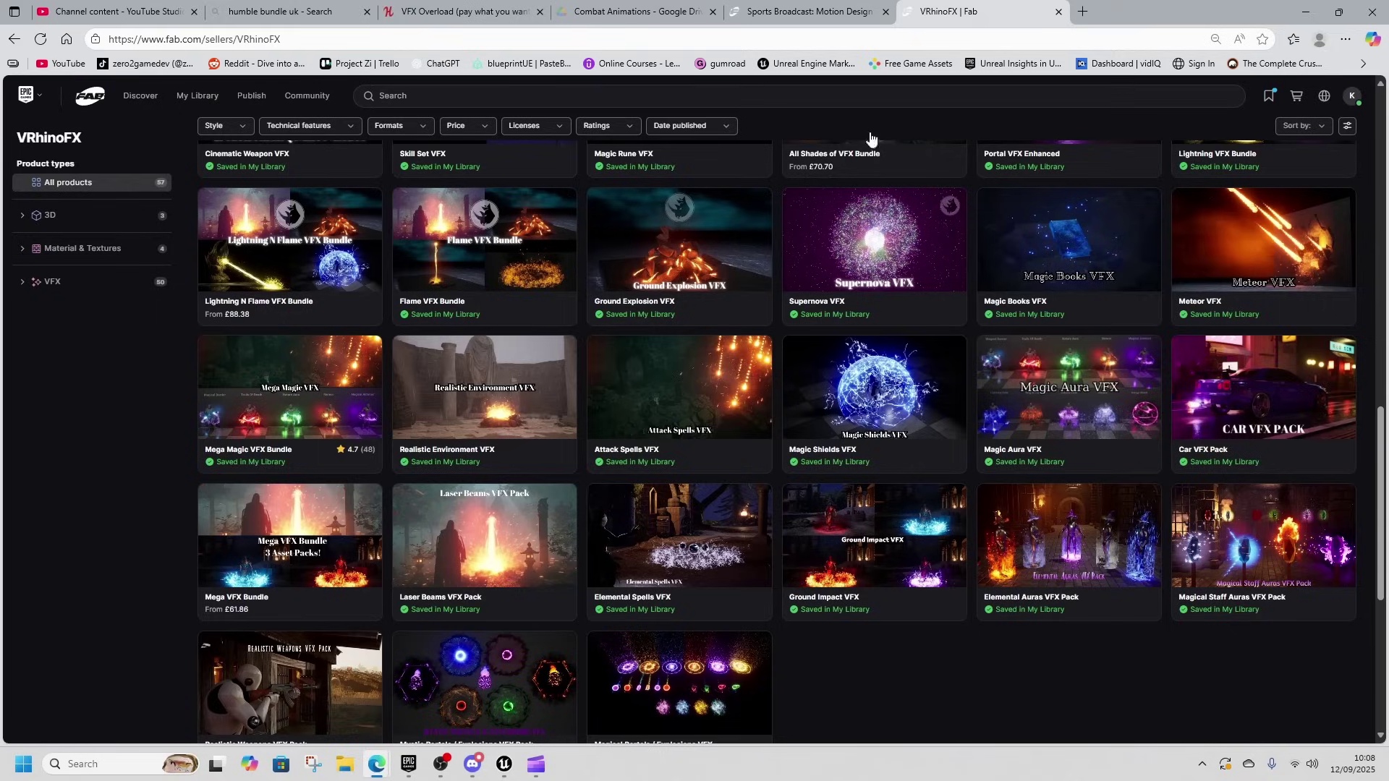
{"action": "left_click", "coordinate": [1311, 11]}
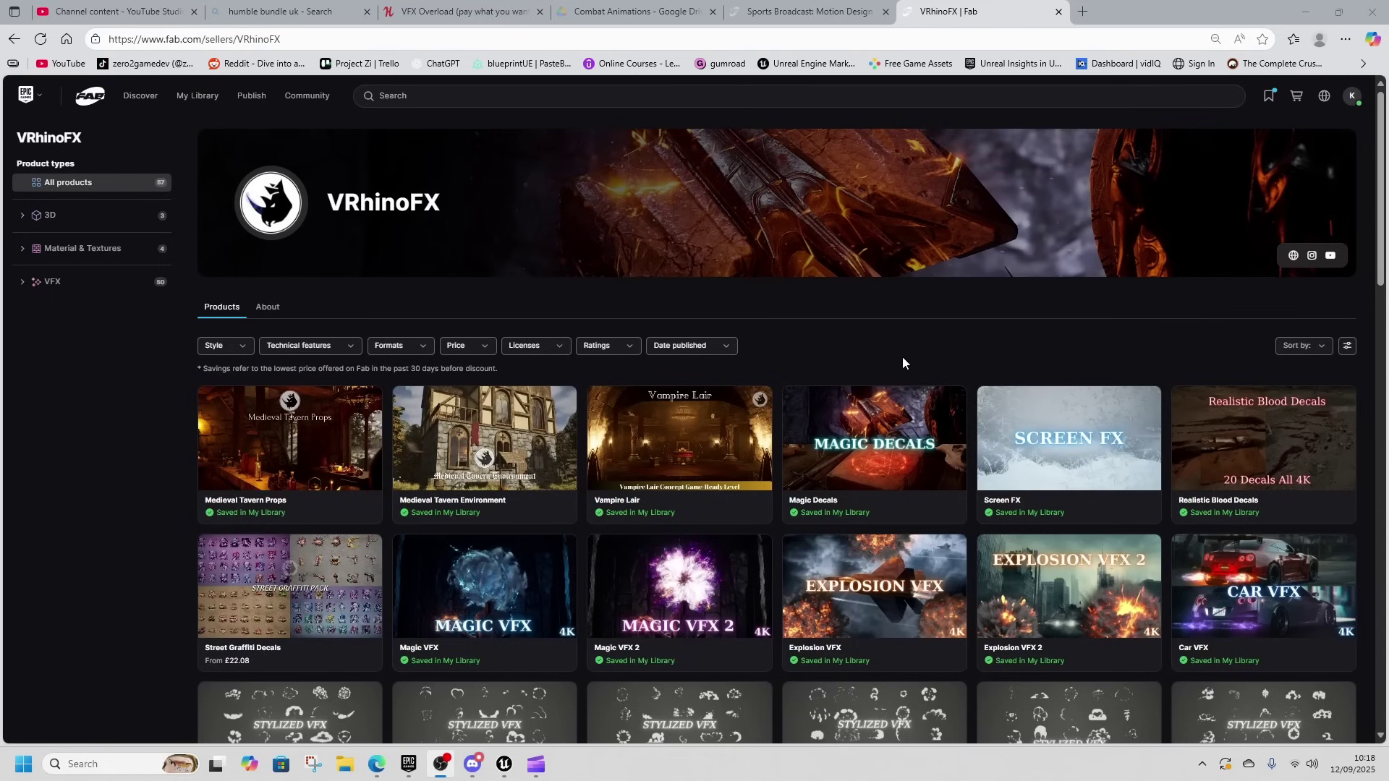
{"action": "scroll", "coordinate": [901, 357], "scroll_direction": "down", "scroll_amount": 6}
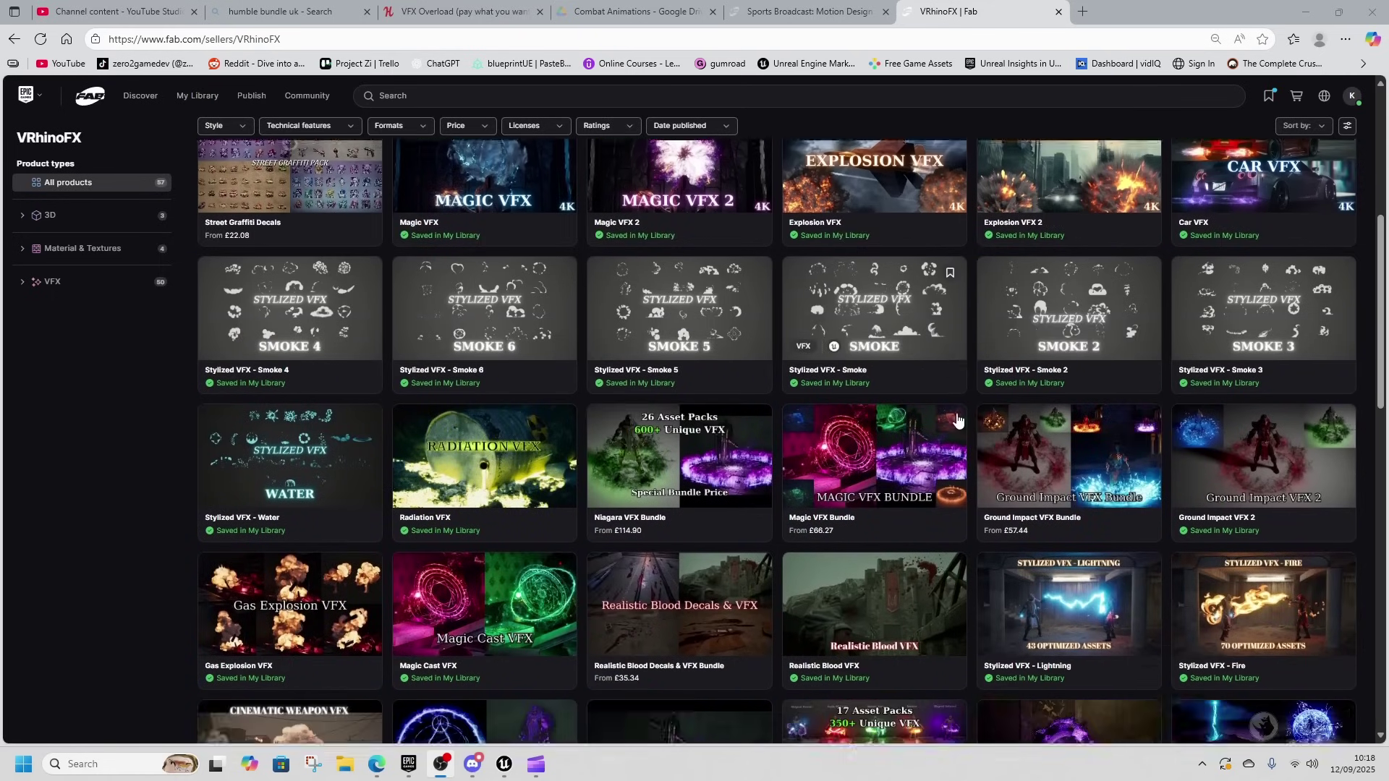
{"action": "scroll", "coordinate": [958, 420], "scroll_direction": "down", "scroll_amount": 3}
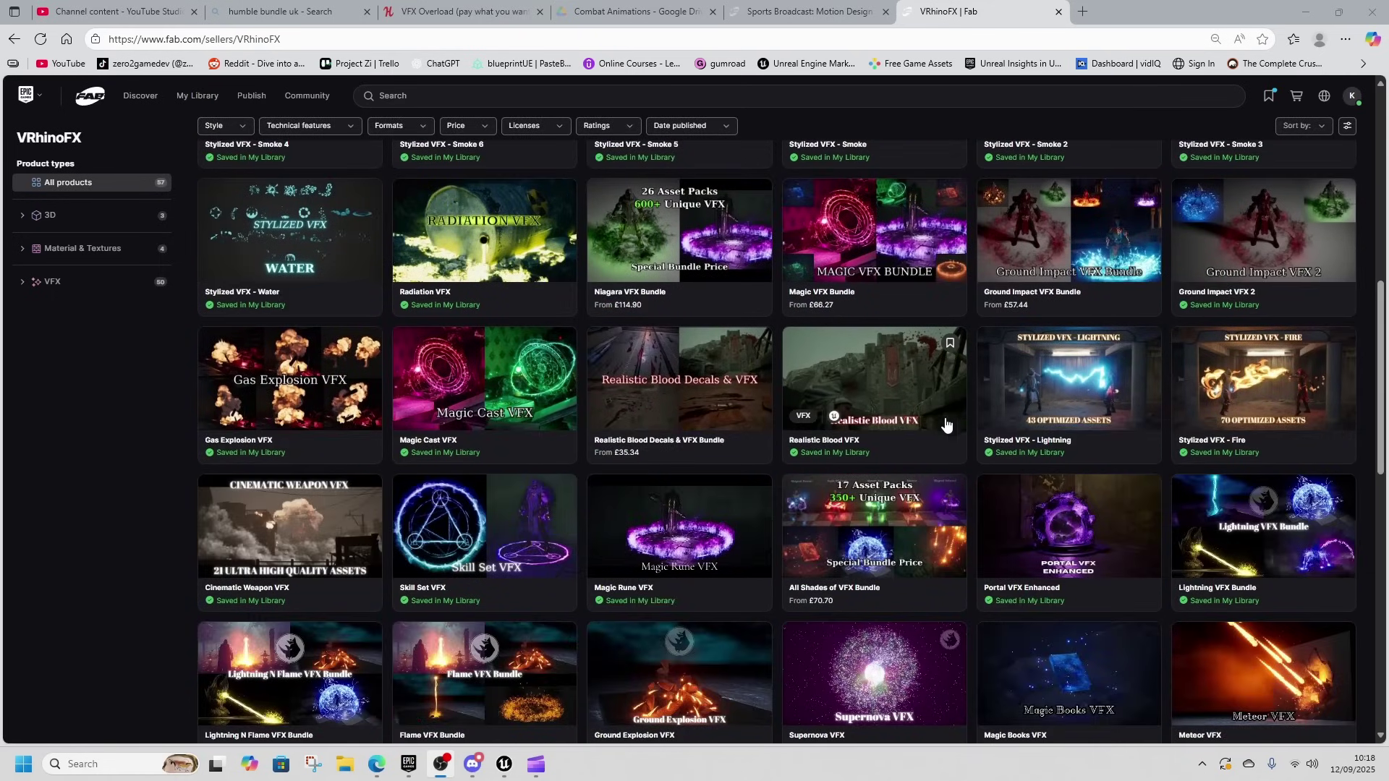
{"action": "scroll", "coordinate": [974, 425], "scroll_direction": "down", "scroll_amount": 4}
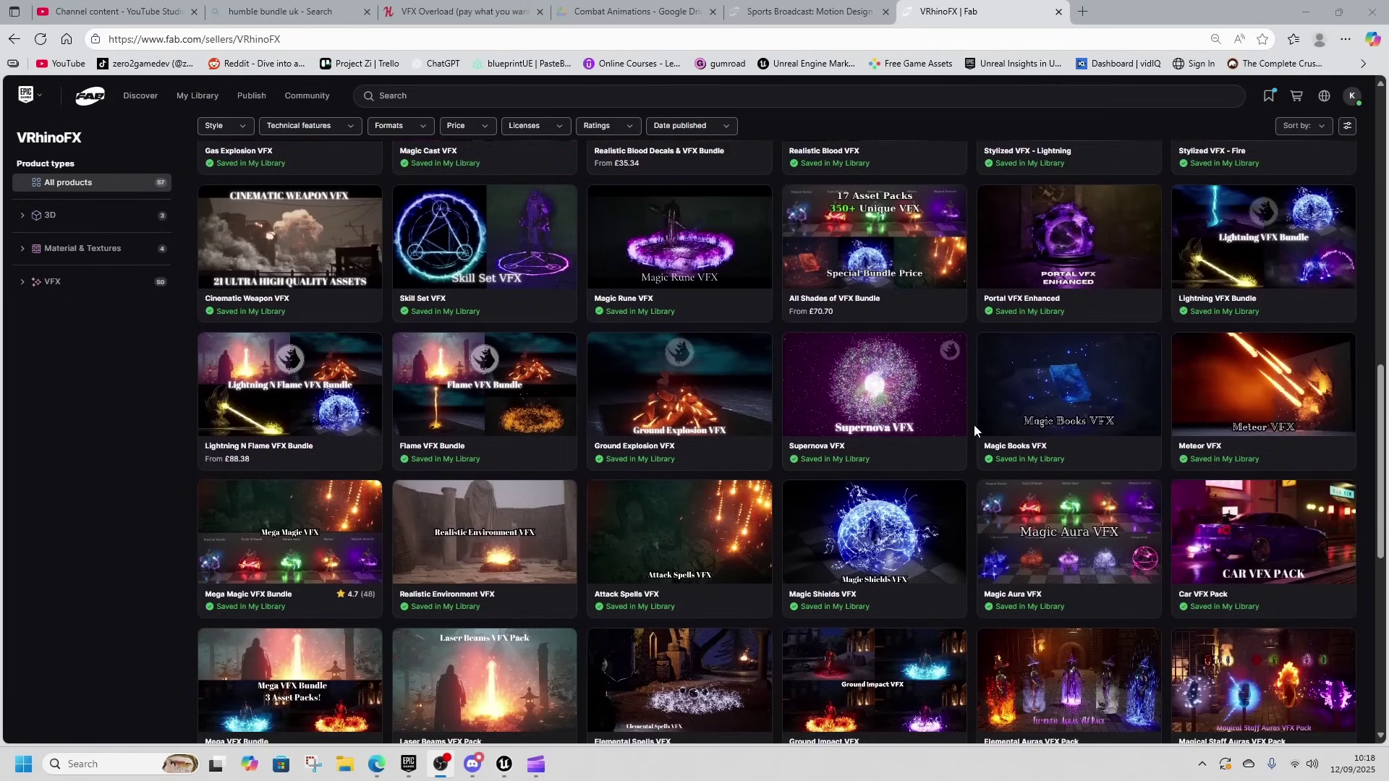
{"action": "scroll", "coordinate": [974, 420], "scroll_direction": "down", "scroll_amount": 3}
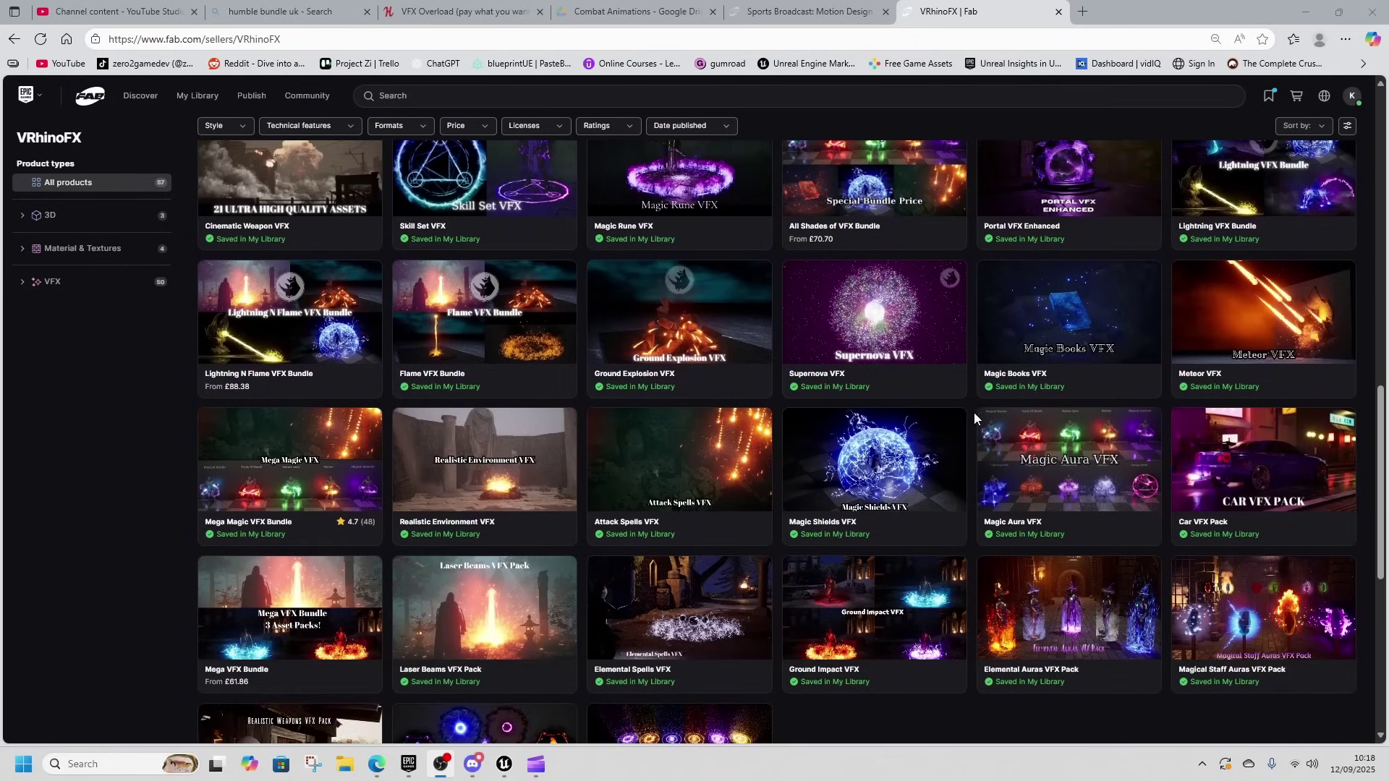
{"action": "scroll", "coordinate": [974, 403], "scroll_direction": "up", "scroll_amount": 5}
{"action": "scroll", "coordinate": [971, 401], "scroll_direction": "up", "scroll_amount": 3}
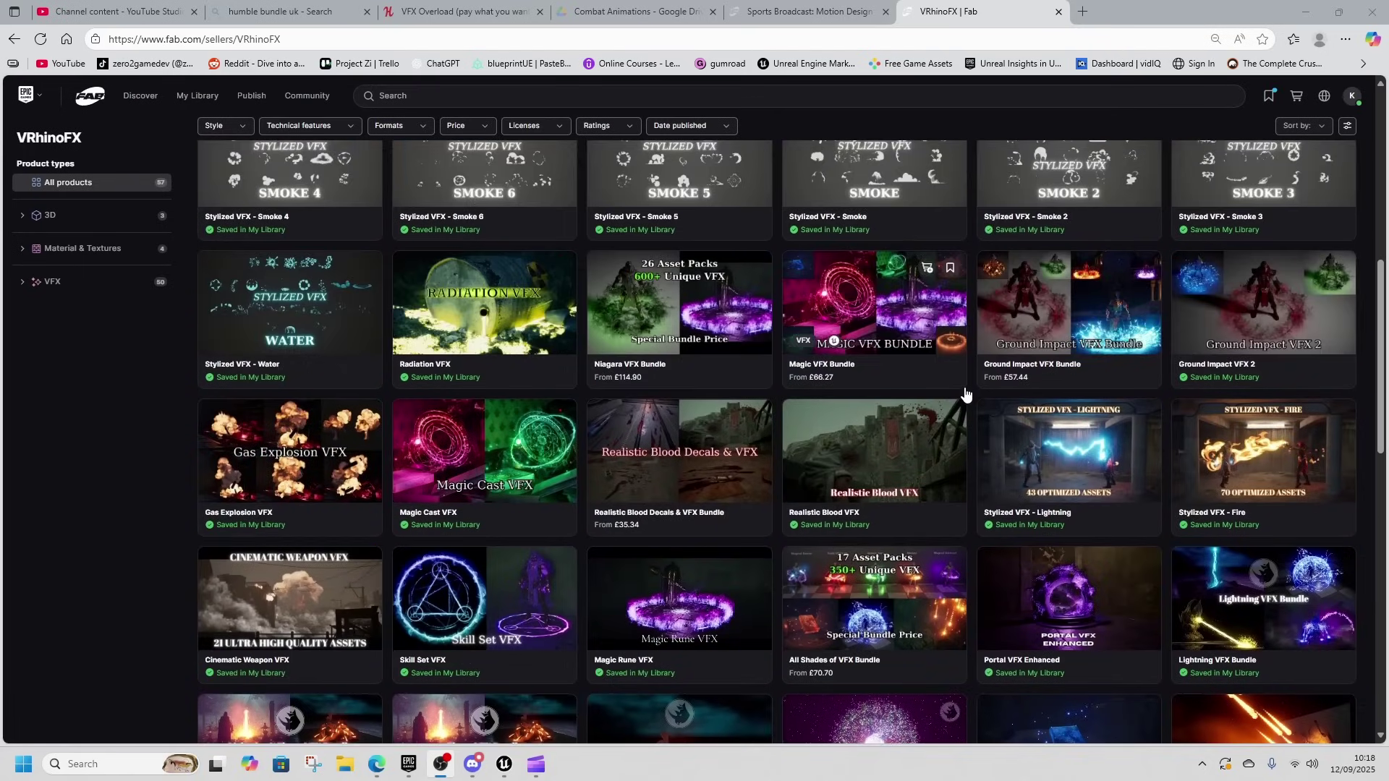
{"action": "scroll", "coordinate": [973, 398], "scroll_direction": "up", "scroll_amount": 5}
{"action": "scroll", "coordinate": [976, 438], "scroll_direction": "down", "scroll_amount": 2}
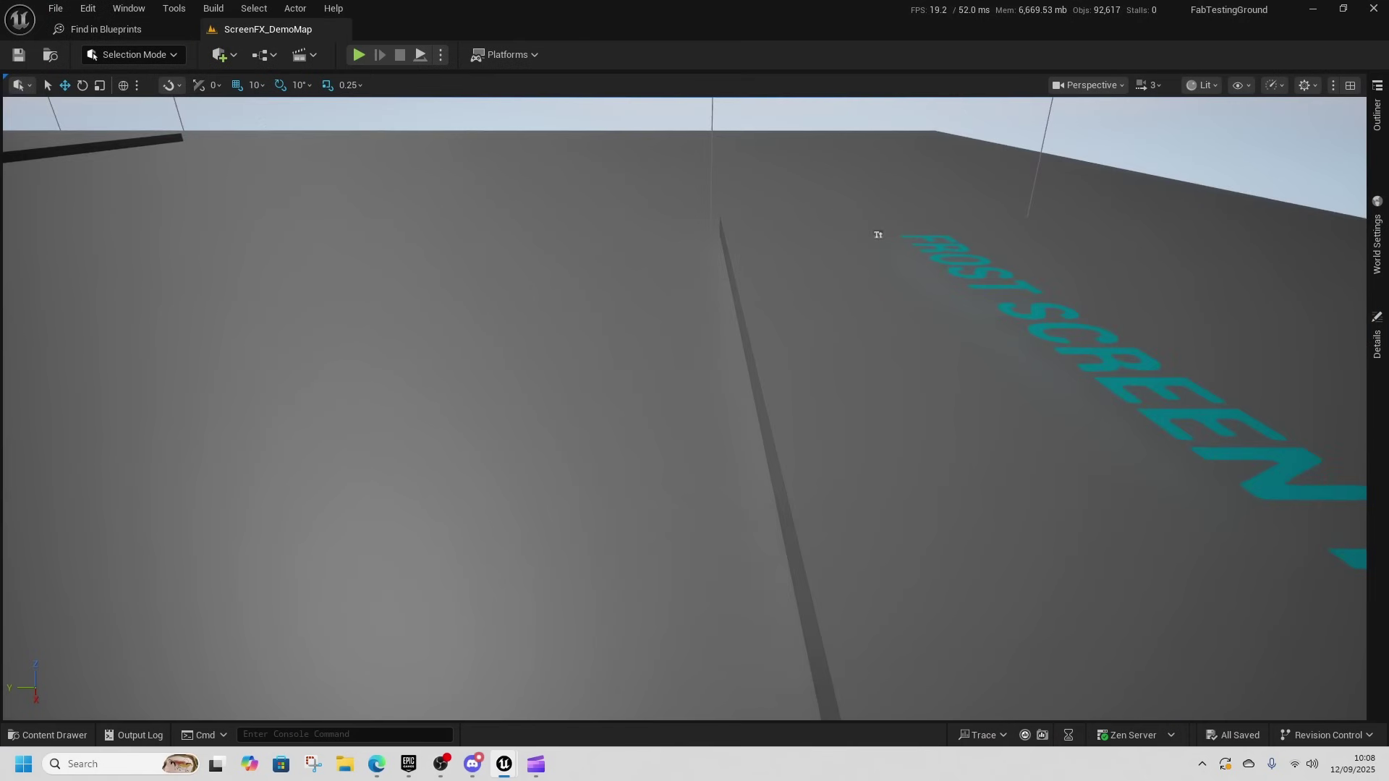
In Unreal Editor, view the broken glass screen effect in the ScreenFX demo map and browse the BrokenGlass textures folder
{"action": "right_click_drag", "start_coordinate": [684, 409], "coordinate": [669, 368]}
{"action": "mouse_move", "coordinate": [655, 433]}
{"action": "right_mouse_down"}
{"action": "mouse_move", "coordinate": [674, 450]}
{"action": "mouse_move", "coordinate": [745, 382]}
{"action": "mouse_move", "coordinate": [537, 317]}
{"action": "mouse_move", "coordinate": [684, 434]}
{"action": "mouse_move", "coordinate": [672, 419]}
{"action": "mouse_move", "coordinate": [642, 432]}
{"action": "right_mouse_up"}
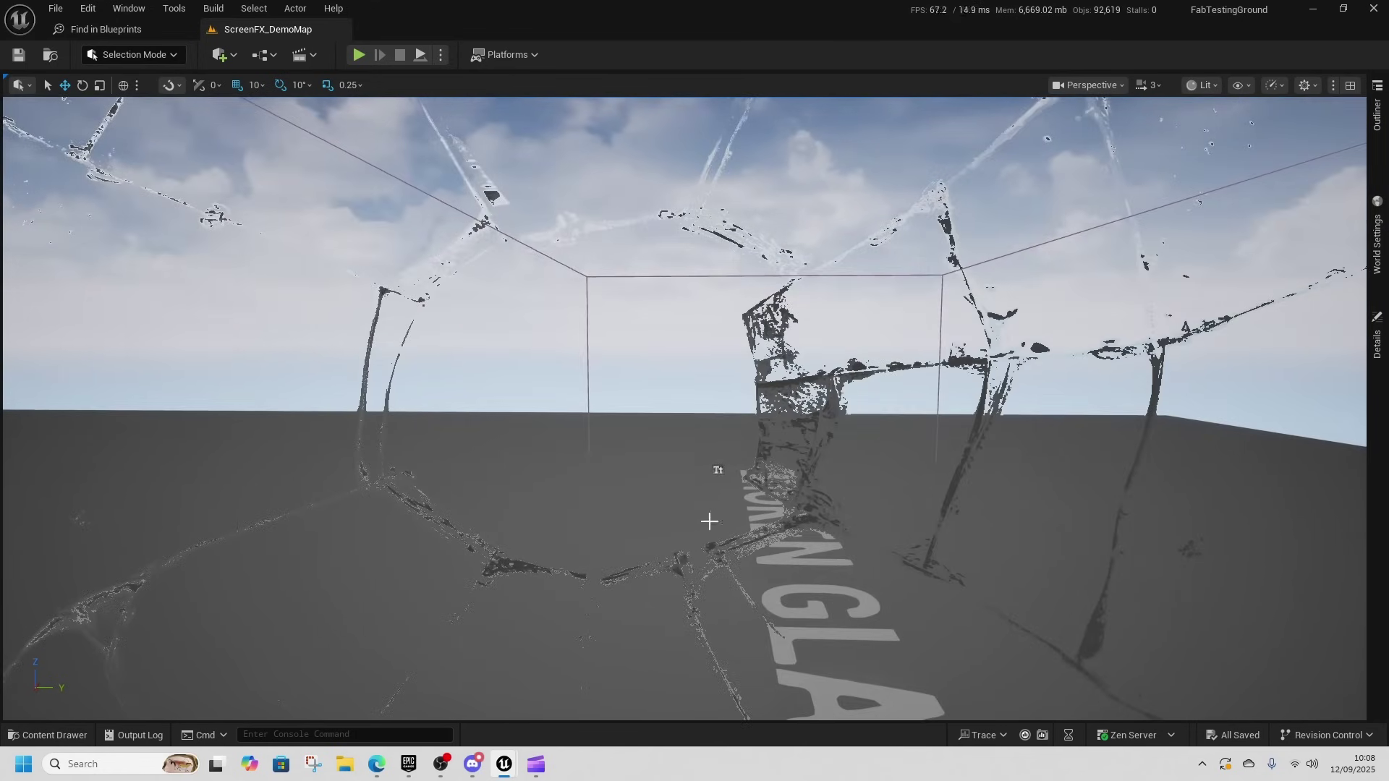
{"action": "left_click", "coordinate": [52, 737]}
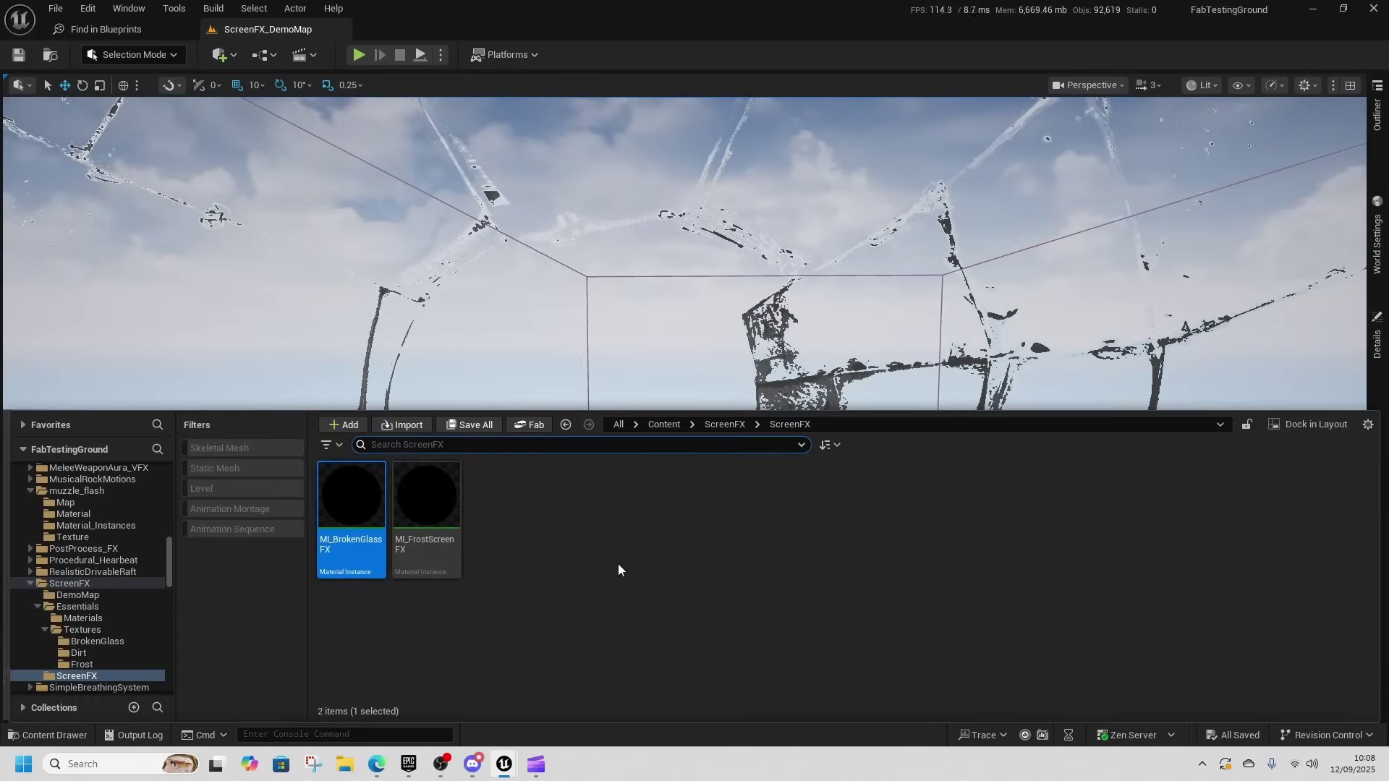
{"action": "left_click", "coordinate": [727, 425]}
{"action": "double_click", "coordinate": [427, 531]}
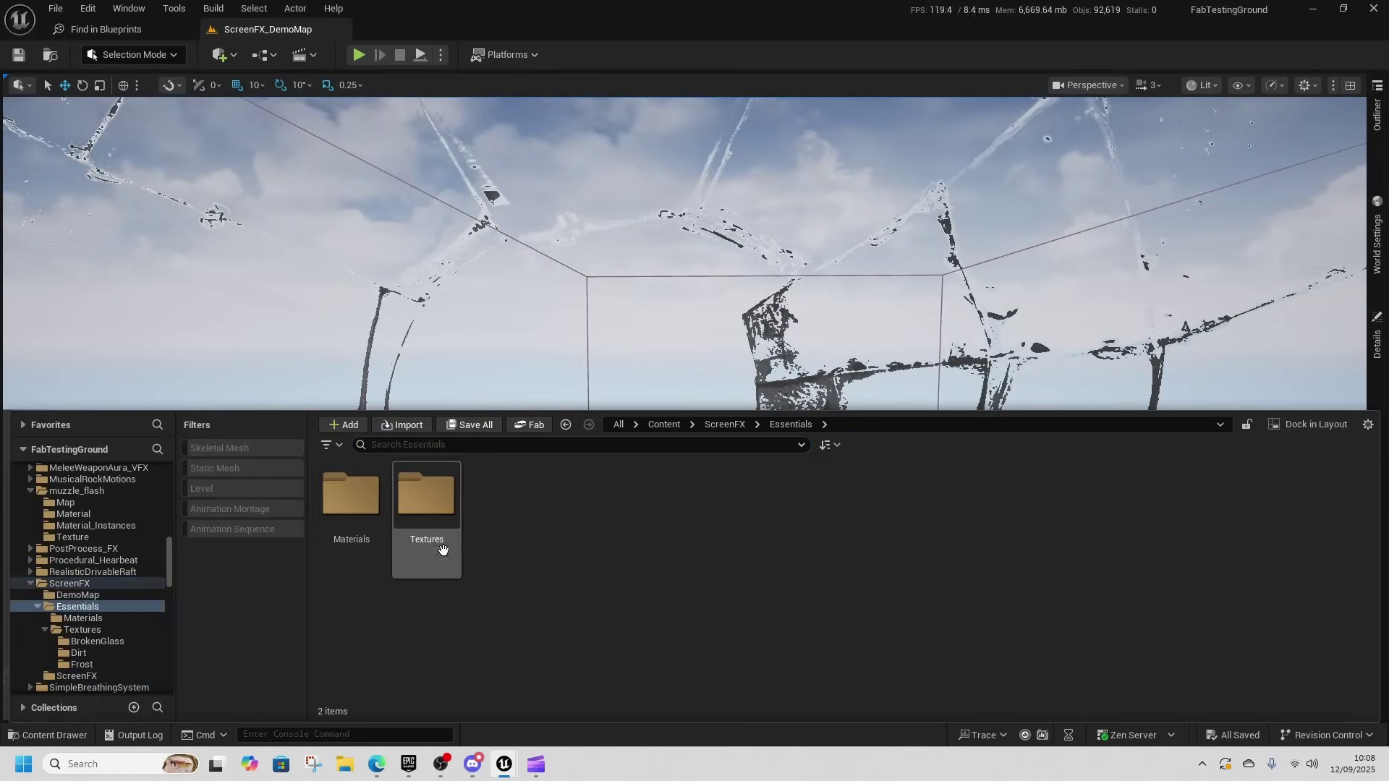
{"action": "double_click", "coordinate": [432, 542]}
{"action": "double_click", "coordinate": [351, 507]}
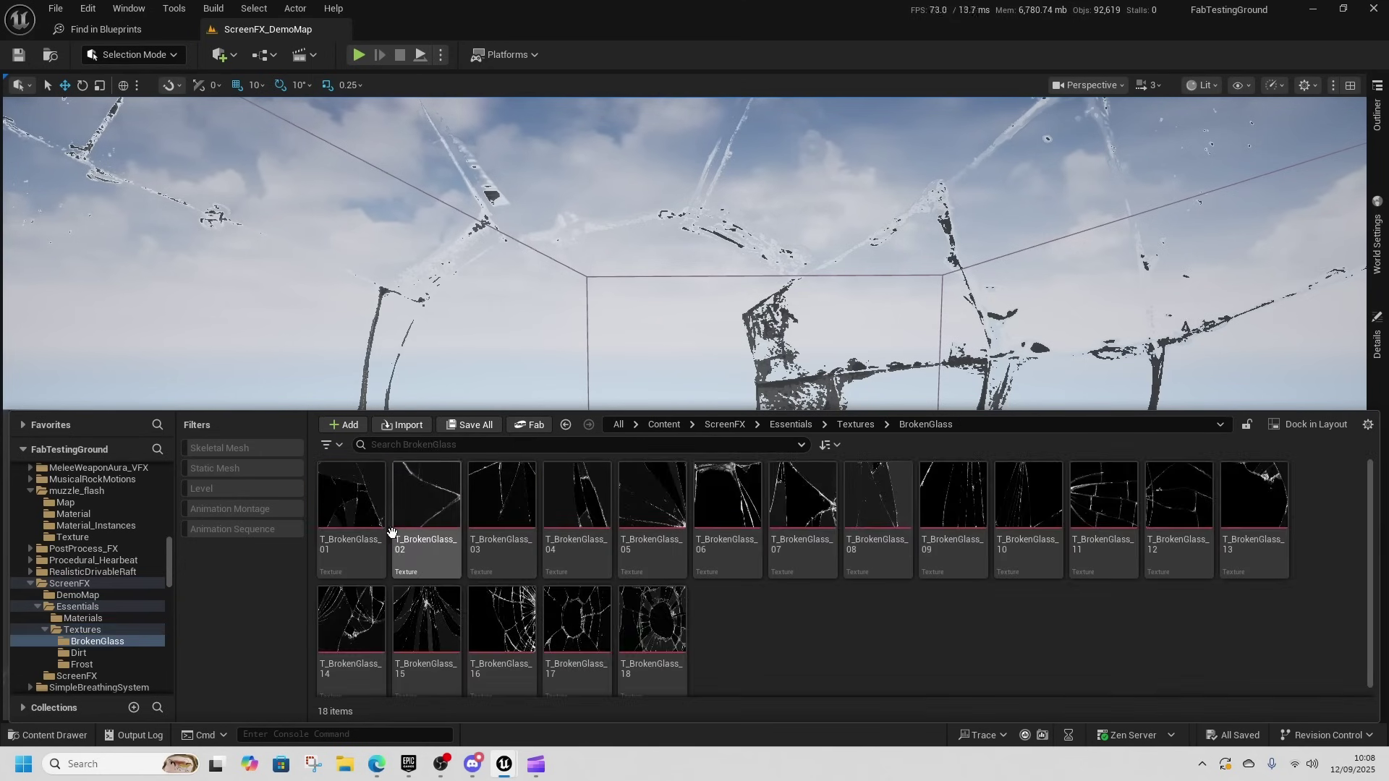
{"action": "scroll", "coordinate": [651, 636], "scroll_direction": "down", "scroll_amount": 1}
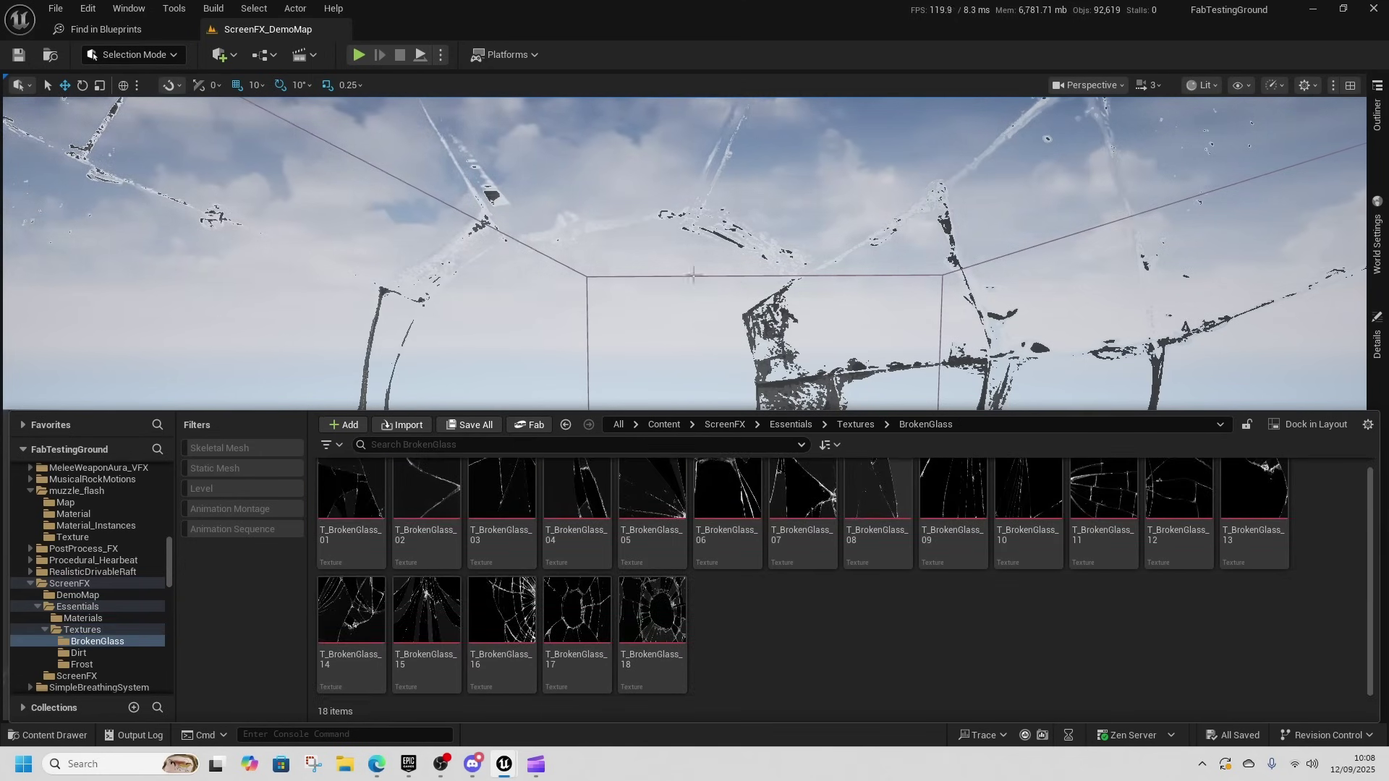
Open the MI_BrokenGlassFX material instance used by the broken glass demo volume and set its texture to T_BrokenGlass_18
{"action": "left_click", "coordinate": [591, 278]}
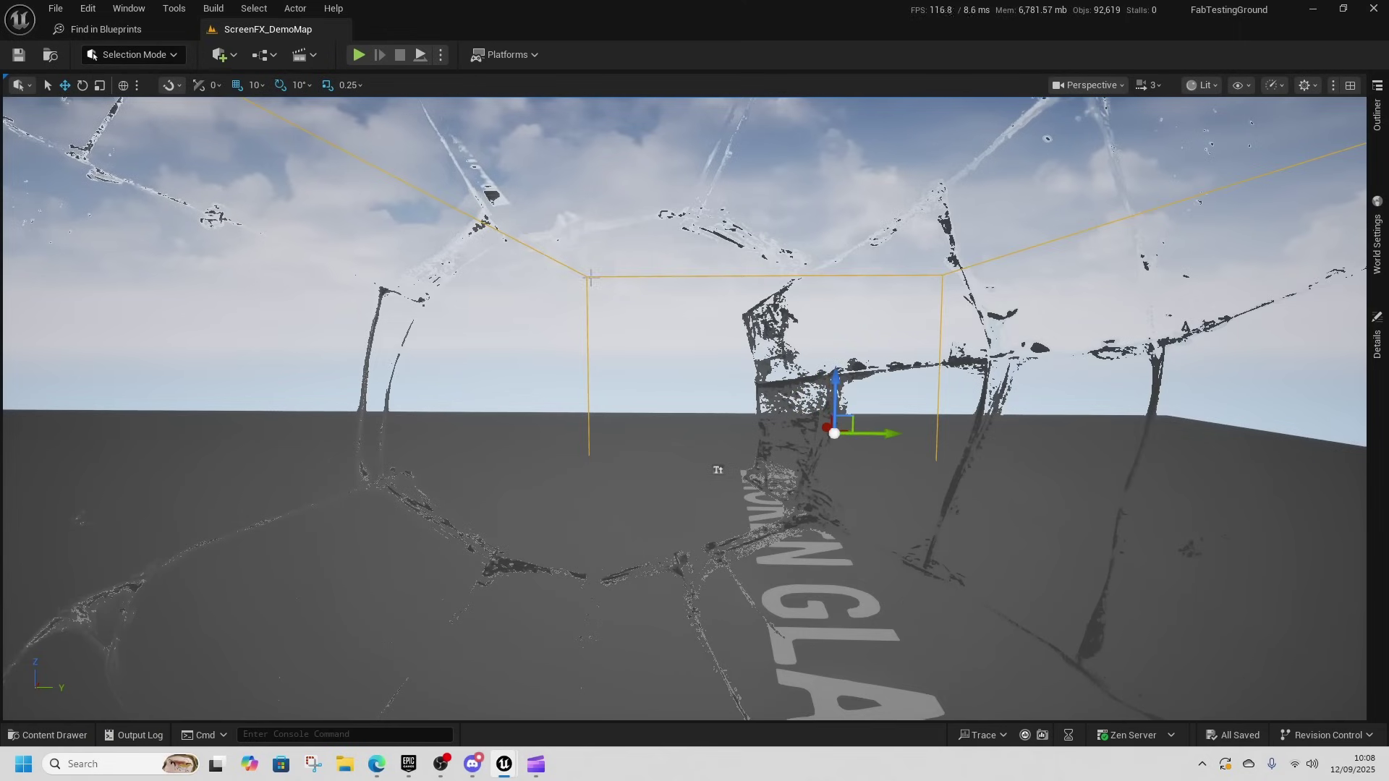
{"action": "left_click", "coordinate": [1376, 340]}
{"action": "left_click", "coordinate": [1275, 489]}
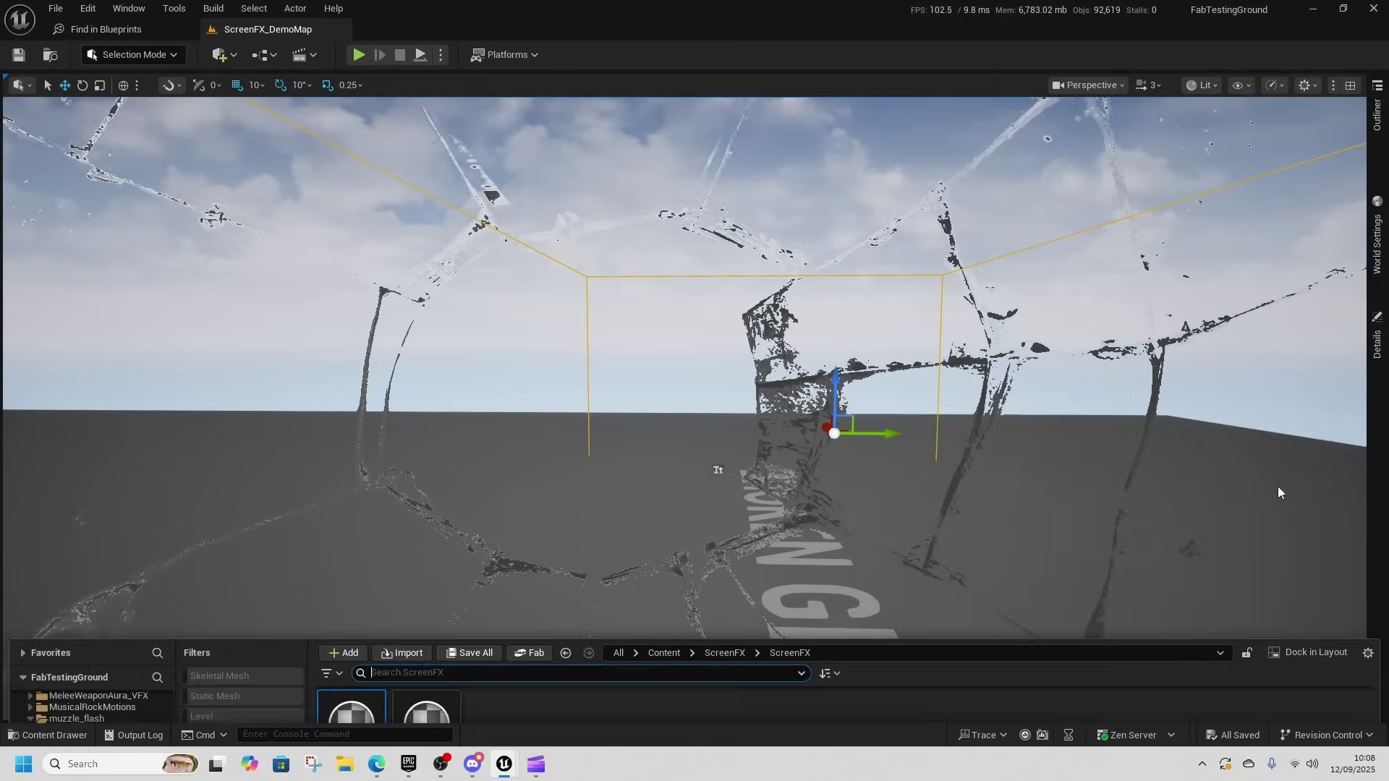
{"action": "double_click", "coordinate": [355, 563]}
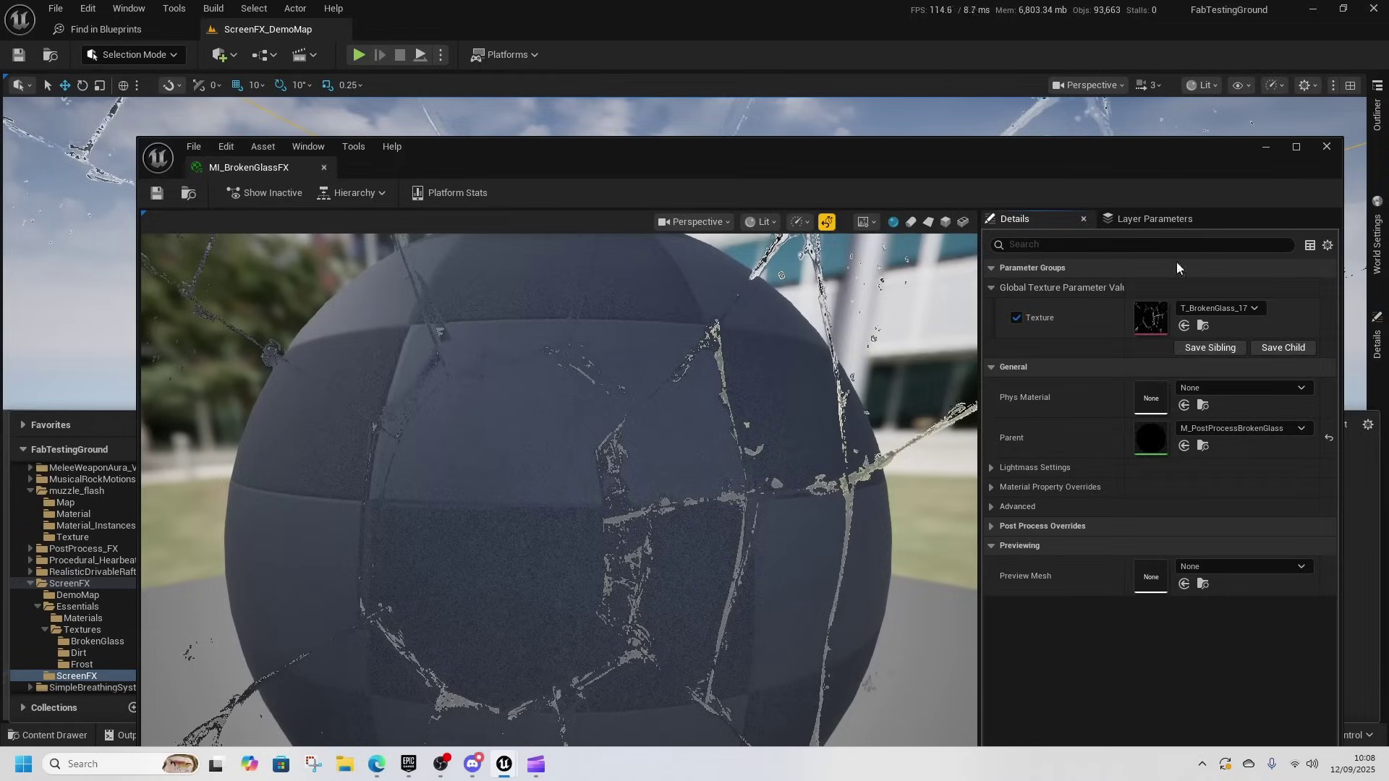
{"action": "left_click", "coordinate": [1221, 309]}
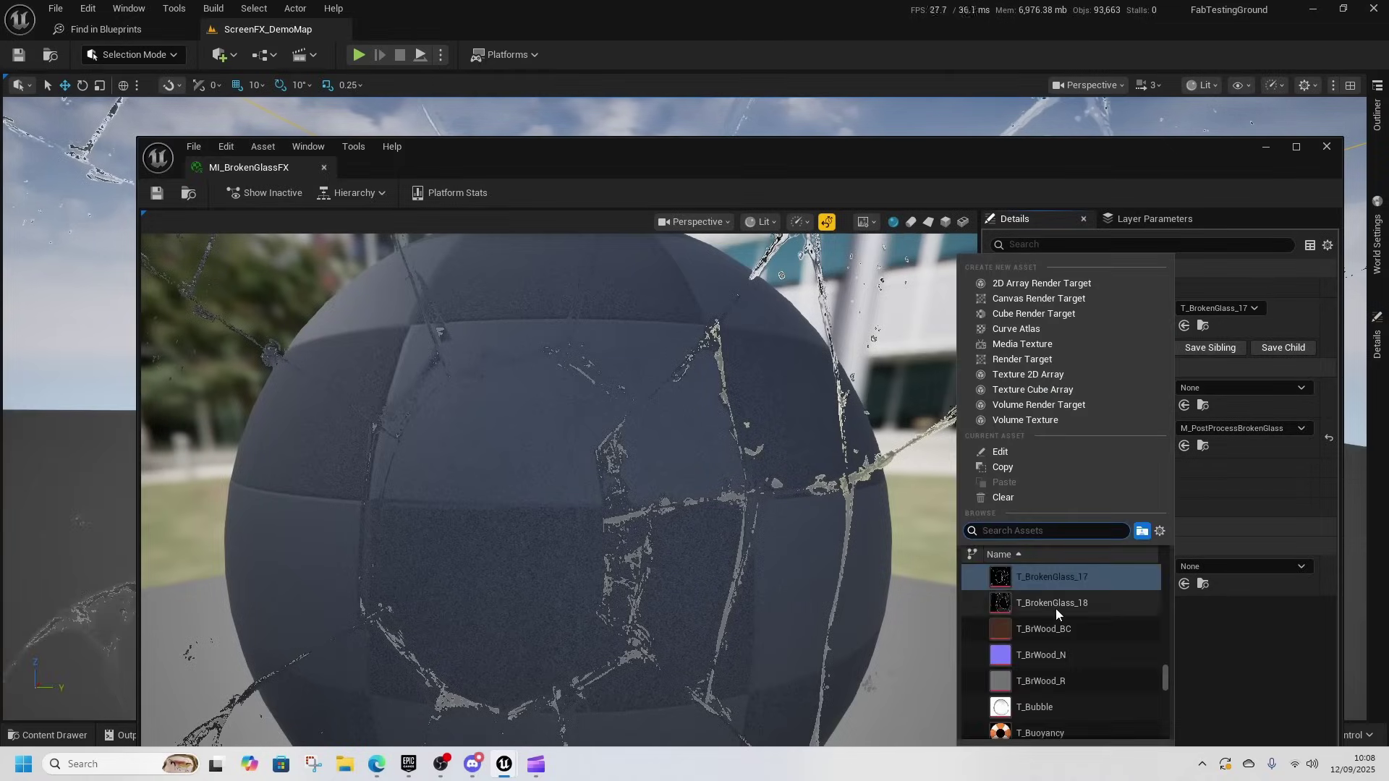
{"action": "left_click", "coordinate": [1055, 605]}
{"action": "right_click", "coordinate": [99, 270]}
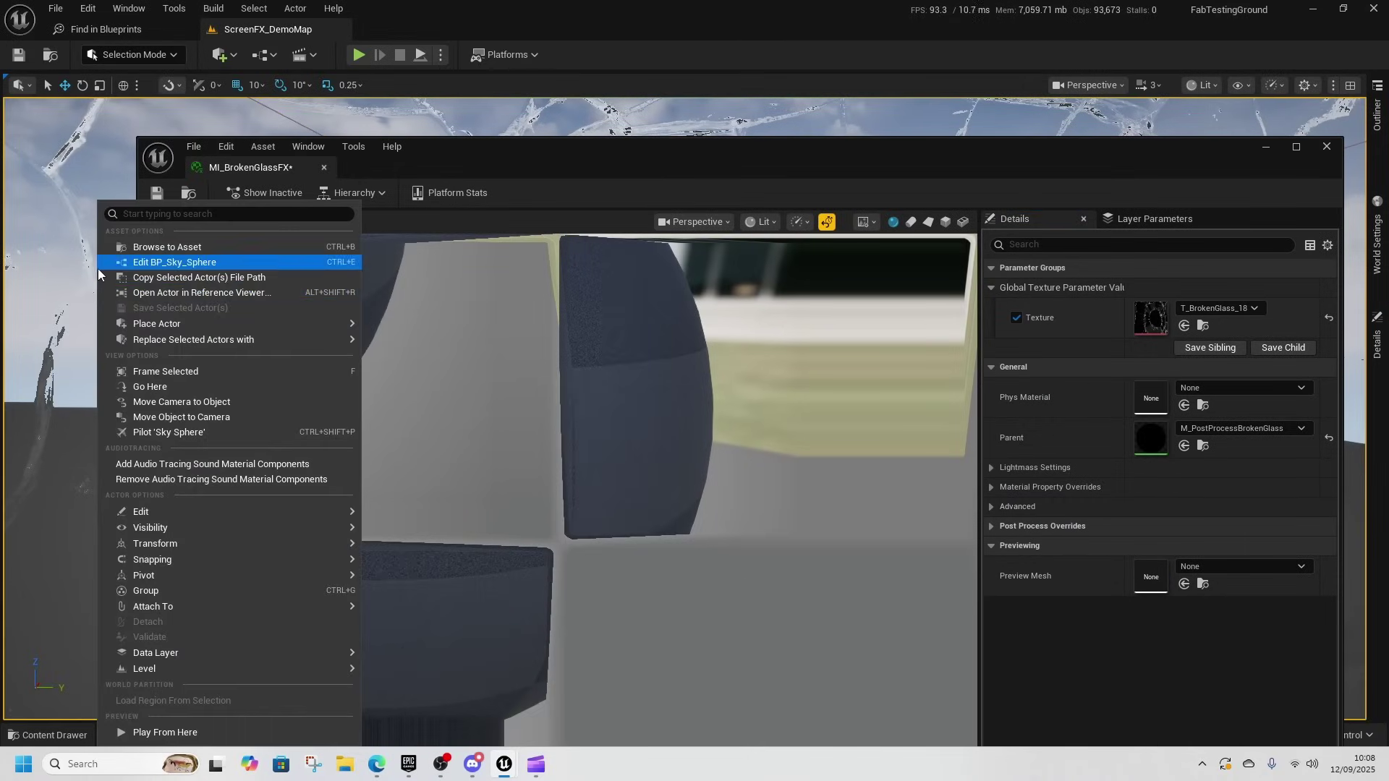
{"action": "left_click", "coordinate": [1254, 154]}
{"action": "left_click", "coordinate": [1266, 149]}
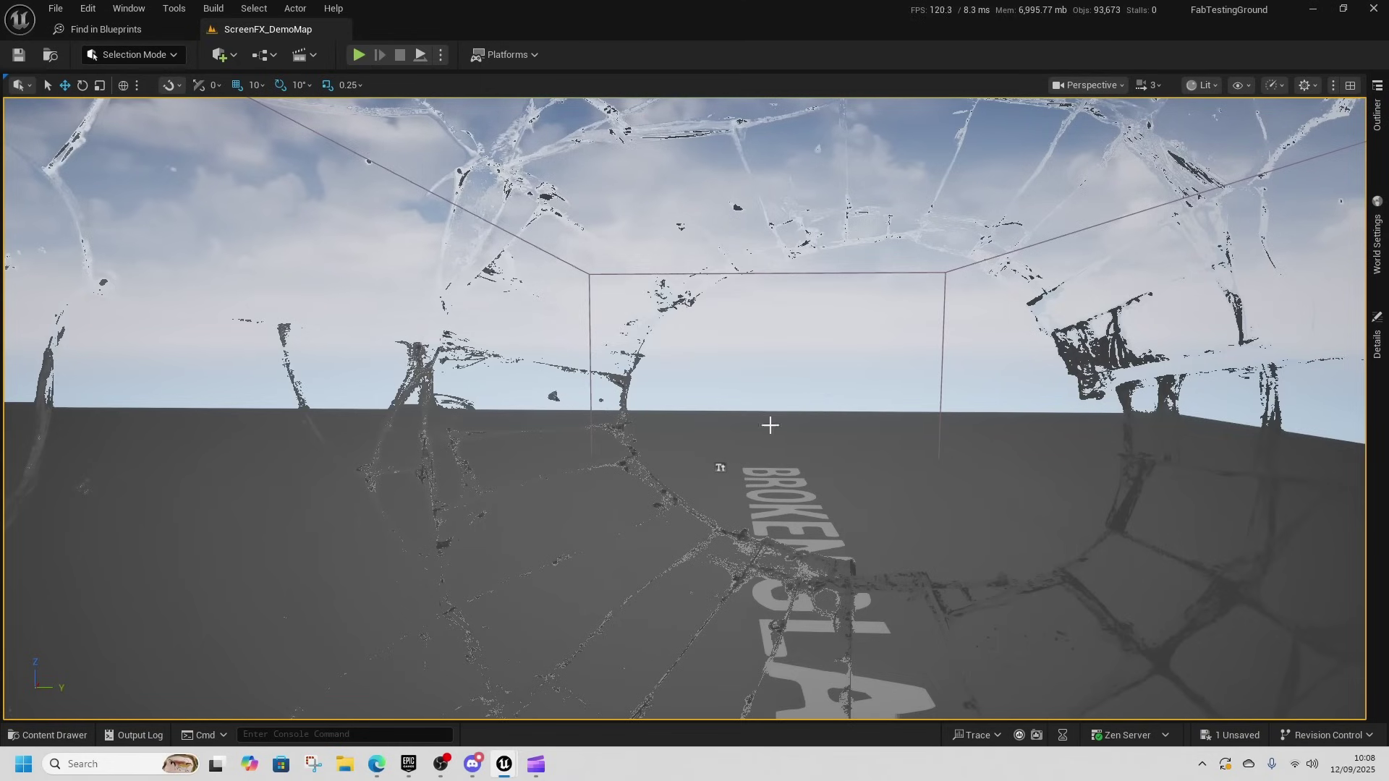
{"action": "left_click", "coordinate": [1382, 337]}
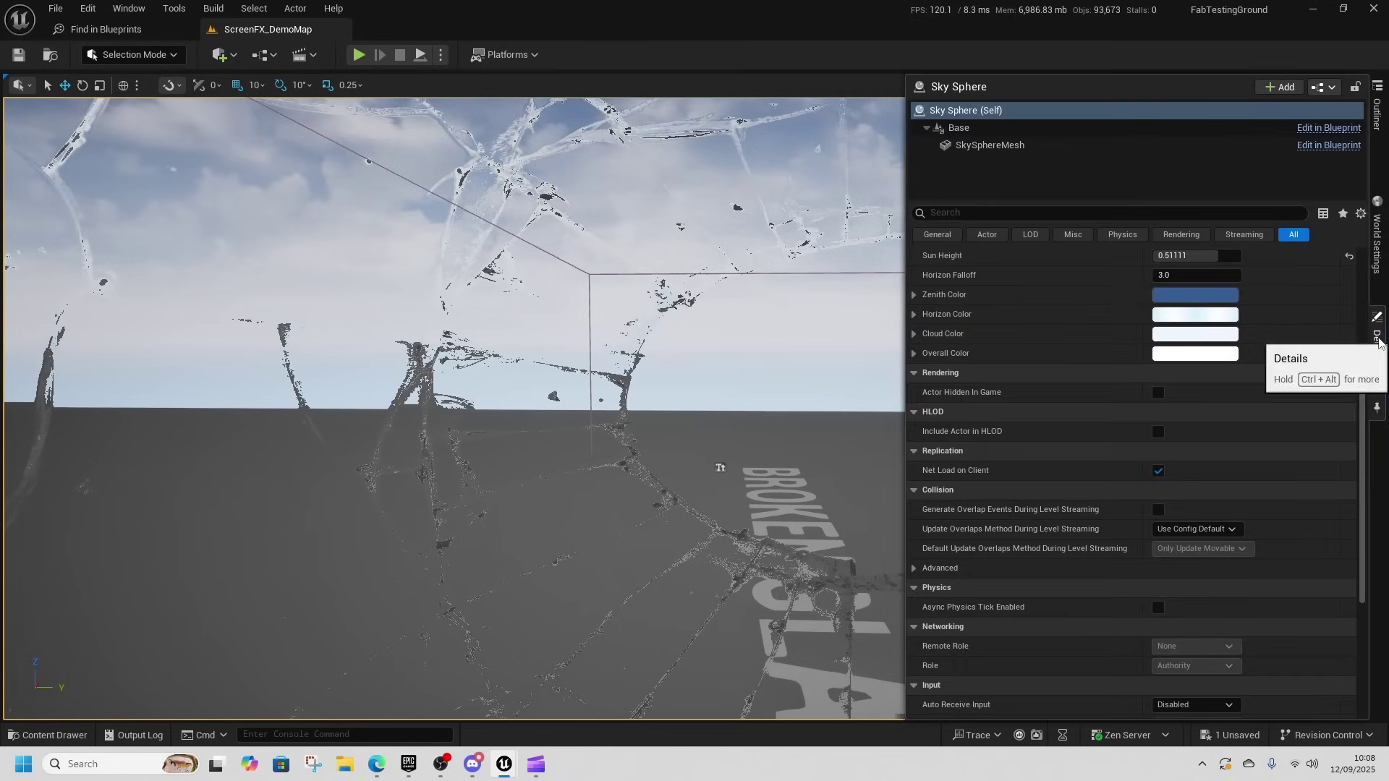
Open the CarVFXDemo level from the CarVFX DemoMap folder, saving the modified MI_BrokenGlassFX material instance
{"action": "left_click", "coordinate": [50, 736]}
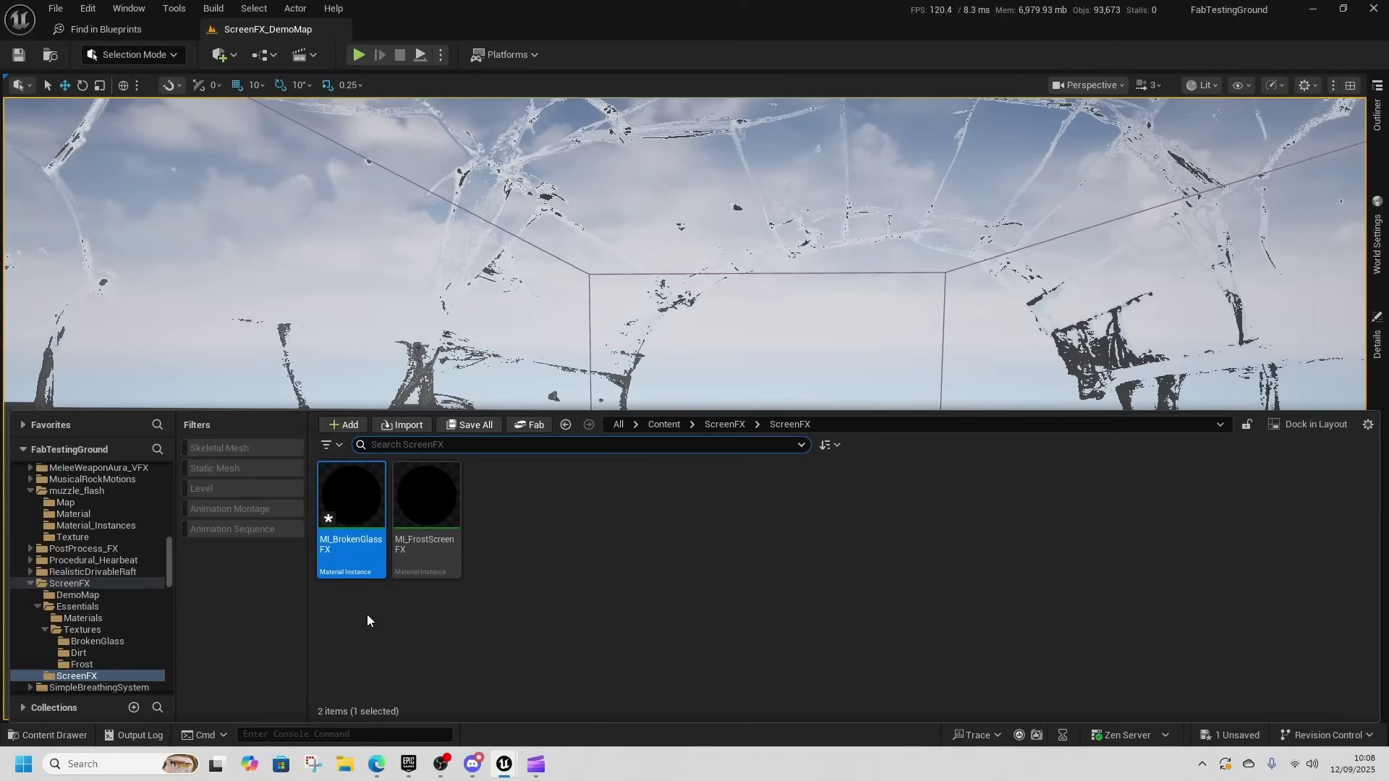
{"action": "left_click", "coordinate": [679, 424]}
{"action": "double_click", "coordinate": [575, 534]}
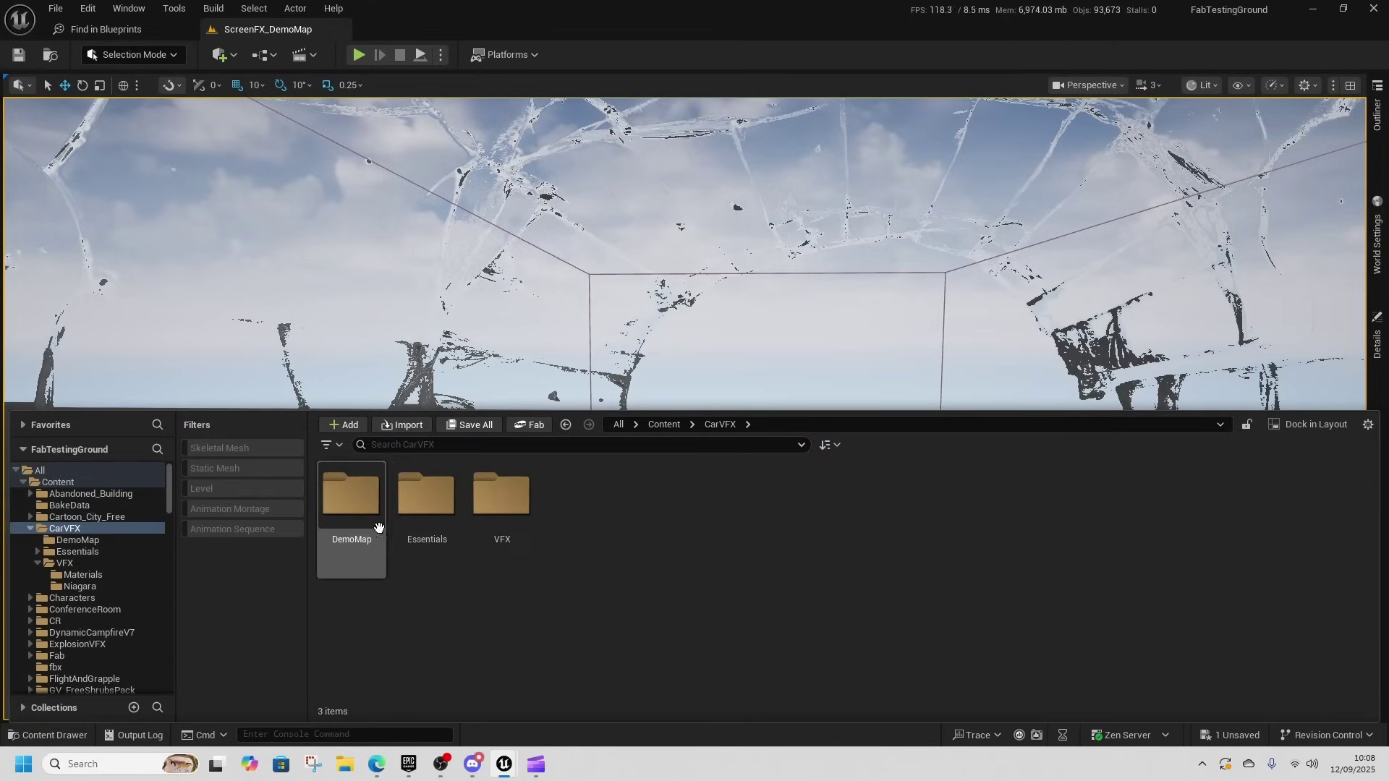
{"action": "double_click", "coordinate": [351, 499]}
{"action": "double_click", "coordinate": [351, 499]}
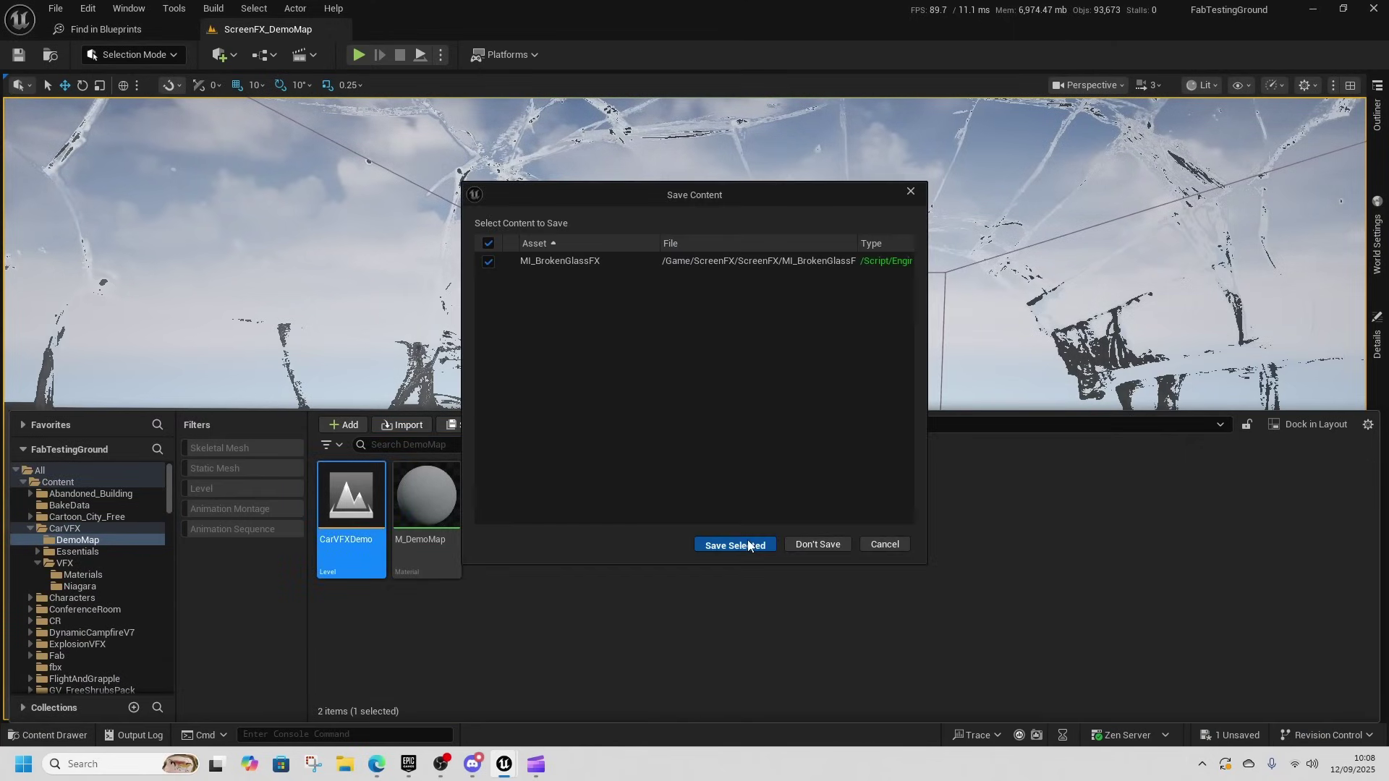
{"action": "left_click", "coordinate": [749, 546]}
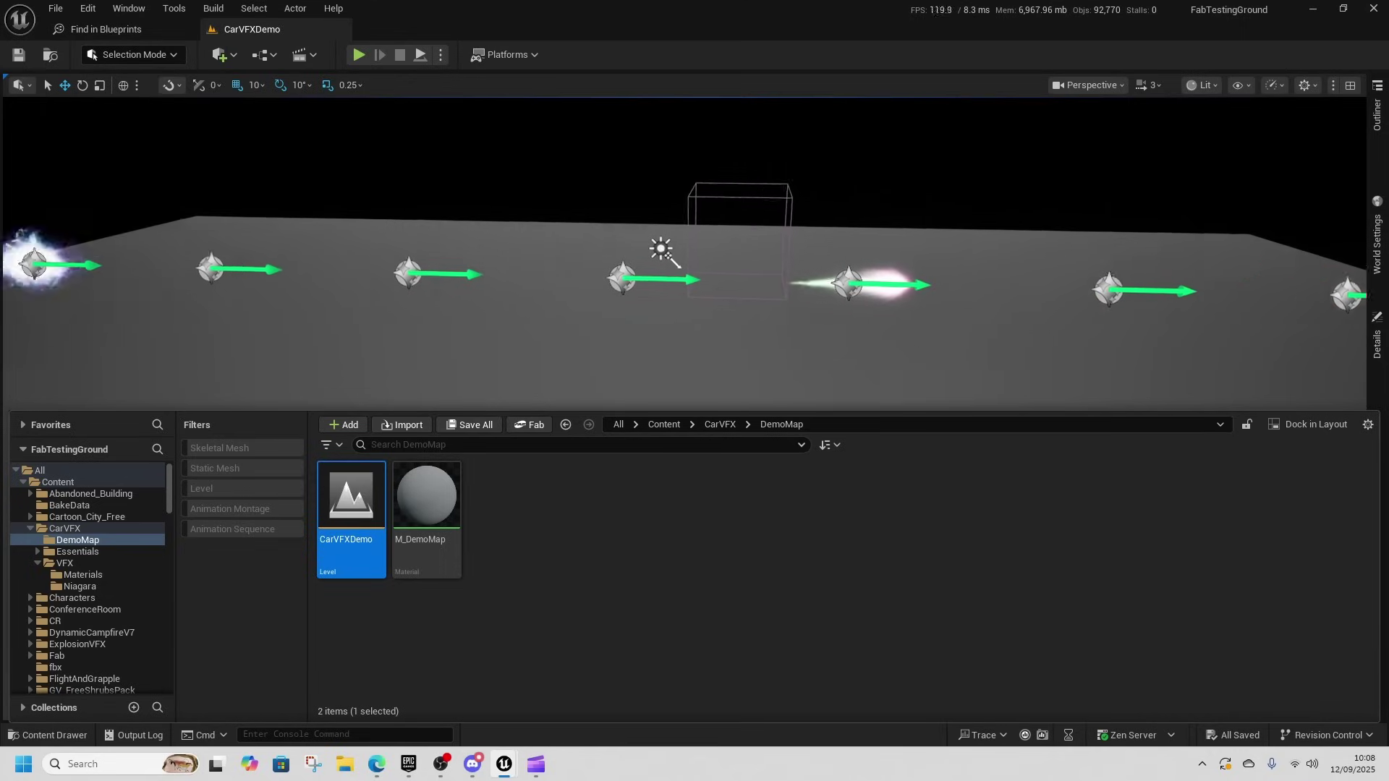
Examine the row of flame and exhaust effects in the car VFX demo map from several viewpoints
{"action": "right_click_drag", "start_coordinate": [166, 267], "coordinate": [156, 264]}
{"action": "left_click", "coordinate": [554, 339]}
{"action": "left_click_drag", "start_coordinate": [850, 410], "coordinate": [870, 622]}
{"action": "right_click_drag", "start_coordinate": [859, 418], "coordinate": [962, 382]}
{"action": "scroll", "coordinate": [753, 397], "scroll_direction": "up", "scroll_amount": 6}
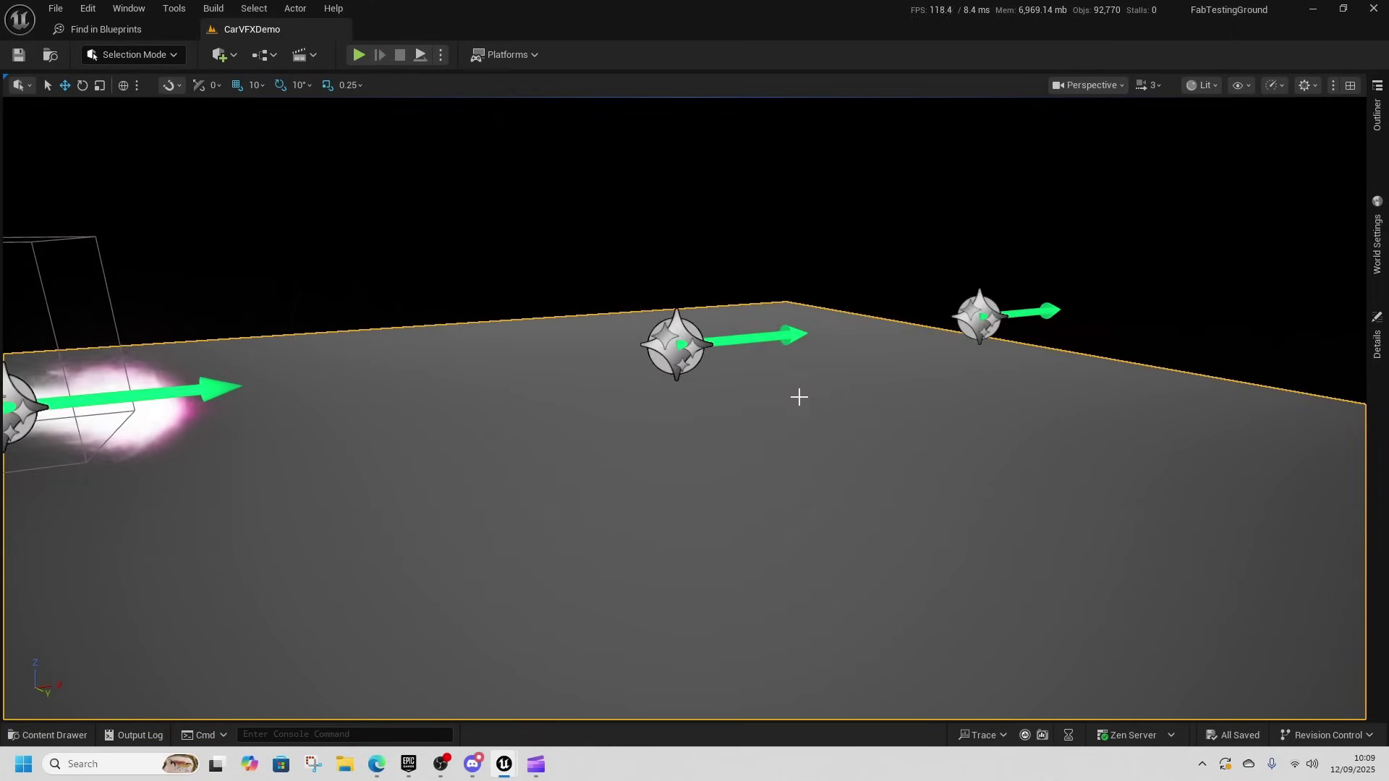
{"action": "mouse_move", "coordinate": [835, 398]}
{"action": "right_mouse_down"}
{"action": "mouse_move", "coordinate": [756, 382]}
{"action": "mouse_move", "coordinate": [832, 382]}
{"action": "right_mouse_up"}
{"action": "scroll", "coordinate": [797, 465], "scroll_direction": "up", "scroll_amount": 4}
{"action": "scroll", "coordinate": [786, 467], "scroll_direction": "down", "scroll_amount": 2}
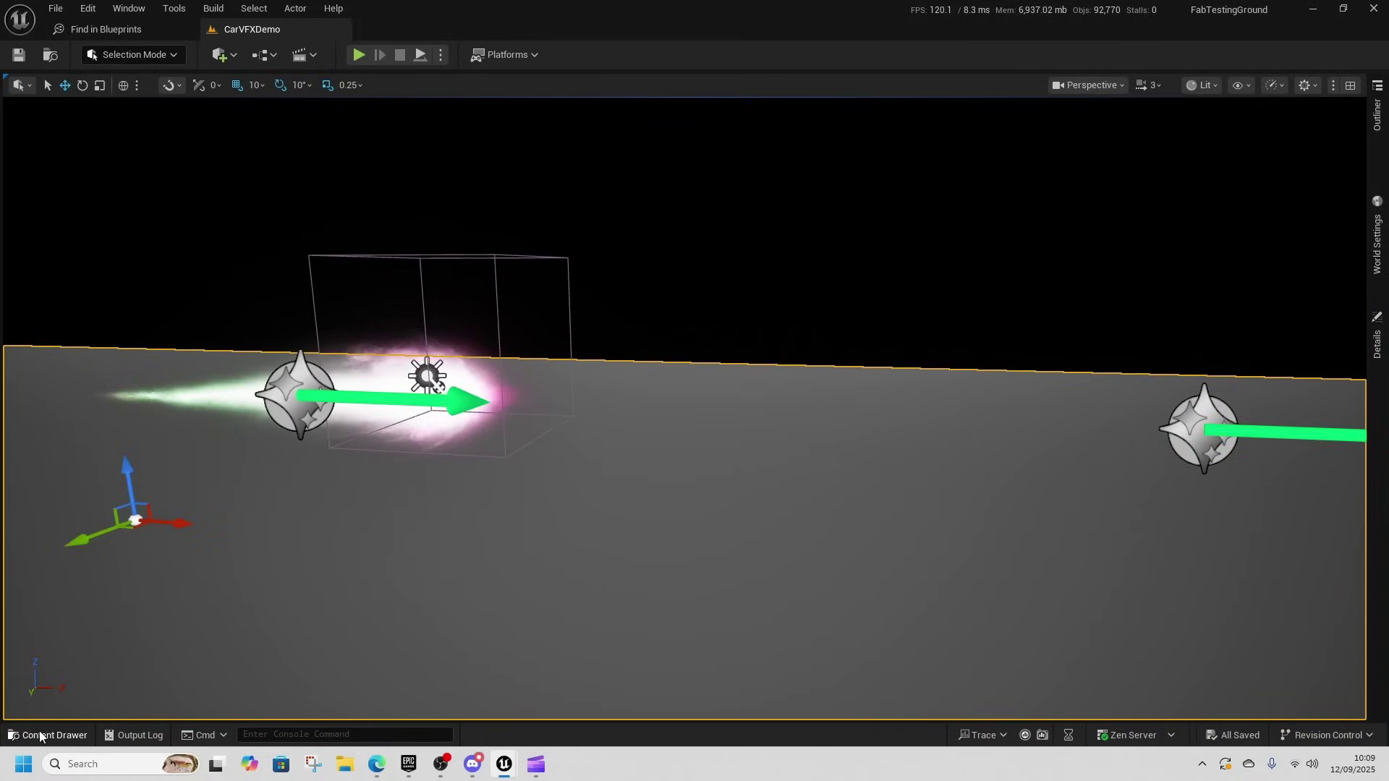
Open the ExplosionVFXDemo level from the ExplosionVFX DemoMap folder and look over its explosion effects
{"action": "left_click", "coordinate": [43, 736]}
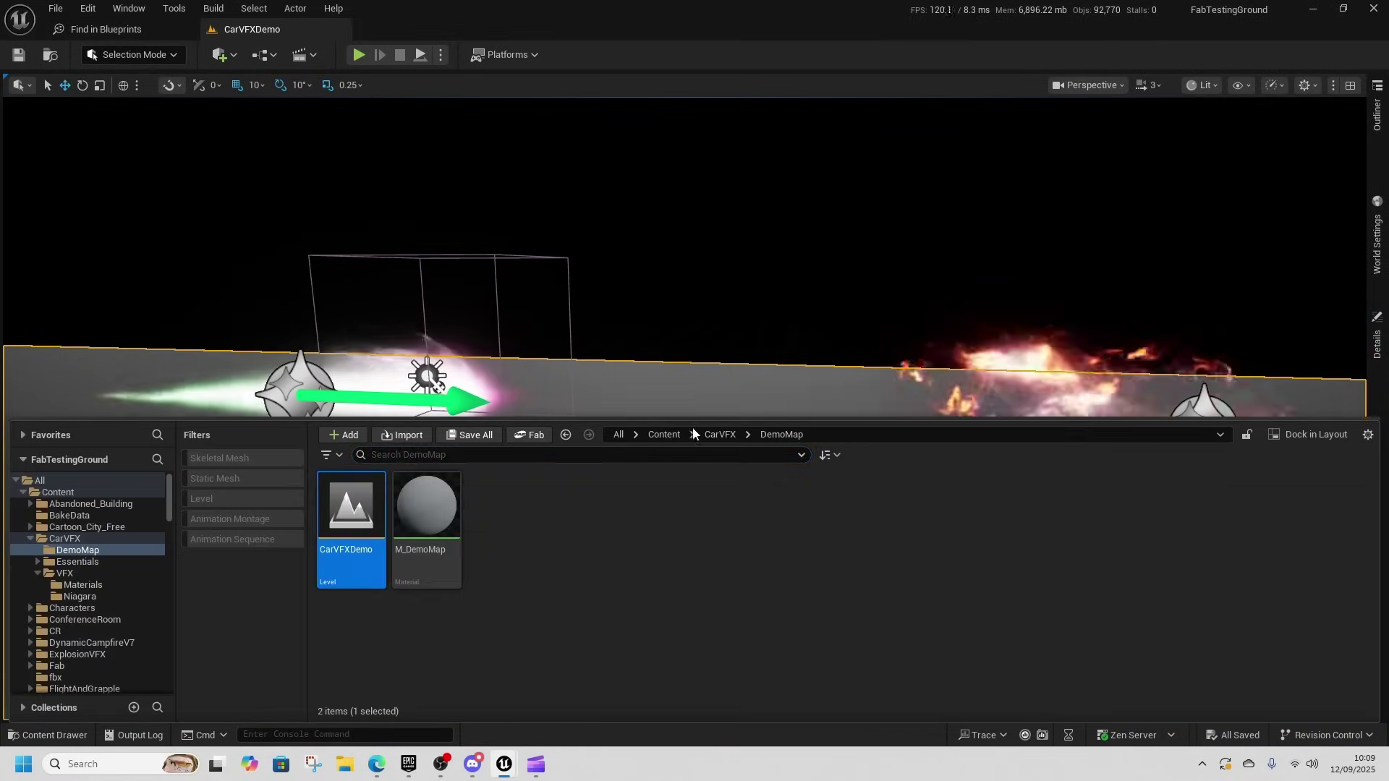
{"action": "left_click", "coordinate": [725, 439]}
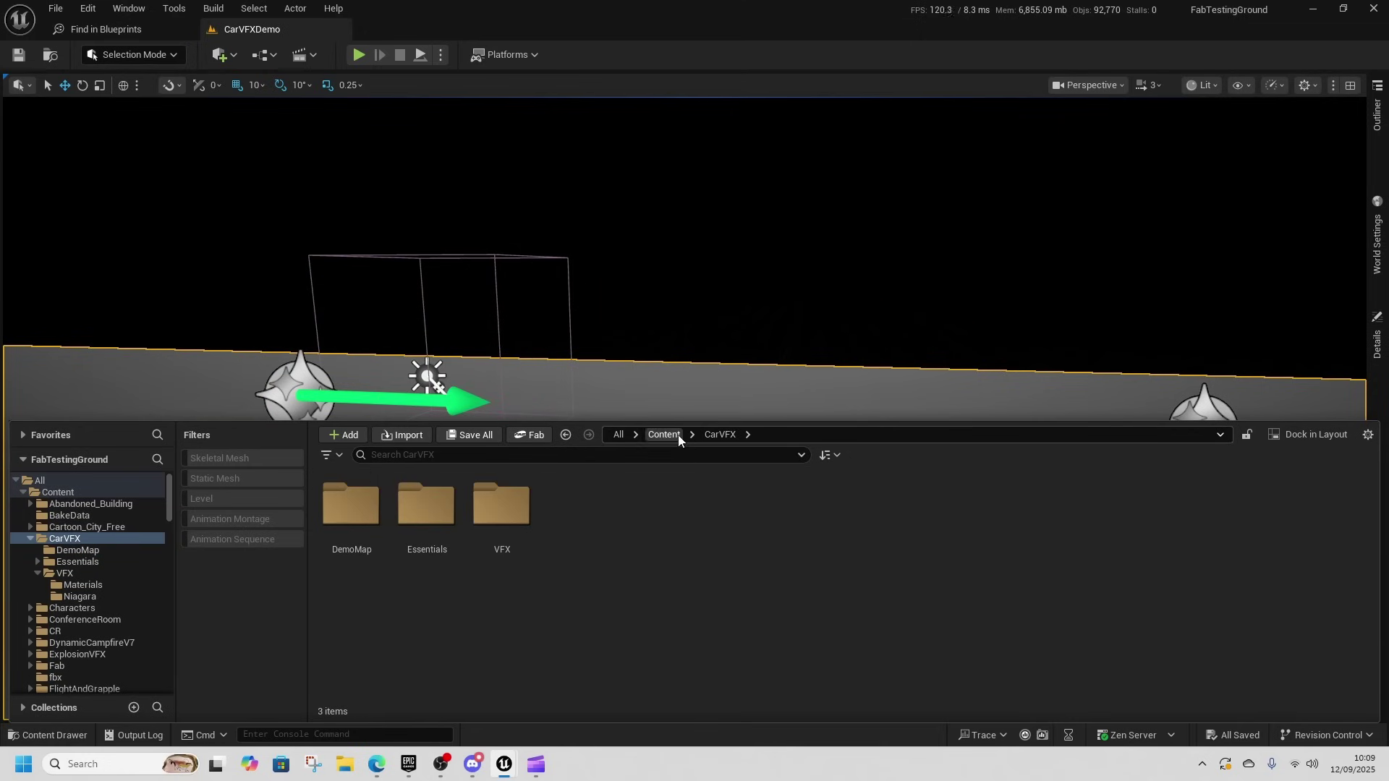
{"action": "left_click", "coordinate": [677, 436]}
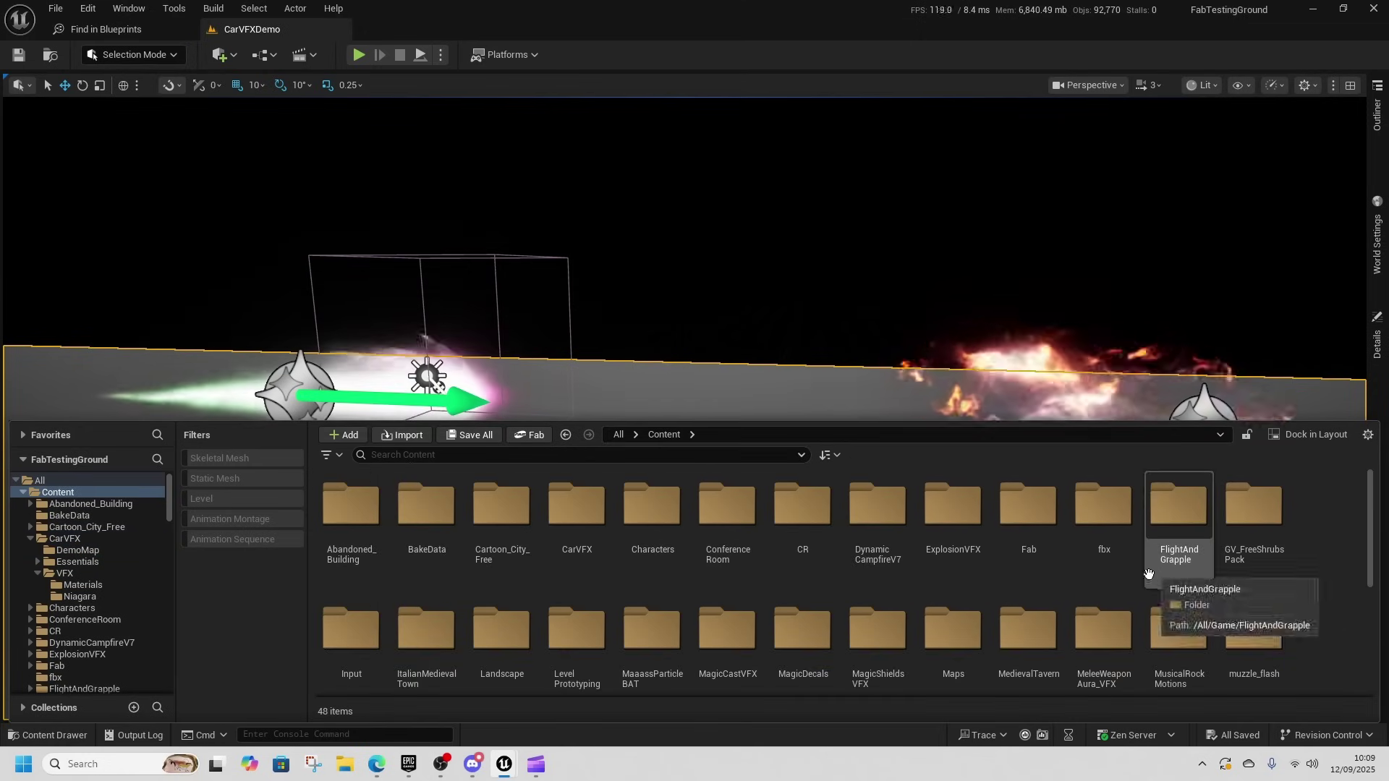
{"action": "double_click", "coordinate": [954, 545]}
{"action": "double_click", "coordinate": [352, 506]}
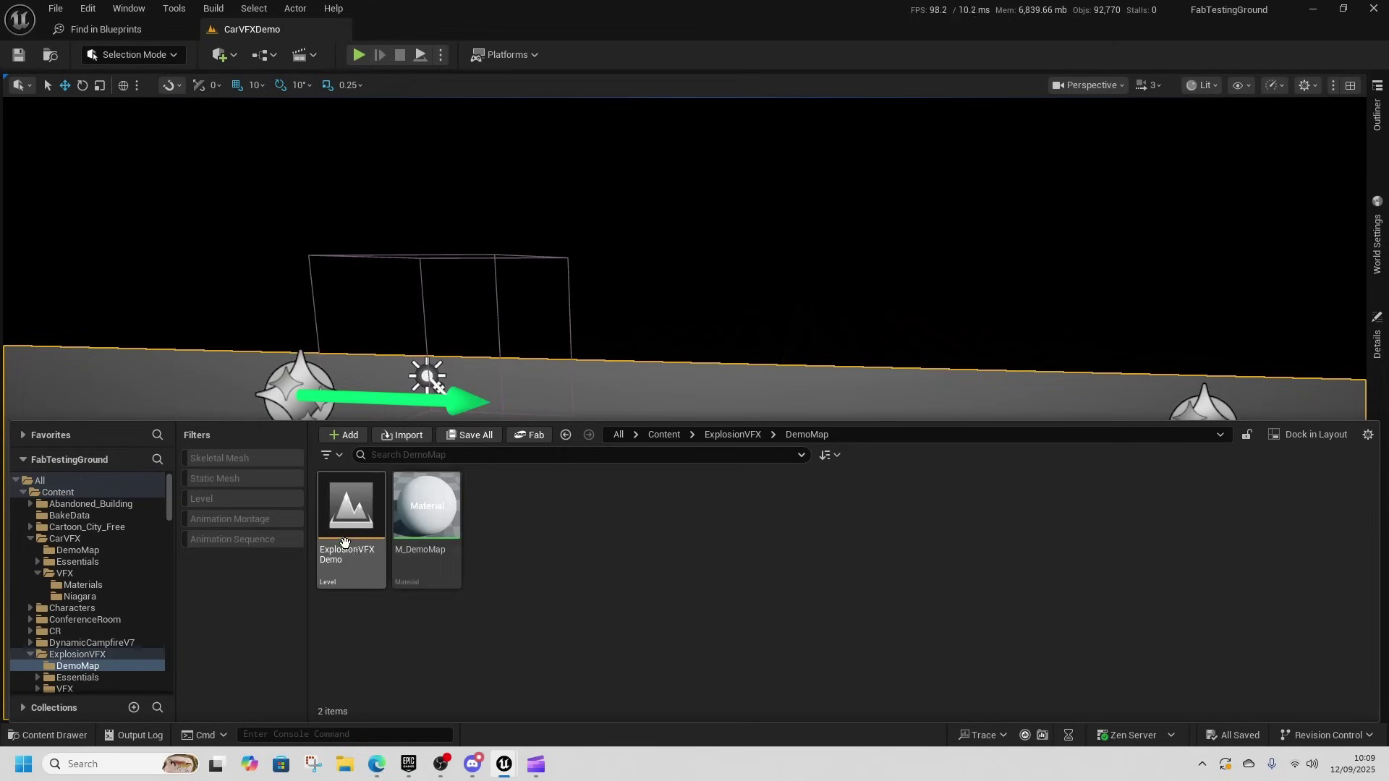
{"action": "double_click", "coordinate": [351, 506]}
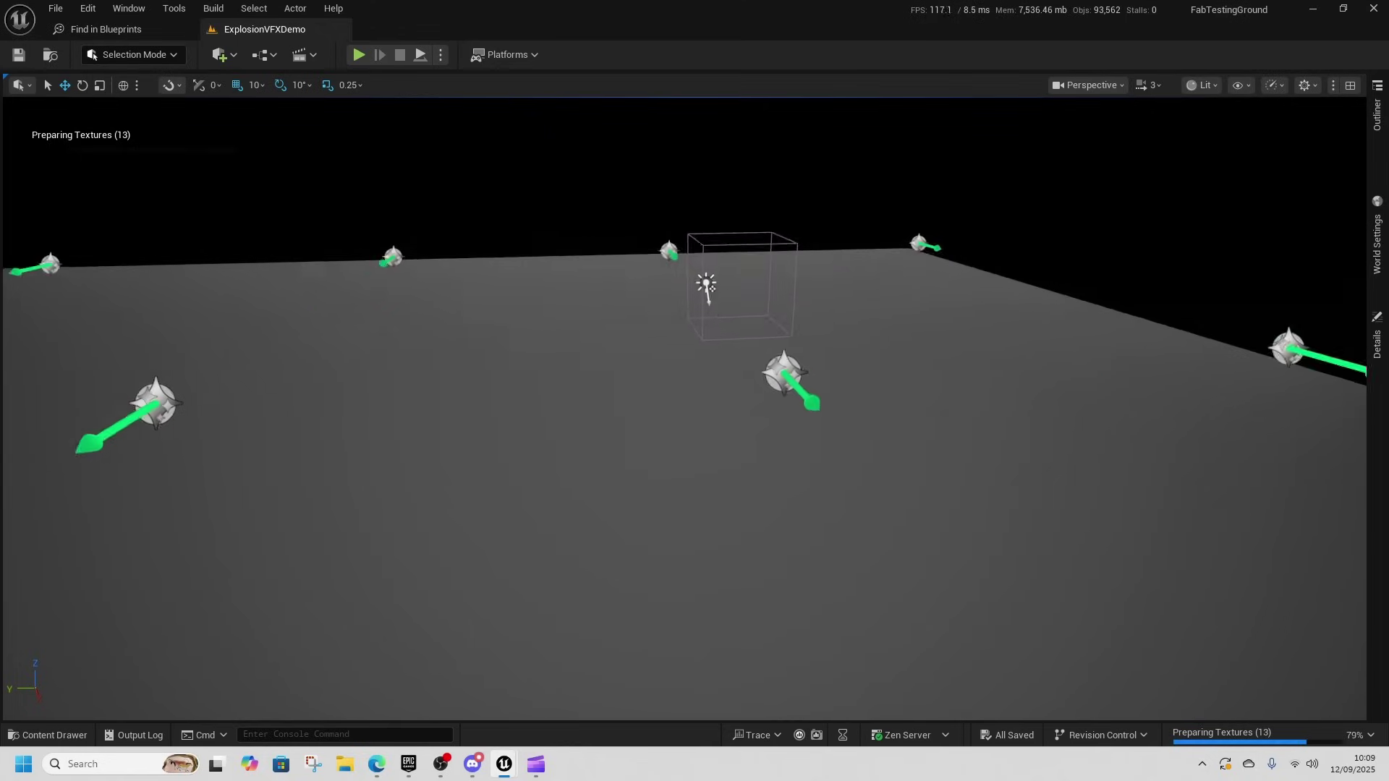
{"action": "right_click_drag", "start_coordinate": [351, 507], "coordinate": [227, 447]}
{"action": "right_click_drag", "start_coordinate": [718, 487], "coordinate": [817, 504]}
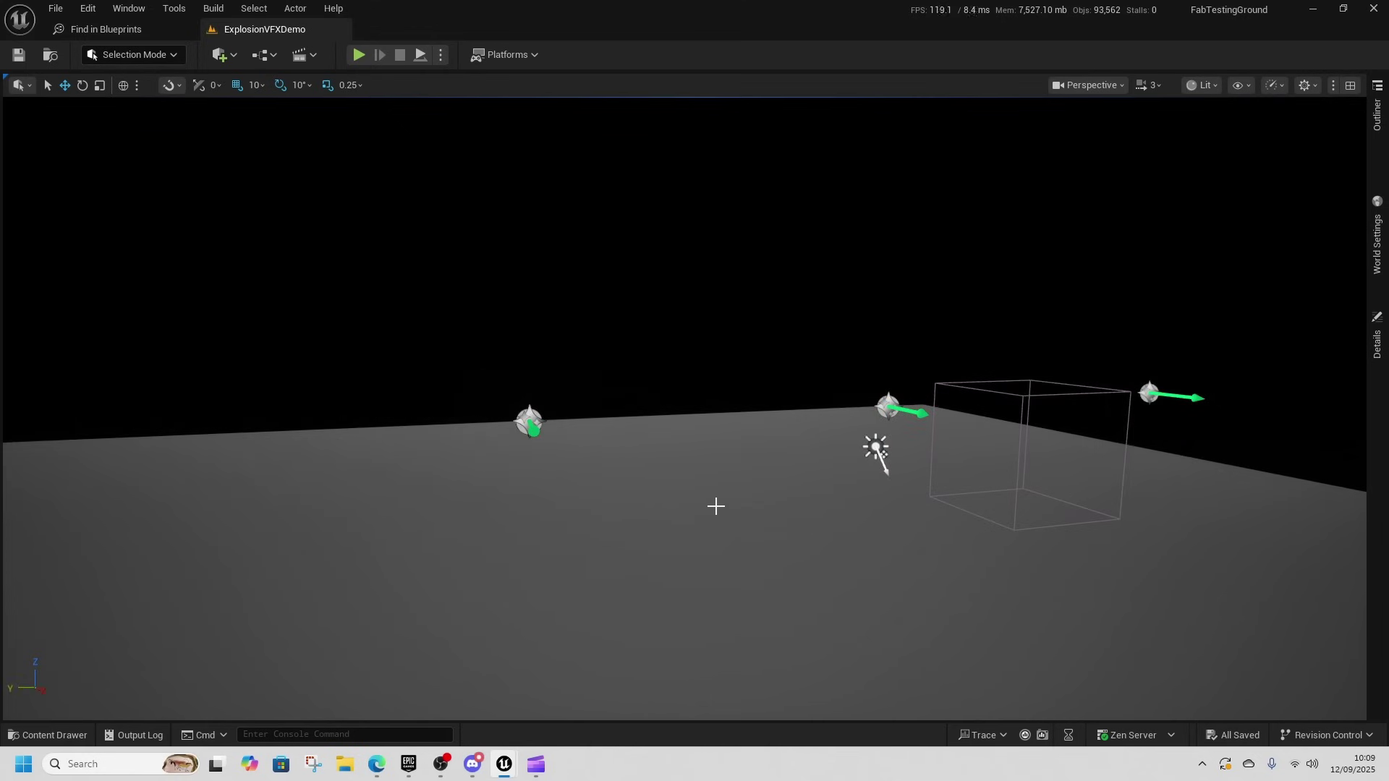
Open the MagicCastVFX demo level and run it in Simulate mode to view the magic circle effects
{"action": "key", "text": "ctrl+space"}
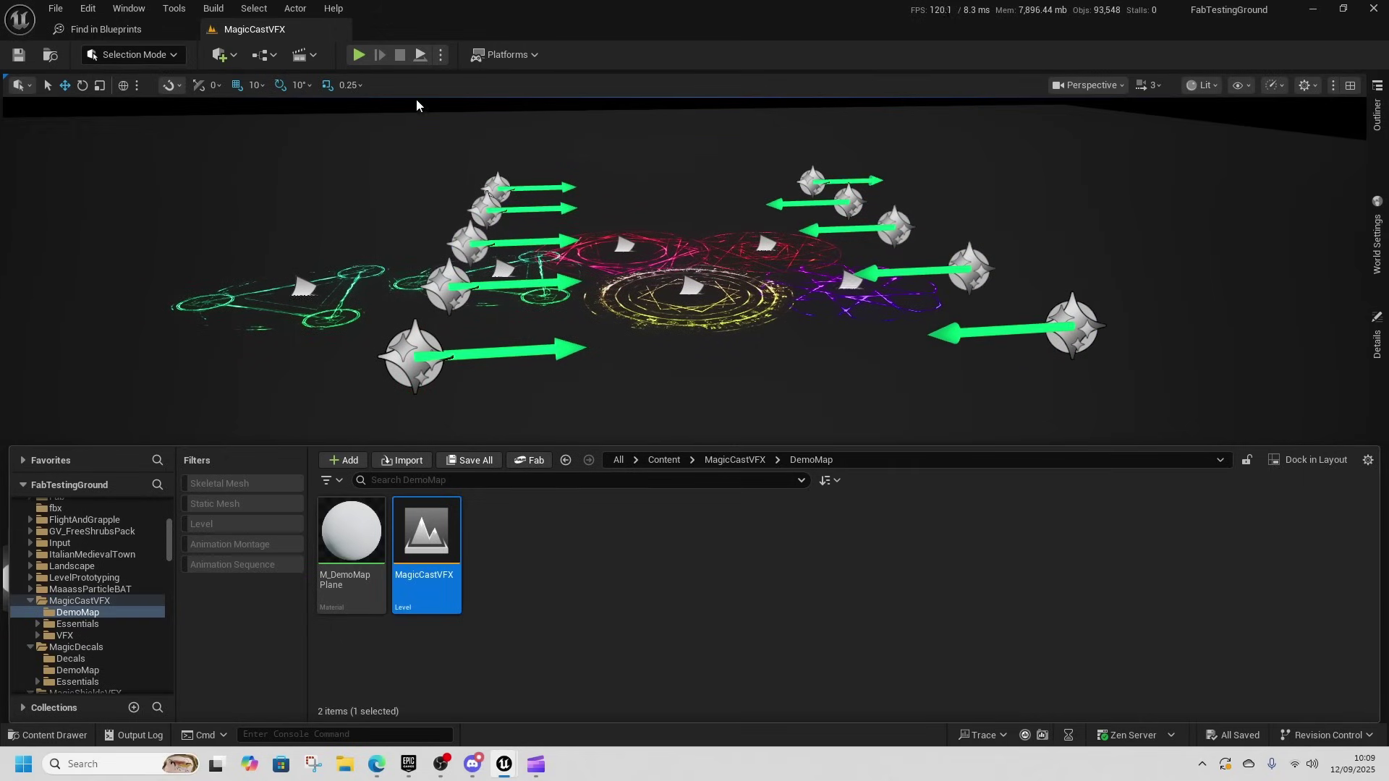
{"action": "left_click", "coordinate": [441, 54]}
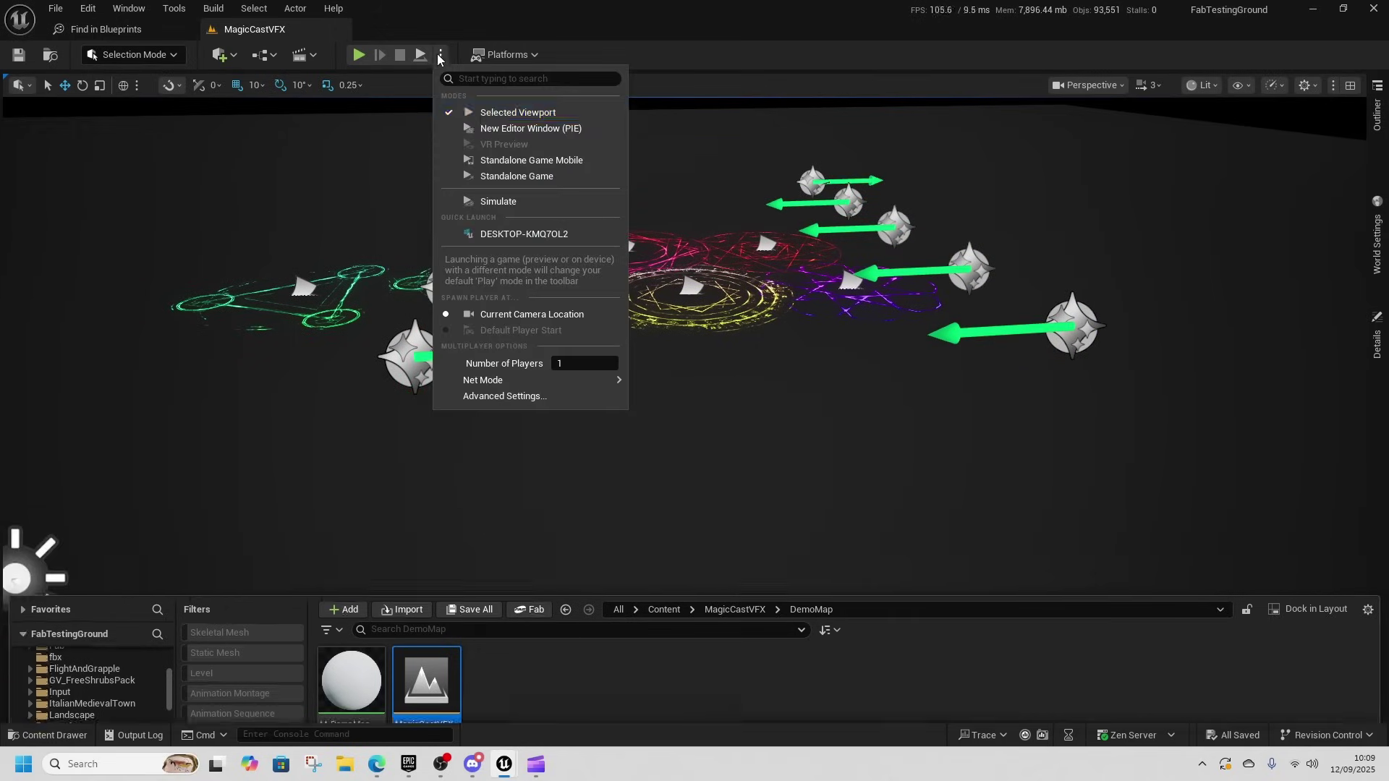
{"action": "left_click", "coordinate": [444, 202]}
{"action": "right_click_drag", "start_coordinate": [444, 202], "coordinate": [444, 202]}
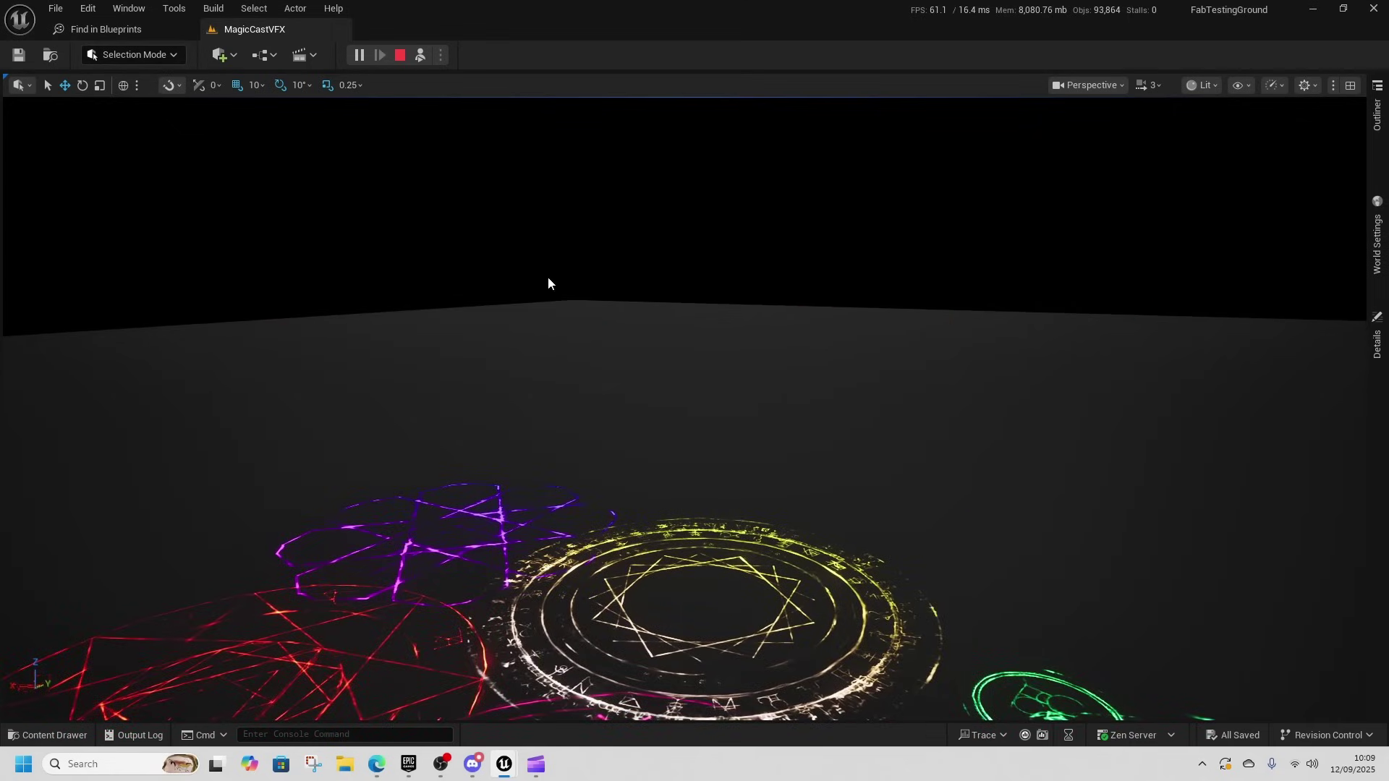
{"action": "left_click", "coordinate": [606, 563]}
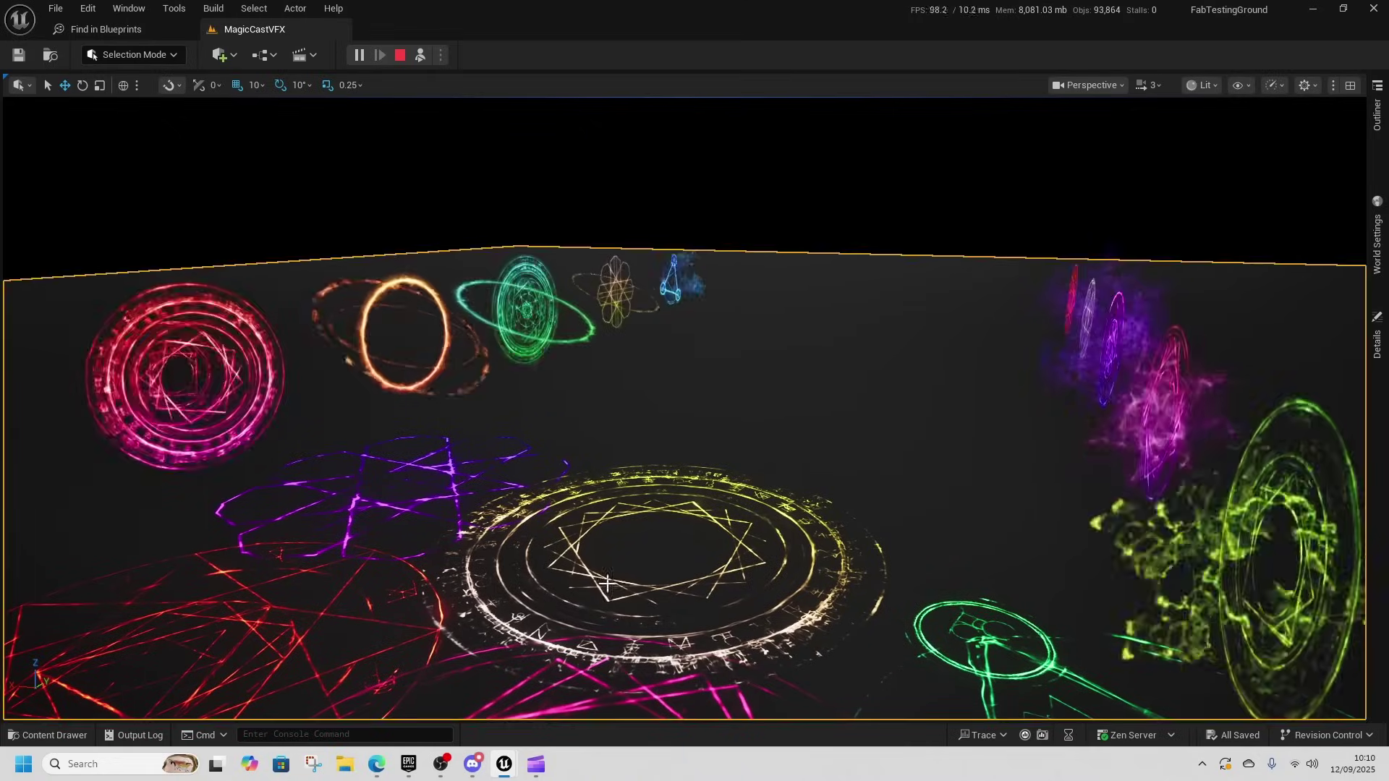
{"action": "right_click_drag", "start_coordinate": [413, 409], "coordinate": [449, 394]}
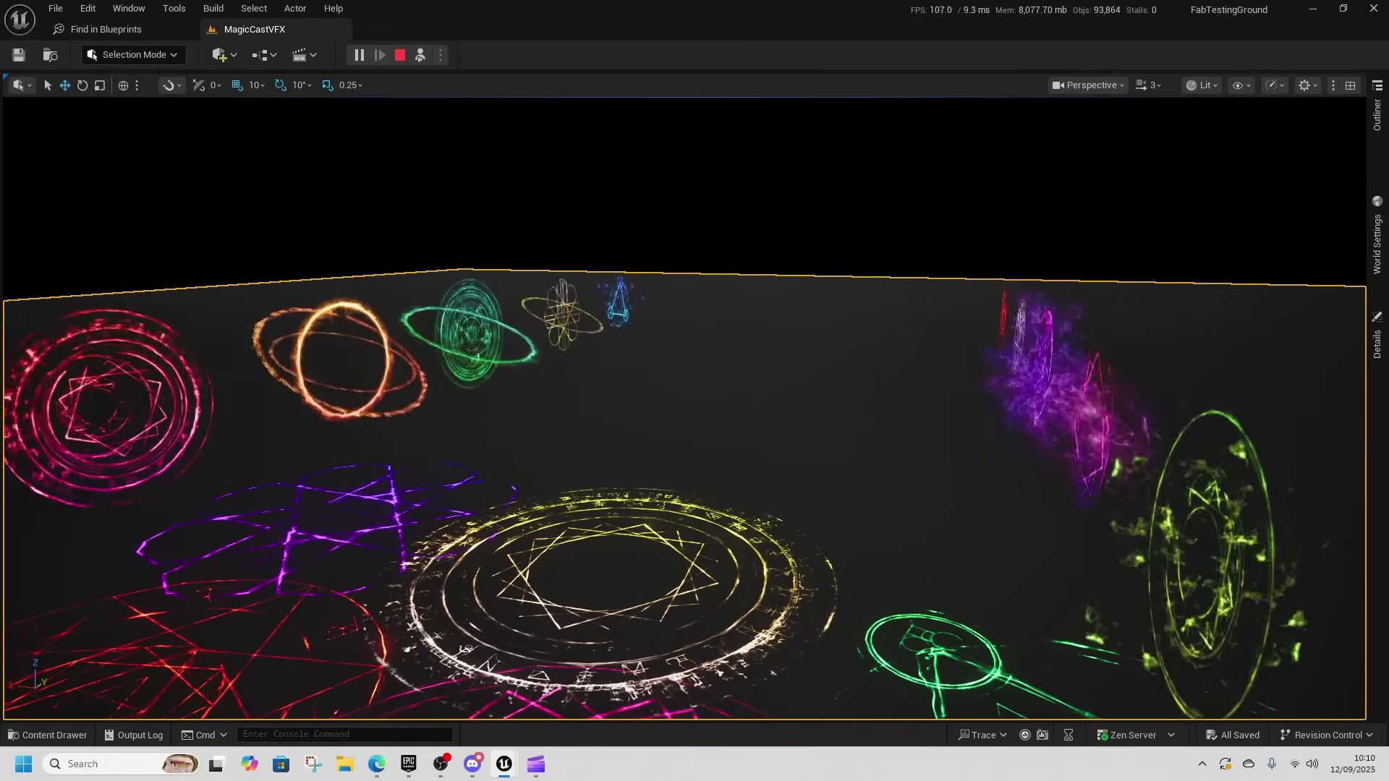
{"action": "left_click", "coordinate": [347, 349]}
Open the MagicShieldsVFXDemoMap level from the DemoMap folder of MagicShieldsVFX
{"action": "key", "text": "ctrl+space"}
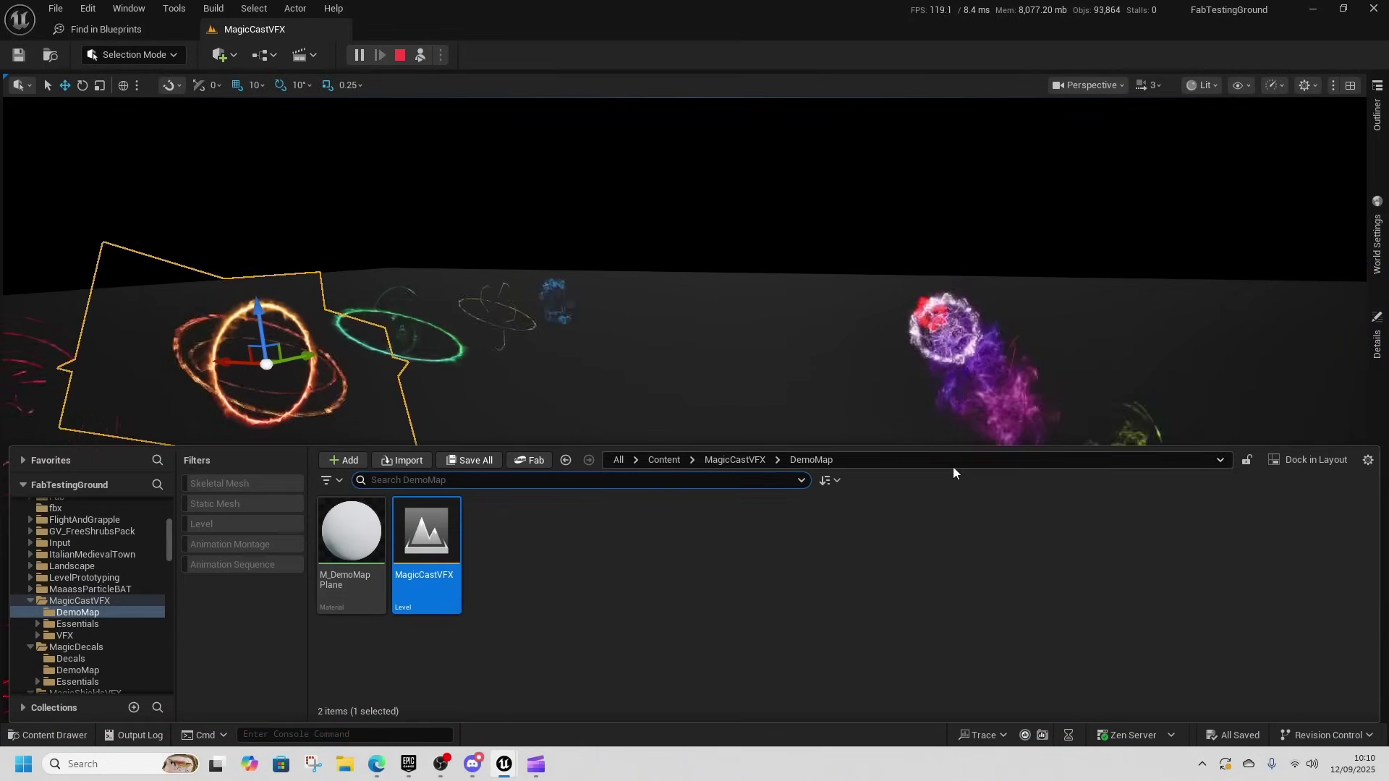
{"action": "left_click", "coordinate": [707, 460]}
{"action": "left_click", "coordinate": [672, 461]}
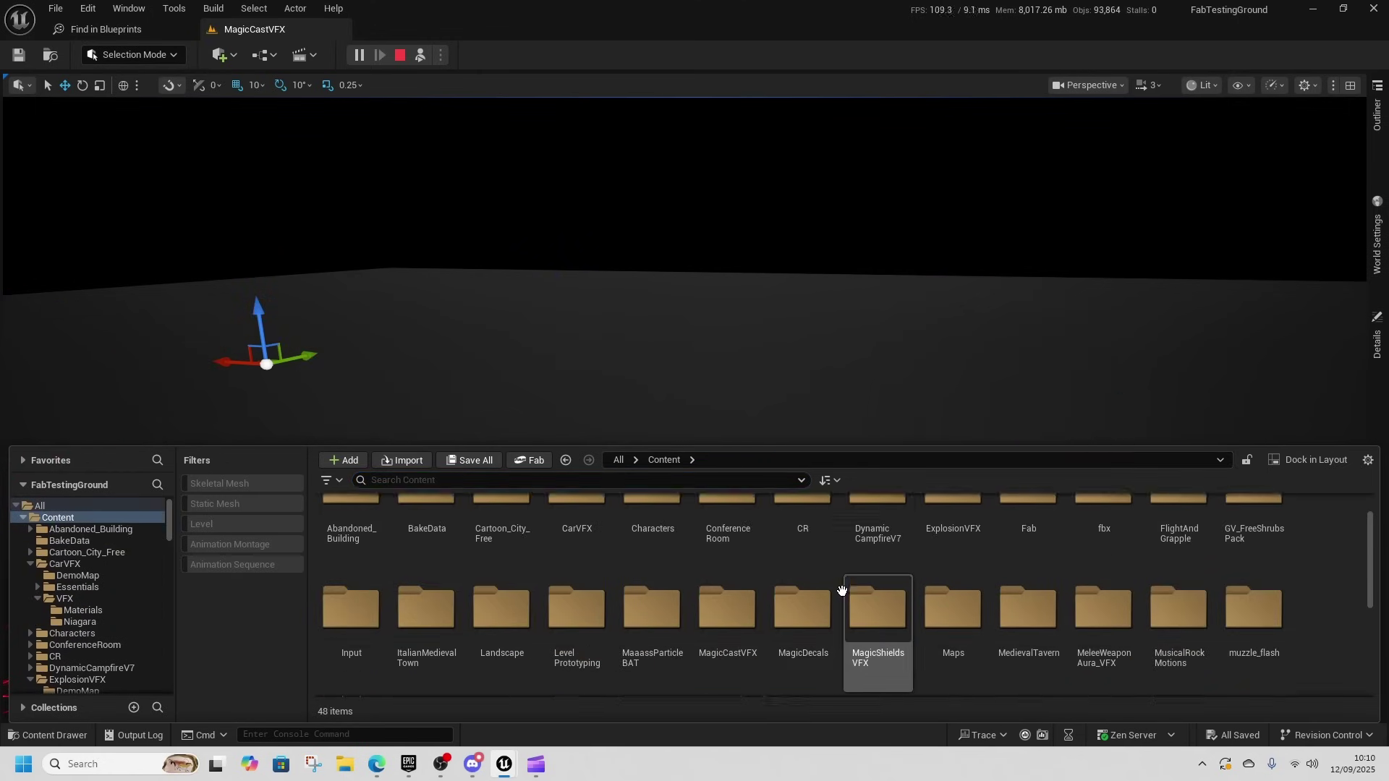
{"action": "scroll", "coordinate": [773, 651], "scroll_direction": "down", "scroll_amount": 1}
{"action": "left_click", "coordinate": [800, 644]}
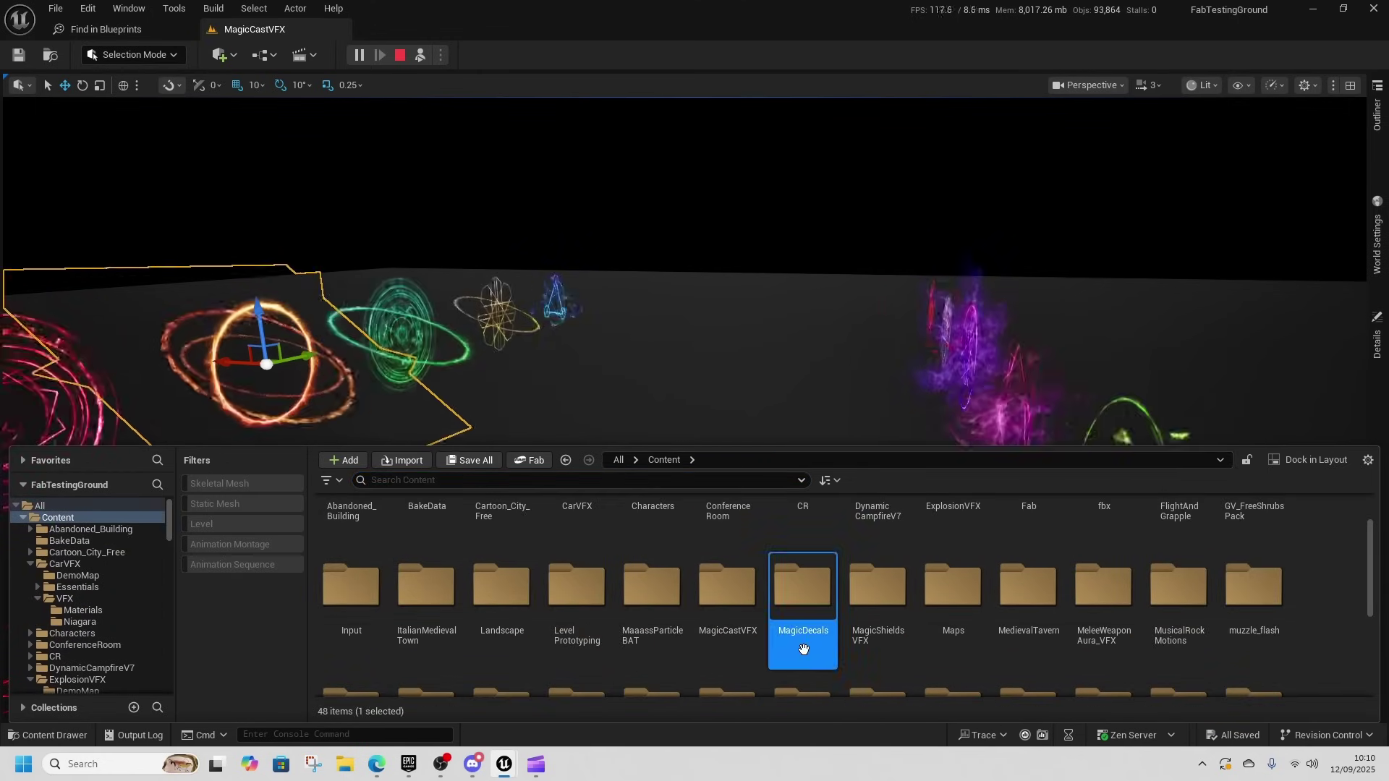
{"action": "double_click", "coordinate": [875, 648]}
{"action": "left_click", "coordinate": [352, 536]}
{"action": "double_click", "coordinate": [352, 536]}
{"action": "double_click", "coordinate": [427, 536]}
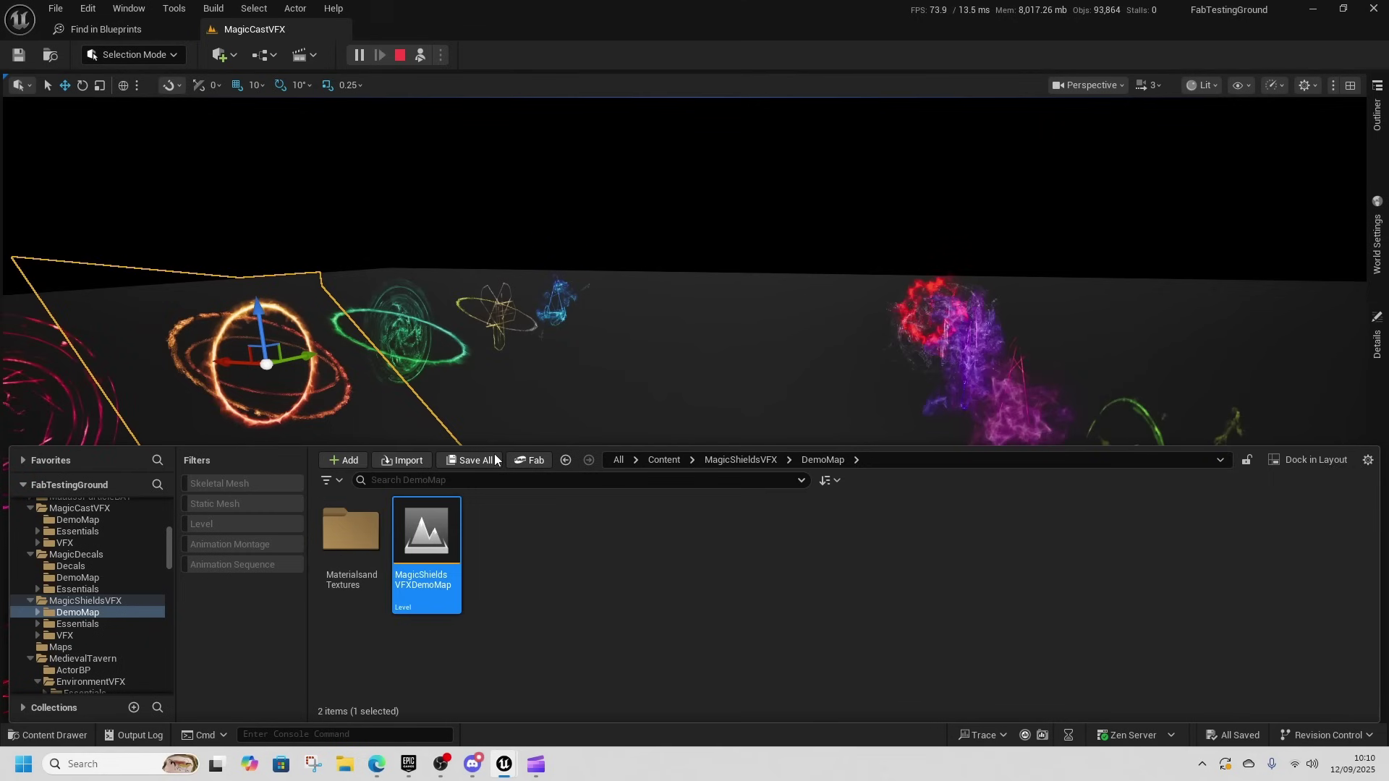
{"action": "left_click", "coordinate": [744, 408]}
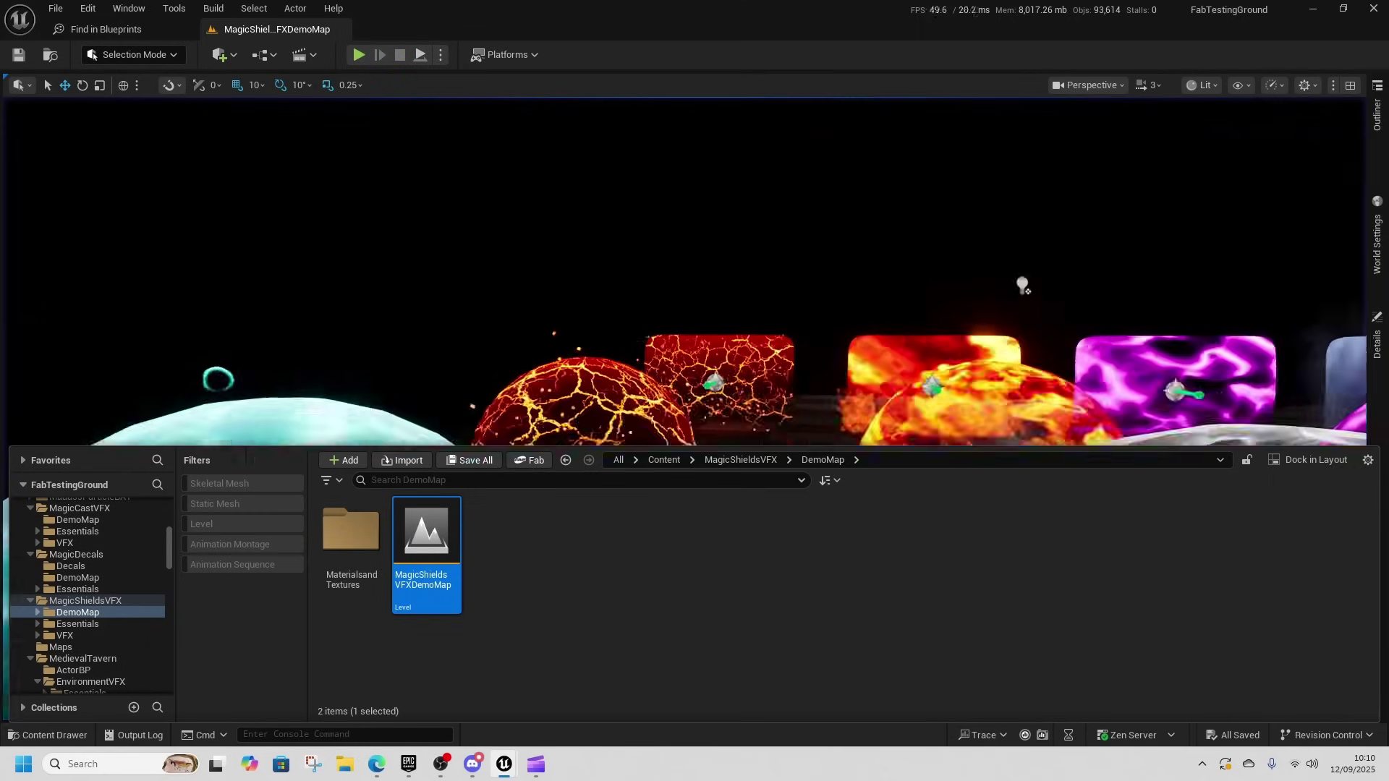
Fly through the magic shields demo map and examine the dome and wall shield effects up close
{"action": "key", "text": "d"}
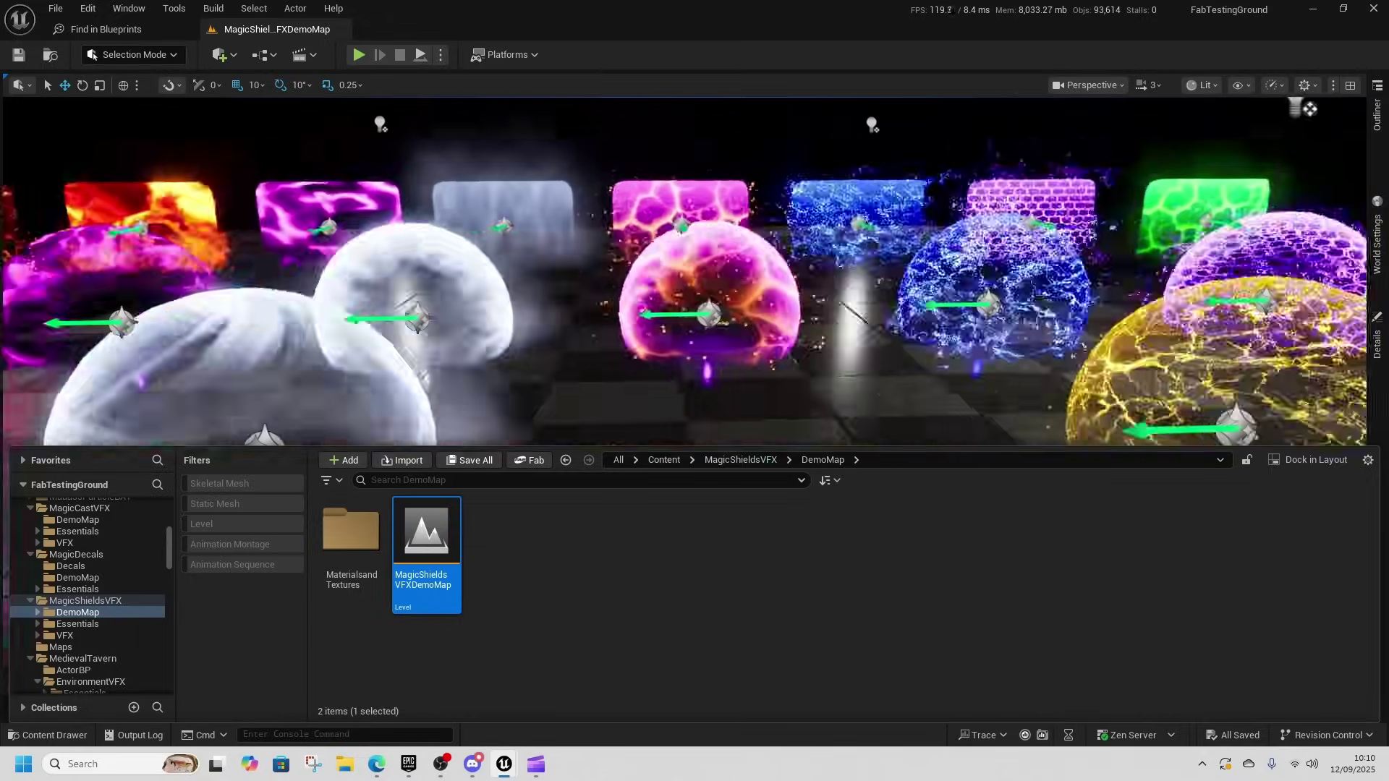
{"action": "key", "text": "d"}
{"action": "left_click_drag", "start_coordinate": [726, 447], "coordinate": [725, 667]}
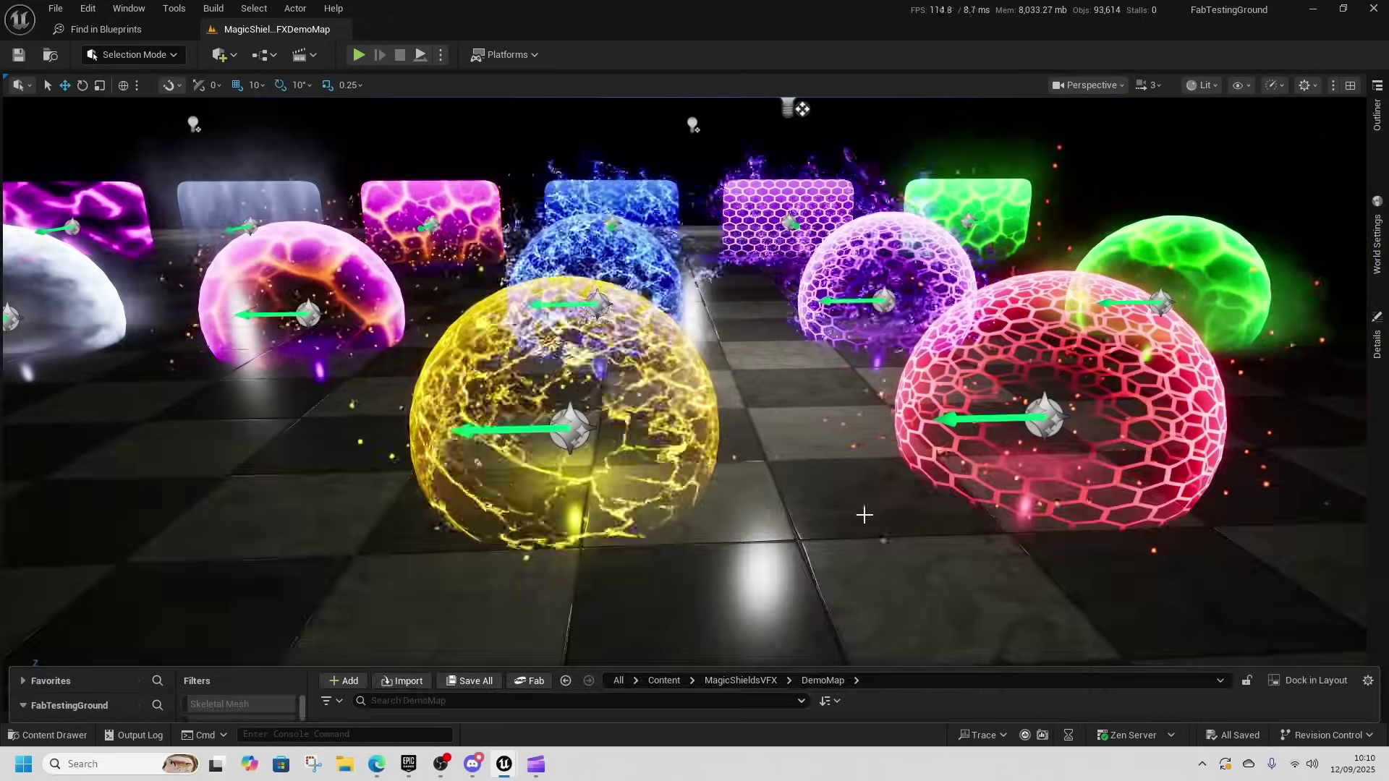
{"action": "right_click_drag", "start_coordinate": [725, 446], "coordinate": [680, 311]}
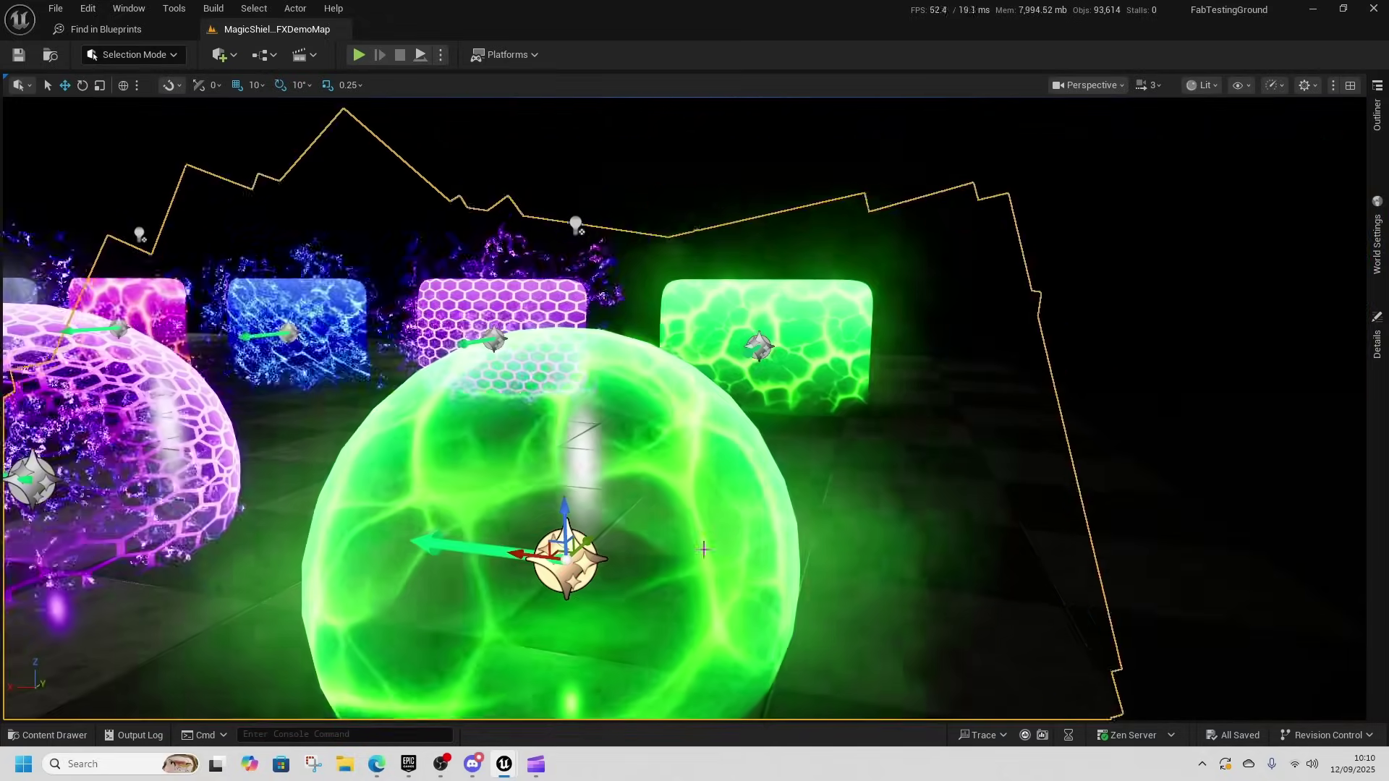
{"action": "mouse_move", "coordinate": [703, 550]}
{"action": "right_mouse_down"}
{"action": "mouse_move", "coordinate": [746, 533]}
{"action": "mouse_move", "coordinate": [1065, 552]}
{"action": "mouse_move", "coordinate": [543, 539]}
{"action": "mouse_move", "coordinate": [1027, 560]}
{"action": "mouse_move", "coordinate": [729, 539]}
{"action": "right_mouse_up"}
{"action": "key", "text": "d"}
{"action": "key", "text": "w"}
{"action": "key", "text": "w"}
{"action": "key", "text": "a"}
{"action": "key", "text": "a"}
{"action": "key", "text": "s"}
{"action": "key", "text": "w"}
{"action": "key", "text": "d"}
{"action": "key", "text": "s"}
Open the TavernDemoMap level from the Levels folder of the MedievalTavern pack
{"action": "key", "text": "ctrl+space"}
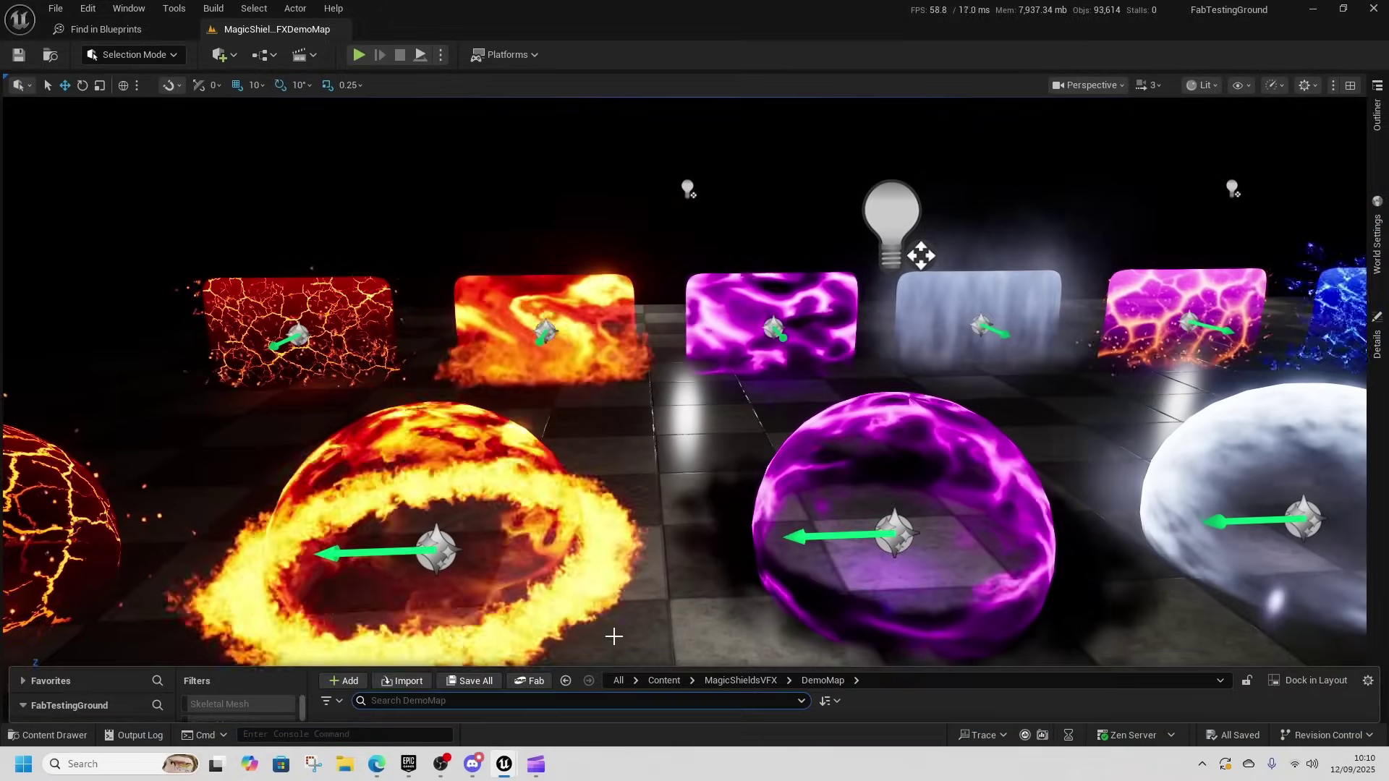
{"action": "left_click_drag", "start_coordinate": [630, 666], "coordinate": [693, 445]}
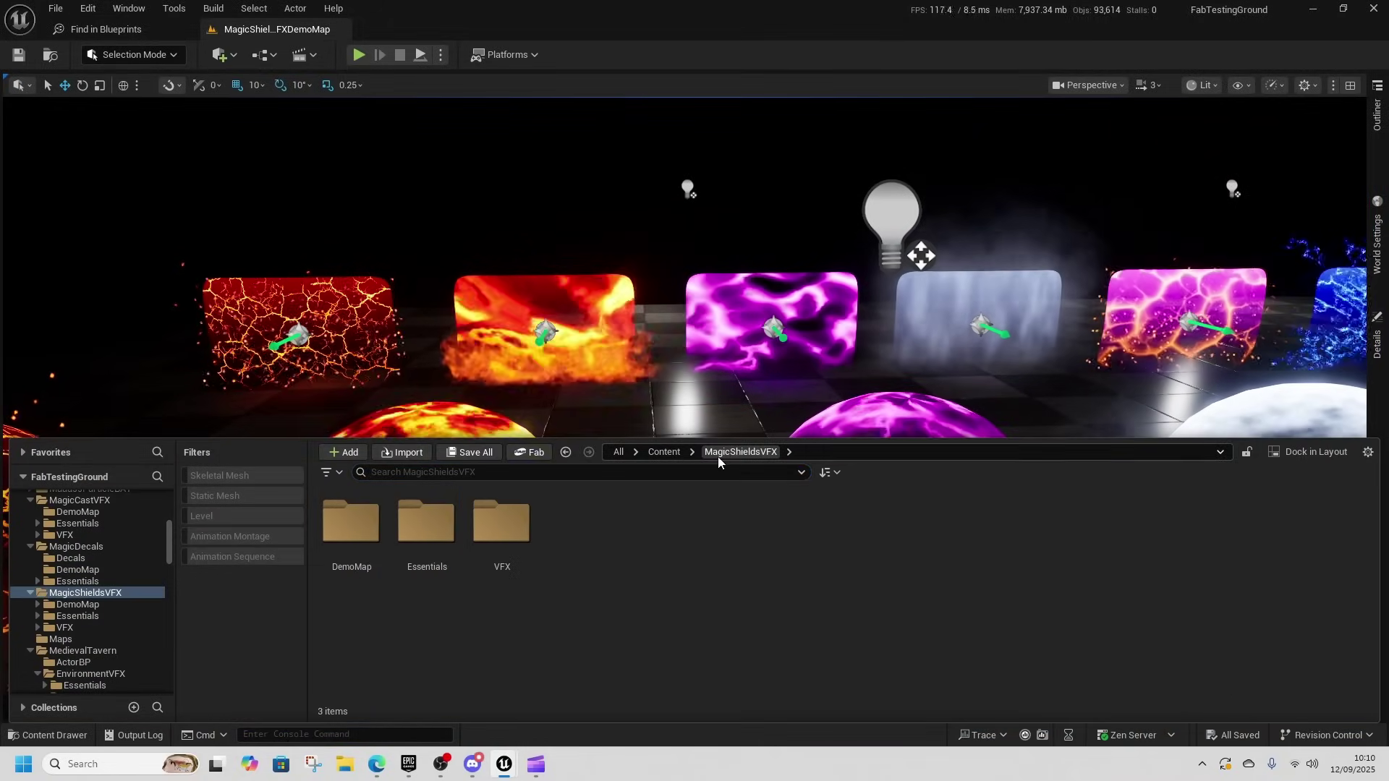
{"action": "left_click", "coordinate": [678, 457]}
{"action": "double_click", "coordinate": [732, 579]}
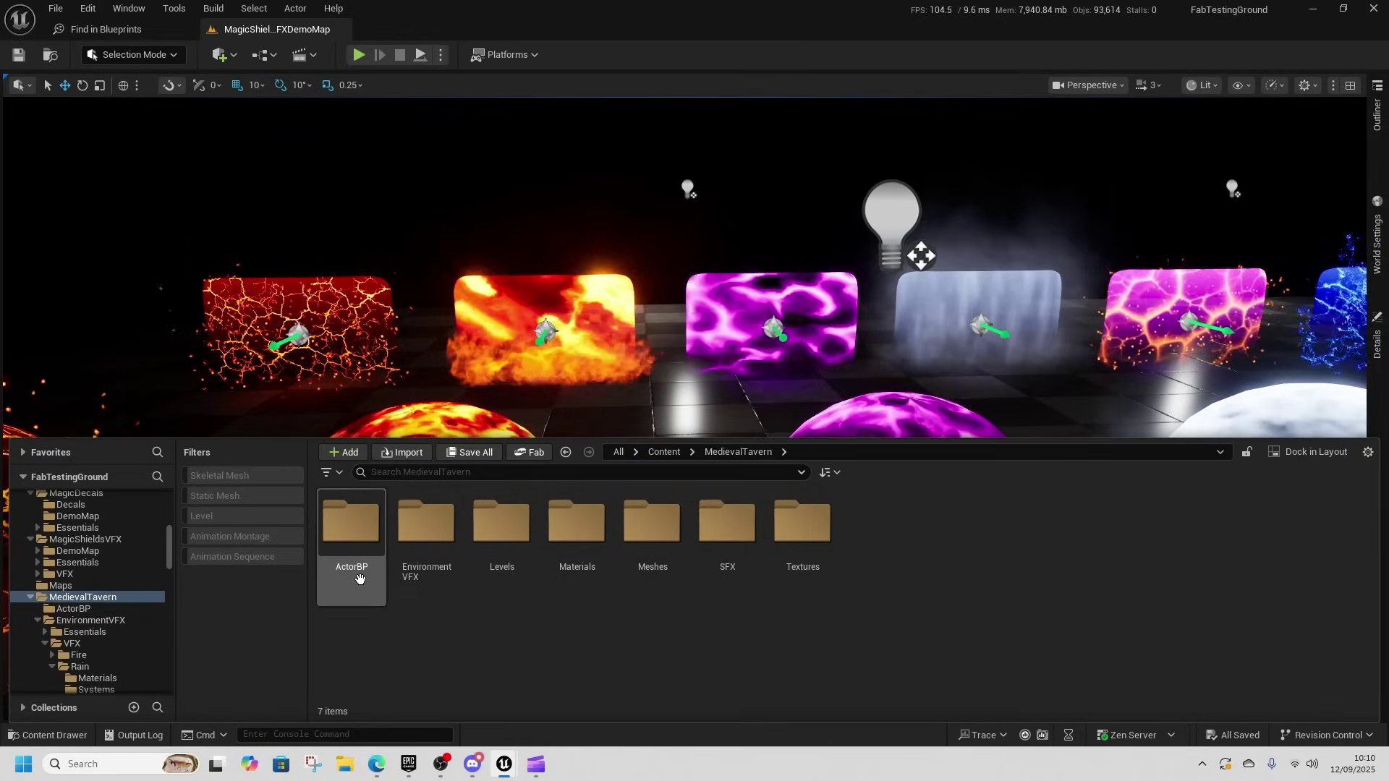
{"action": "double_click", "coordinate": [499, 572]}
{"action": "double_click", "coordinate": [577, 525]}
Shift the moon sideways across the tavern level's night sky and bring it back close to its starting position
{"action": "right_click", "coordinate": [571, 203]}
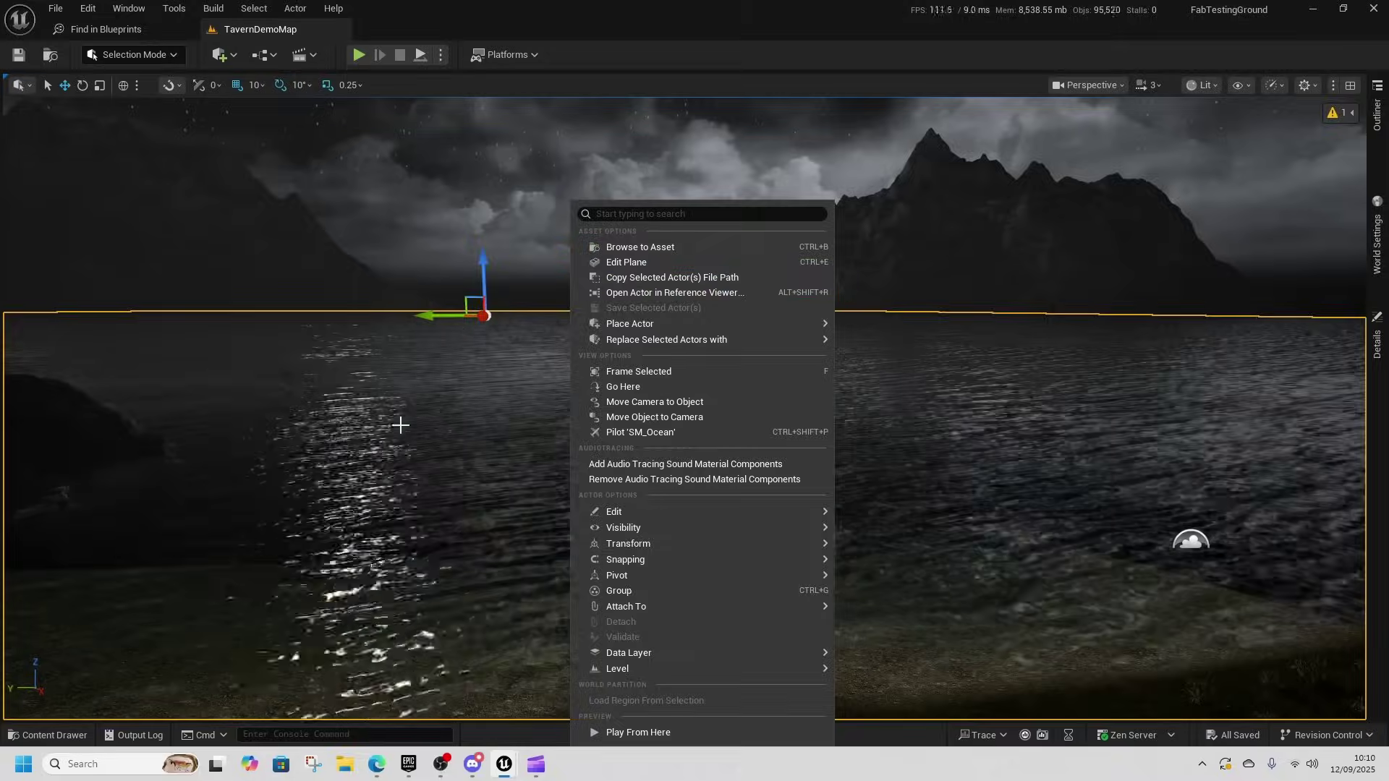
{"action": "right_click_drag", "start_coordinate": [400, 425], "coordinate": [690, 351]}
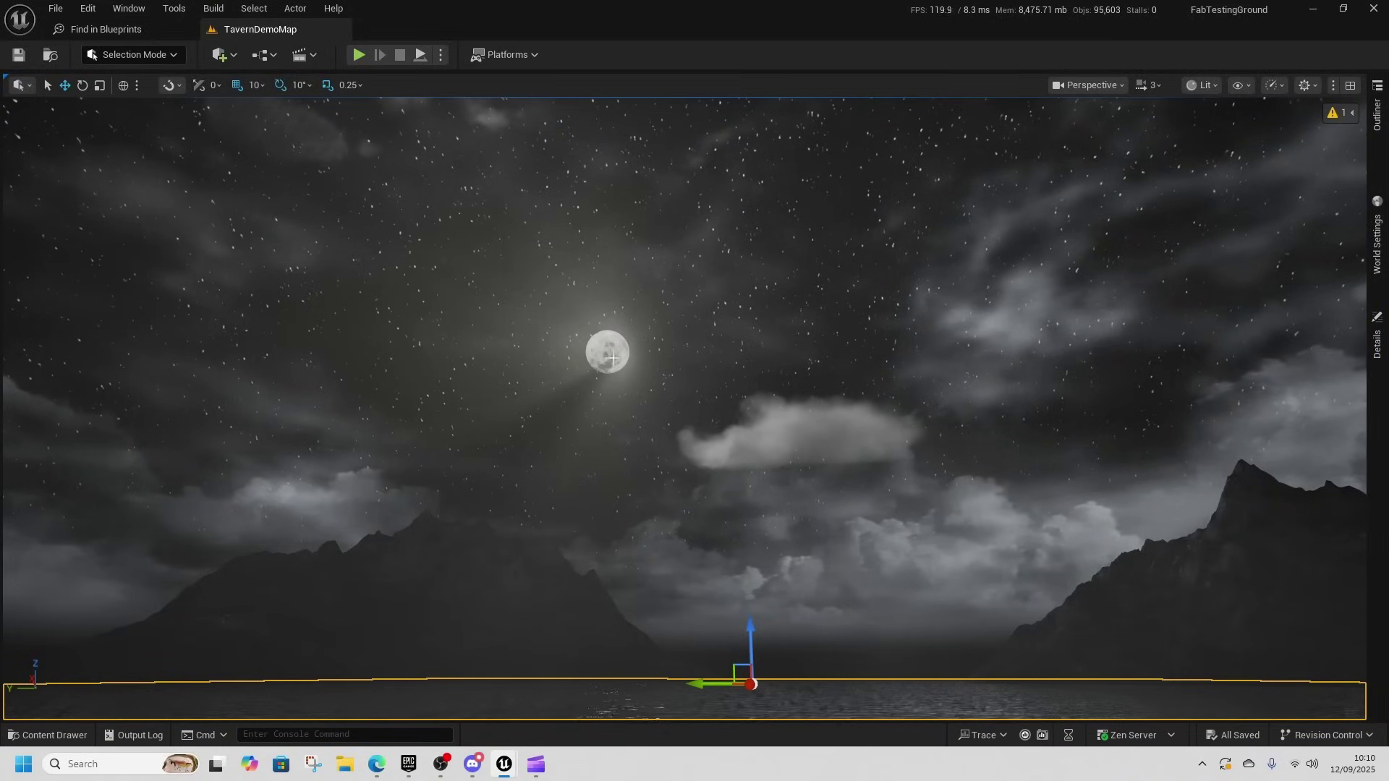
{"action": "left_click_drag", "start_coordinate": [583, 357], "coordinate": [761, 353]}
{"action": "left_click_drag", "start_coordinate": [650, 355], "coordinate": [588, 356]}
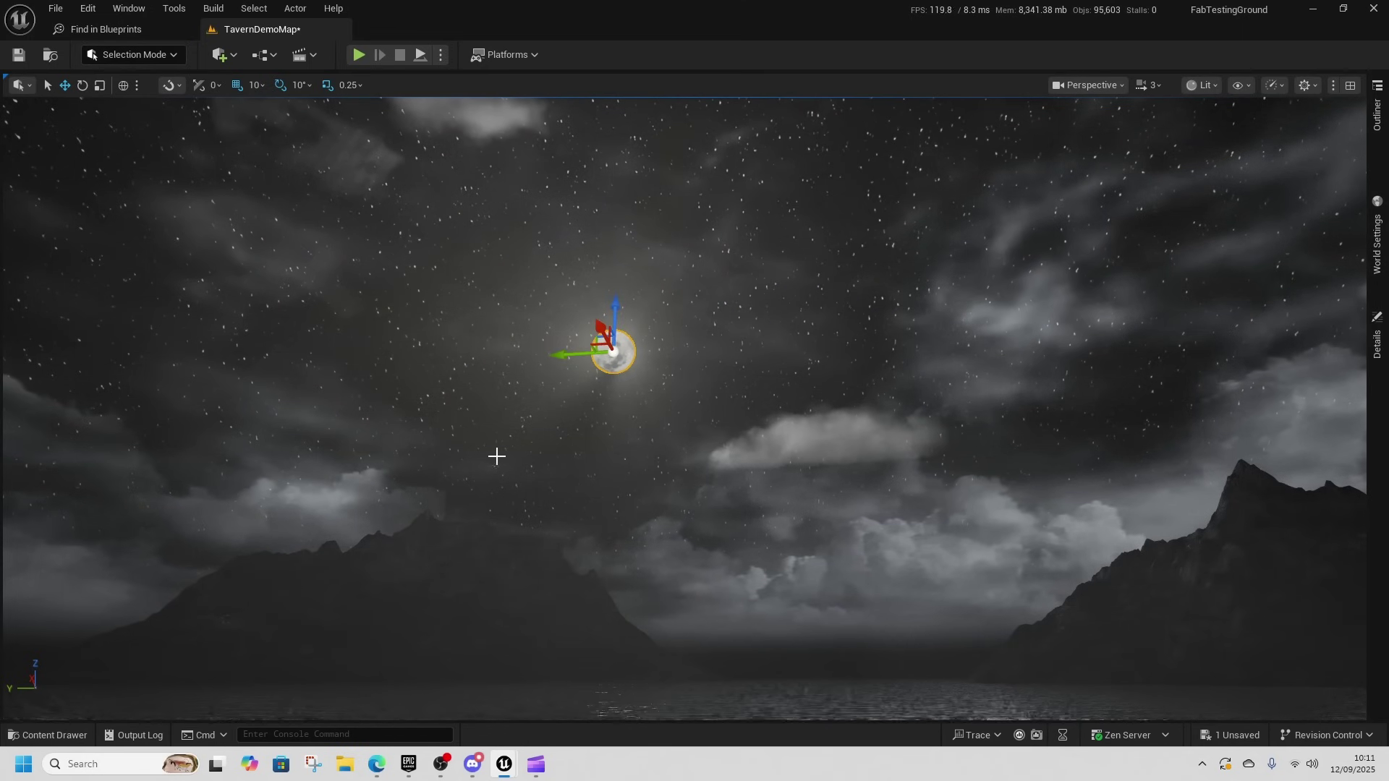
Tour the tavern demo level, examining the mountains, ocean, shoreline, trees and night sky
{"action": "right_click_drag", "start_coordinate": [469, 474], "coordinate": [536, 594]}
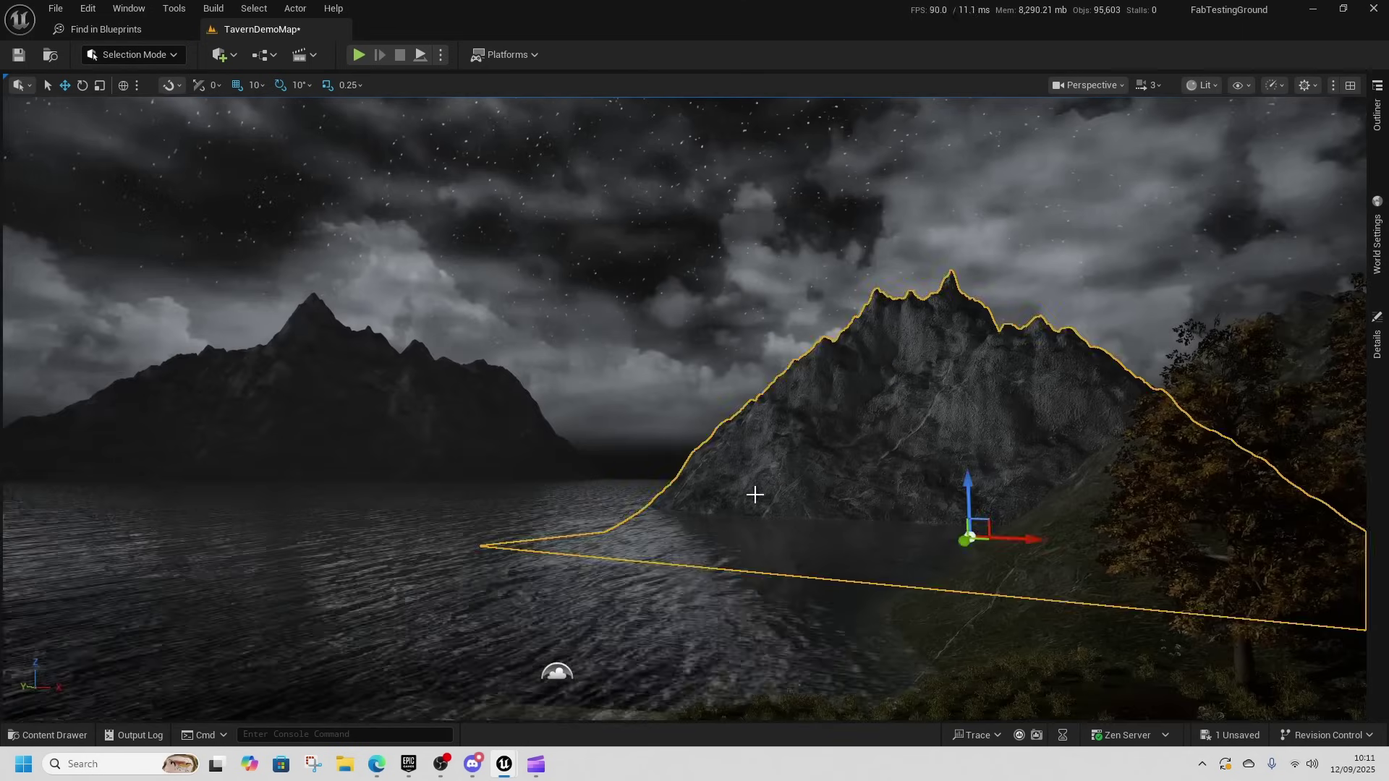
{"action": "right_click_drag", "start_coordinate": [647, 488], "coordinate": [636, 445]}
{"action": "key", "text": "s"}
{"action": "key", "text": "w"}
{"action": "key", "text": "s"}
{"action": "key", "text": "s"}
{"action": "key", "text": "w"}
{"action": "key", "text": "w"}
{"action": "right_click_drag", "start_coordinate": [905, 405], "coordinate": [702, 434]}
{"action": "key", "text": "w"}
{"action": "right_click_drag", "start_coordinate": [615, 384], "coordinate": [535, 390]}
{"action": "right_click_drag", "start_coordinate": [723, 471], "coordinate": [630, 475]}
Save the changed tavern demo map and open the TavernOverviewMap level with more viewport space
{"action": "key", "text": "ctrl+space"}
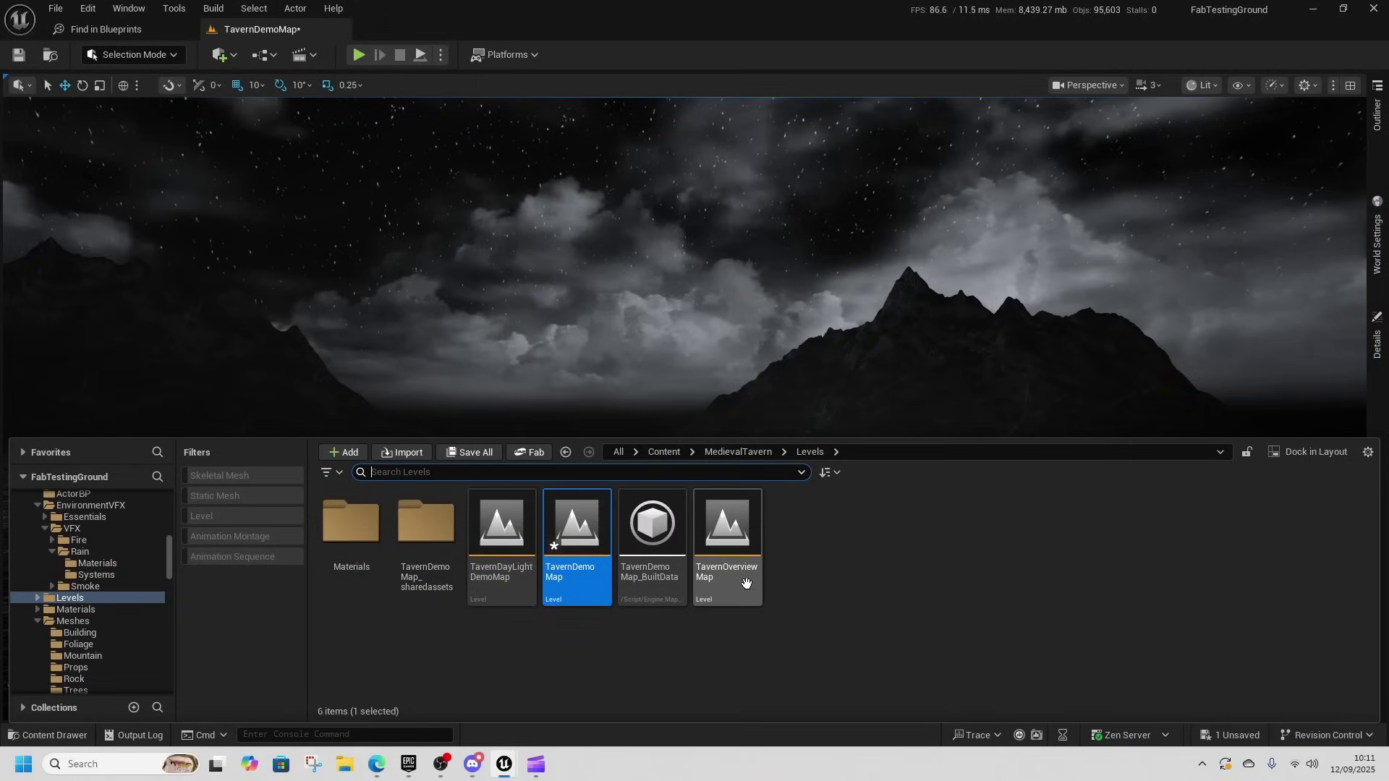
{"action": "double_click", "coordinate": [744, 583]}
{"action": "left_click", "coordinate": [768, 544]}
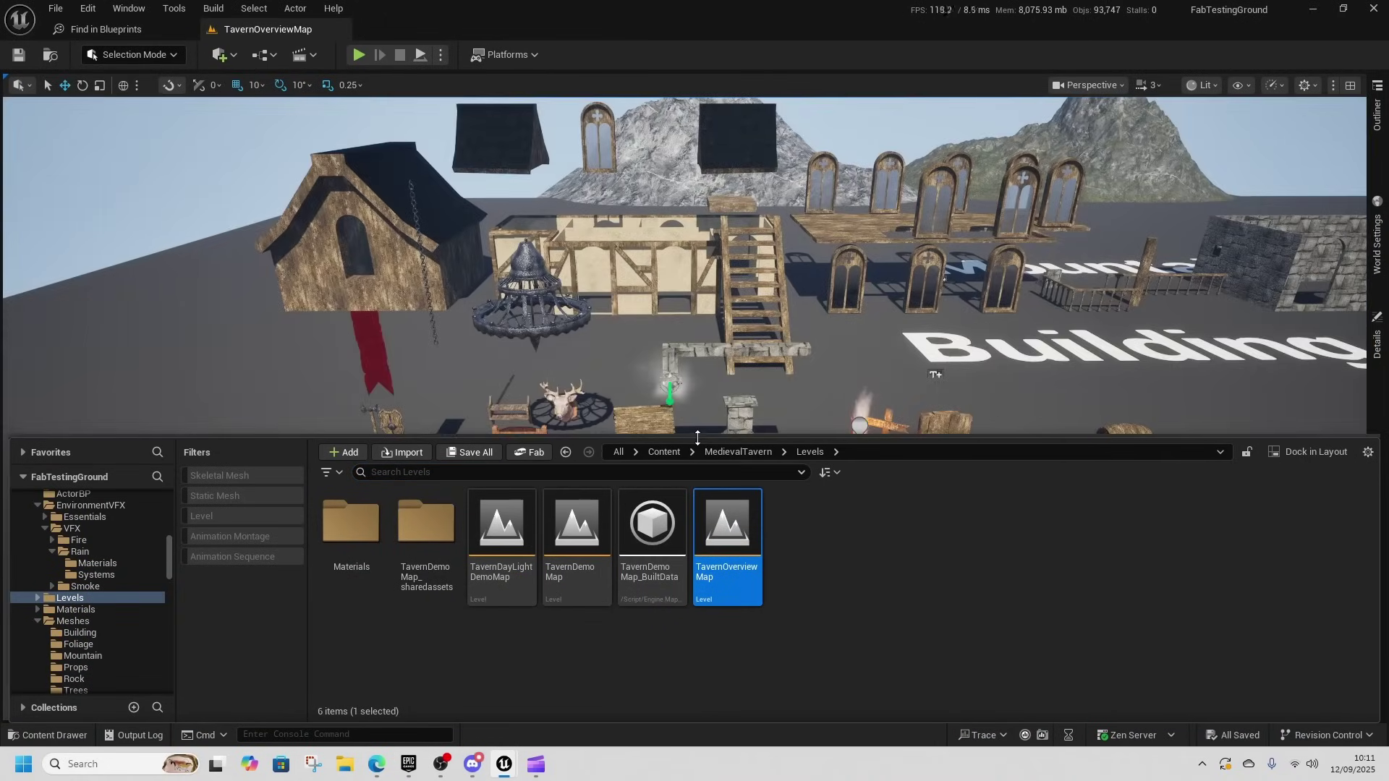
{"action": "left_click_drag", "start_coordinate": [698, 438], "coordinate": [699, 613]}
Select the moon in the tavern overview map and look over the building, mountain and nature assets
{"action": "mouse_move", "coordinate": [691, 234]}
{"action": "right_mouse_down"}
{"action": "mouse_move", "coordinate": [693, 217]}
{"action": "mouse_move", "coordinate": [691, 234]}
{"action": "right_mouse_up"}
{"action": "key", "text": "d"}
{"action": "left_click_drag", "start_coordinate": [698, 236], "coordinate": [693, 236]}
{"action": "right_click_drag", "start_coordinate": [693, 236], "coordinate": [712, 228]}
{"action": "key", "text": "d"}
{"action": "key", "text": "w"}
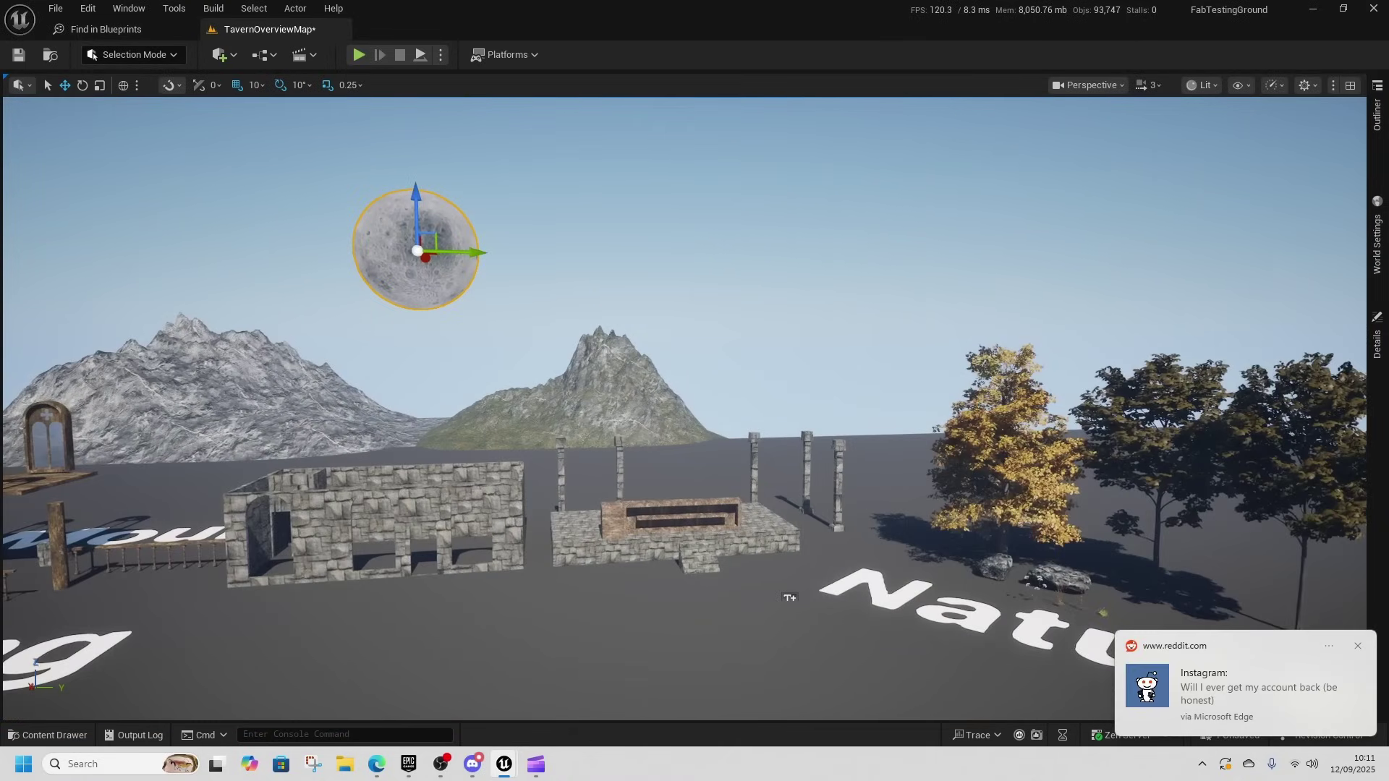
Dismiss the desktop notification and tour the tavern overview map's building, nature and mountain assets
{"action": "left_click", "coordinate": [1359, 647]}
{"action": "right_click_drag", "start_coordinate": [766, 641], "coordinate": [594, 655]}
{"action": "key", "text": "d"}
{"action": "key", "text": "a"}
{"action": "key", "text": "w"}
{"action": "right_click_drag", "start_coordinate": [653, 341], "coordinate": [696, 387]}
{"action": "key", "text": "s"}
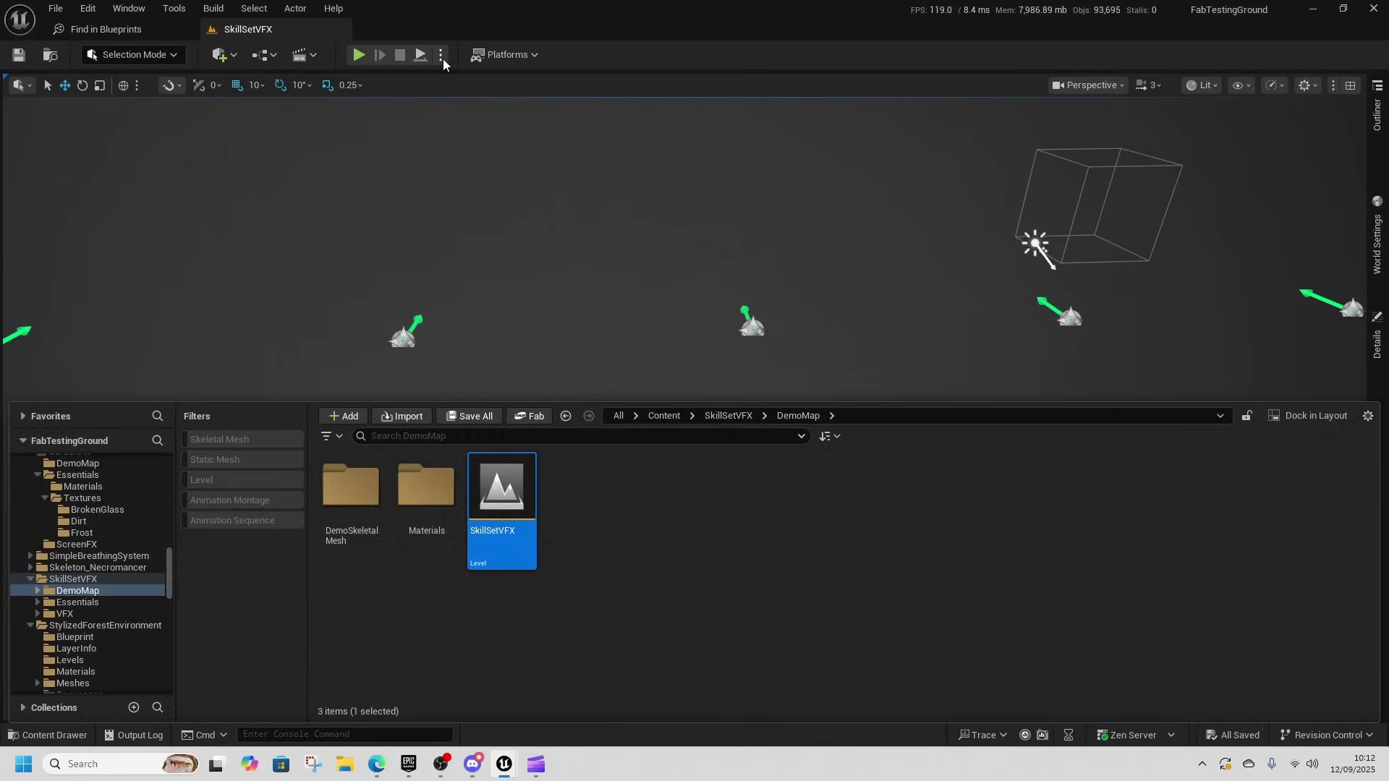
Simulate the SkillSetVFX demo level and view its ground spell and rune spell effects
{"action": "left_click", "coordinate": [440, 55]}
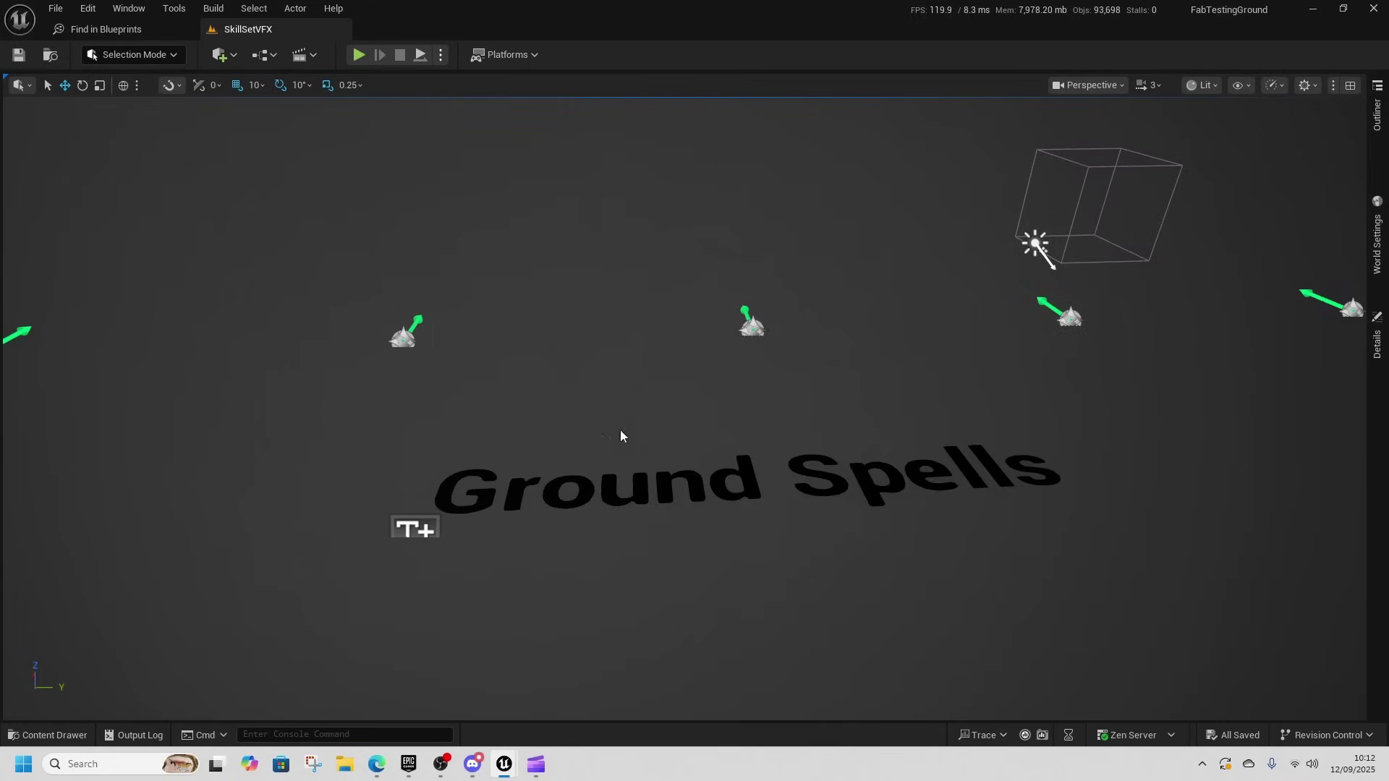
{"action": "right_click_drag", "start_coordinate": [611, 470], "coordinate": [999, 413]}
{"action": "key", "text": "w"}
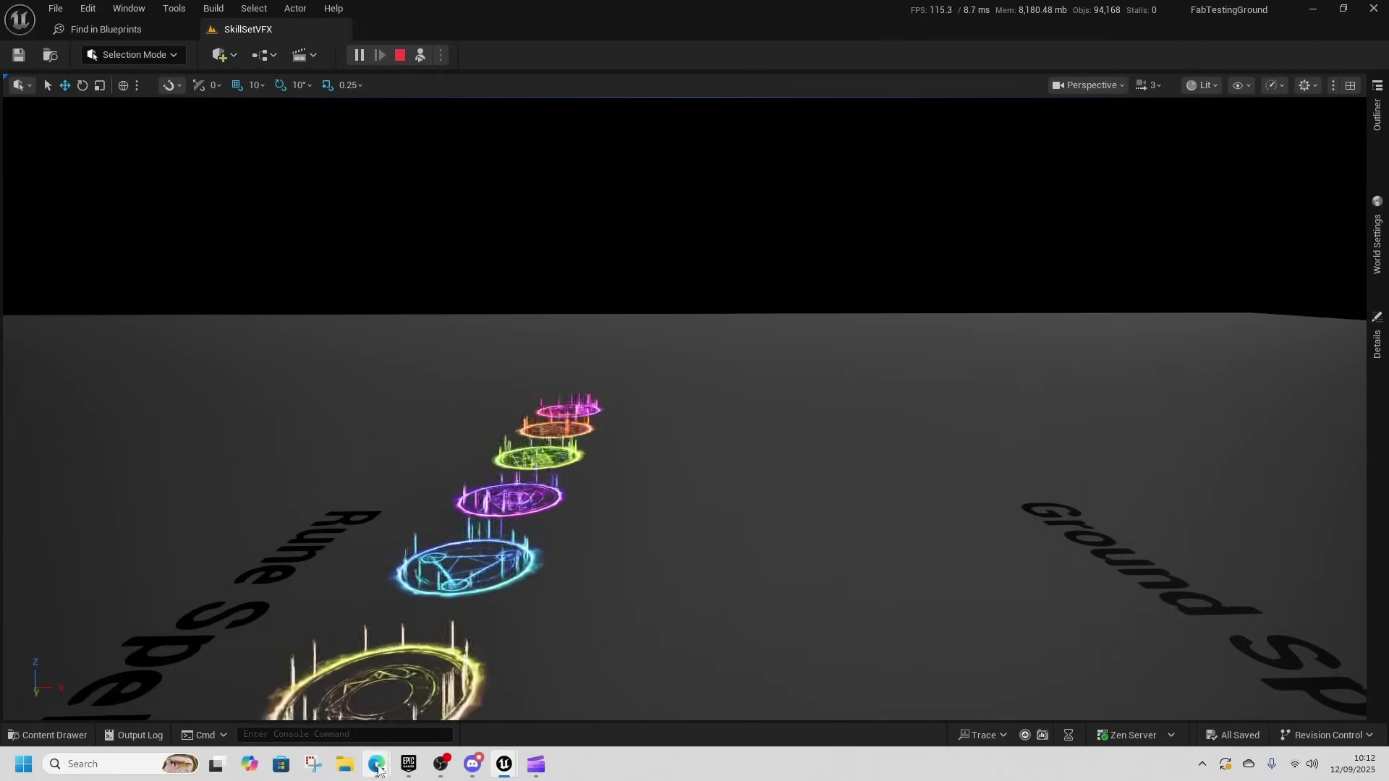
Switch to the browser and look through the VRhinoFX product listings on Fab
{"action": "mouse_move", "coordinate": [377, 771]}
{"action": "left_click", "coordinate": [323, 702]}
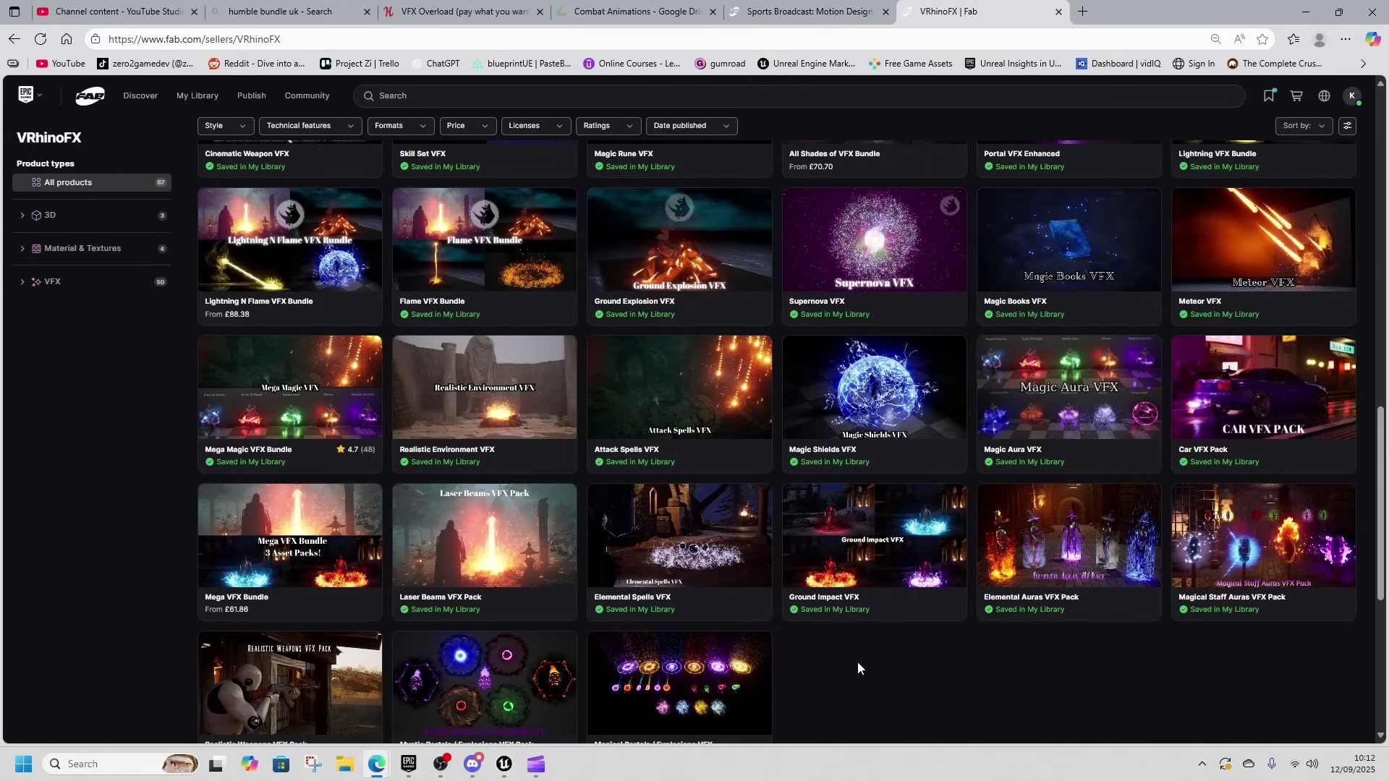
{"action": "scroll", "coordinate": [857, 662], "scroll_direction": "up", "scroll_amount": 6}
{"action": "scroll", "coordinate": [1146, 529], "scroll_direction": "up", "scroll_amount": 3}
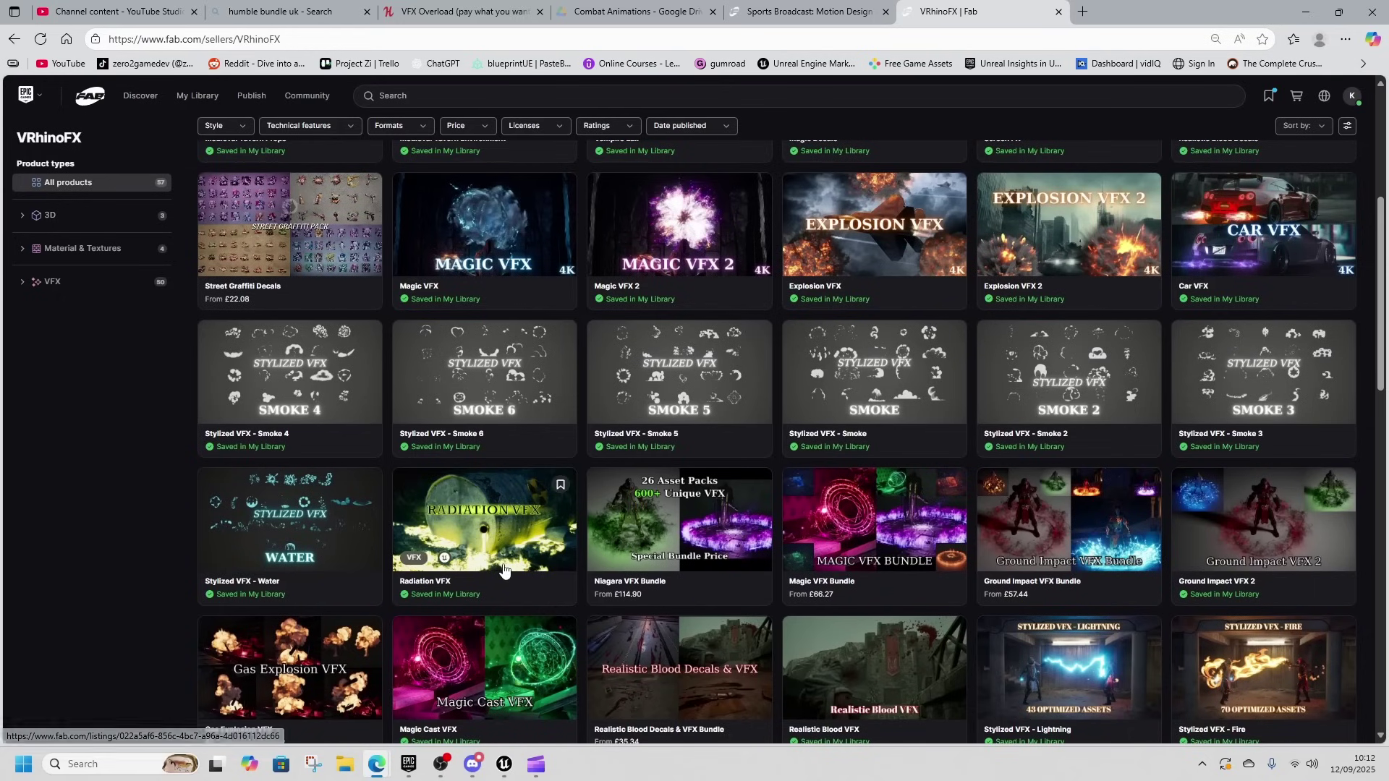
{"action": "scroll", "coordinate": [838, 474], "scroll_direction": "up", "scroll_amount": 2}
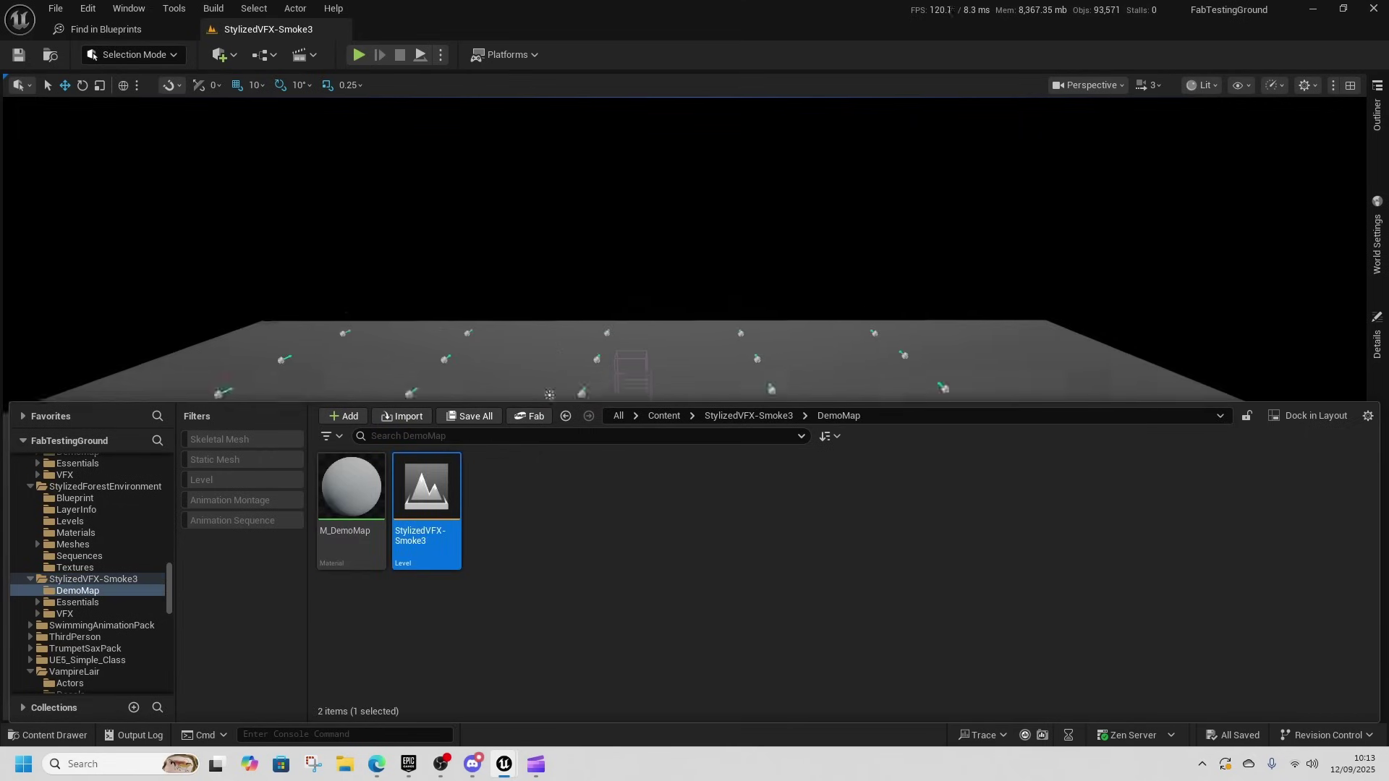
Enlarge the viewport of the StylizedVFX-Smoke3 demo level and view its rows of smoke effects
{"action": "left_click_drag", "start_coordinate": [673, 402], "coordinate": [674, 579]}
{"action": "right_click_drag", "start_coordinate": [675, 507], "coordinate": [673, 455]}
{"action": "key", "text": "w"}
{"action": "right_click_drag", "start_coordinate": [664, 361], "coordinate": [664, 362]}
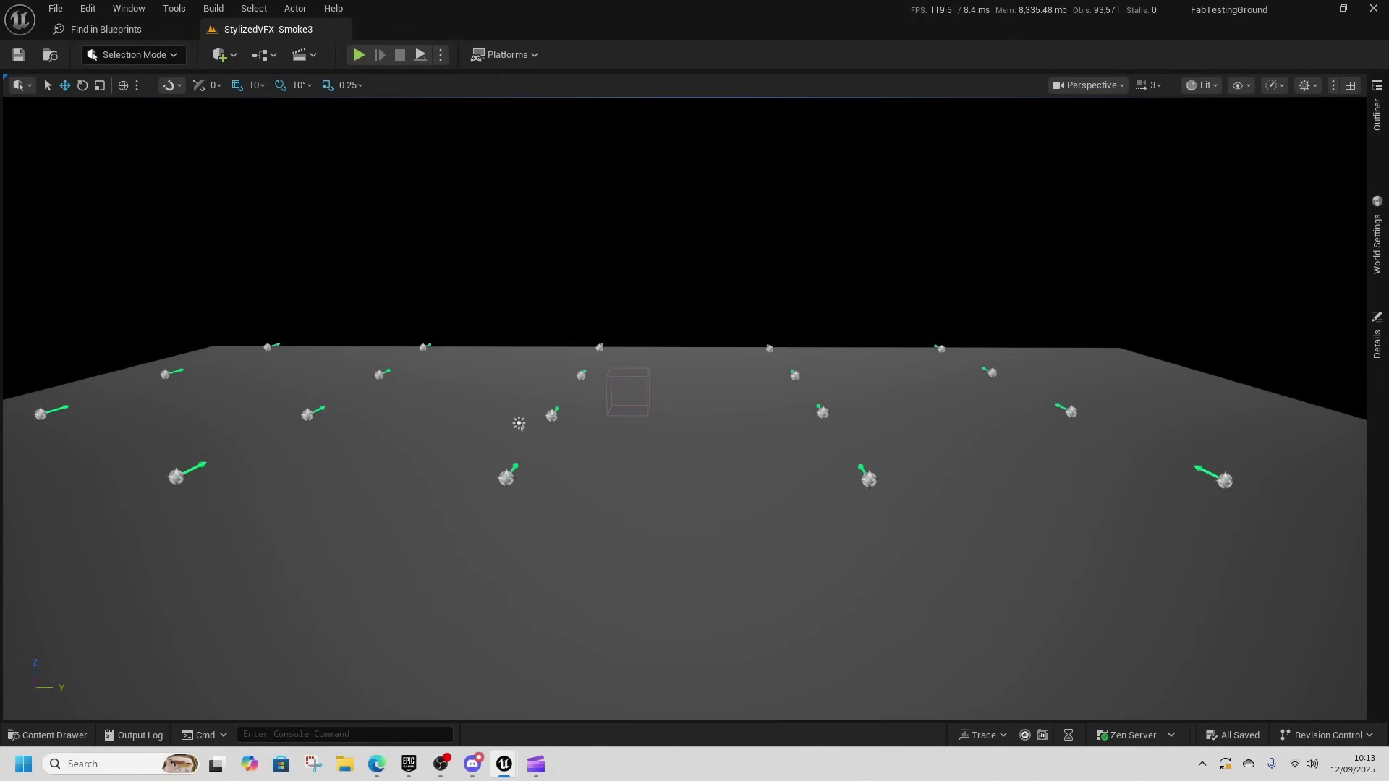
Check the stylized smoke packs on the VRhinoFX Fab page in the browser and return to Unreal Engine
{"action": "mouse_move", "coordinate": [382, 768]}
{"action": "left_click", "coordinate": [297, 684]}
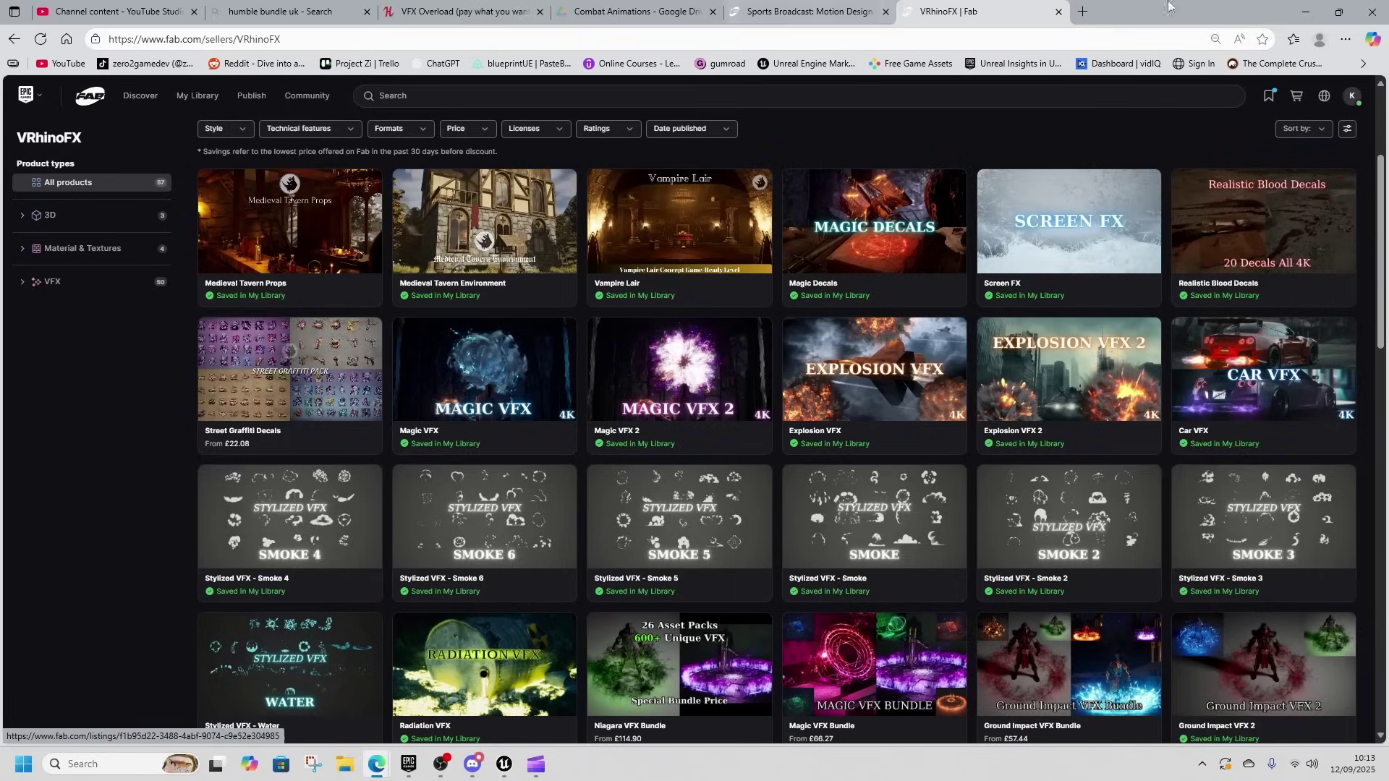
{"action": "left_click", "coordinate": [1306, 17]}
Open the VampireLairDemo level from the VampireLair Levels folder in the project content
{"action": "key", "text": "ctrl+space"}
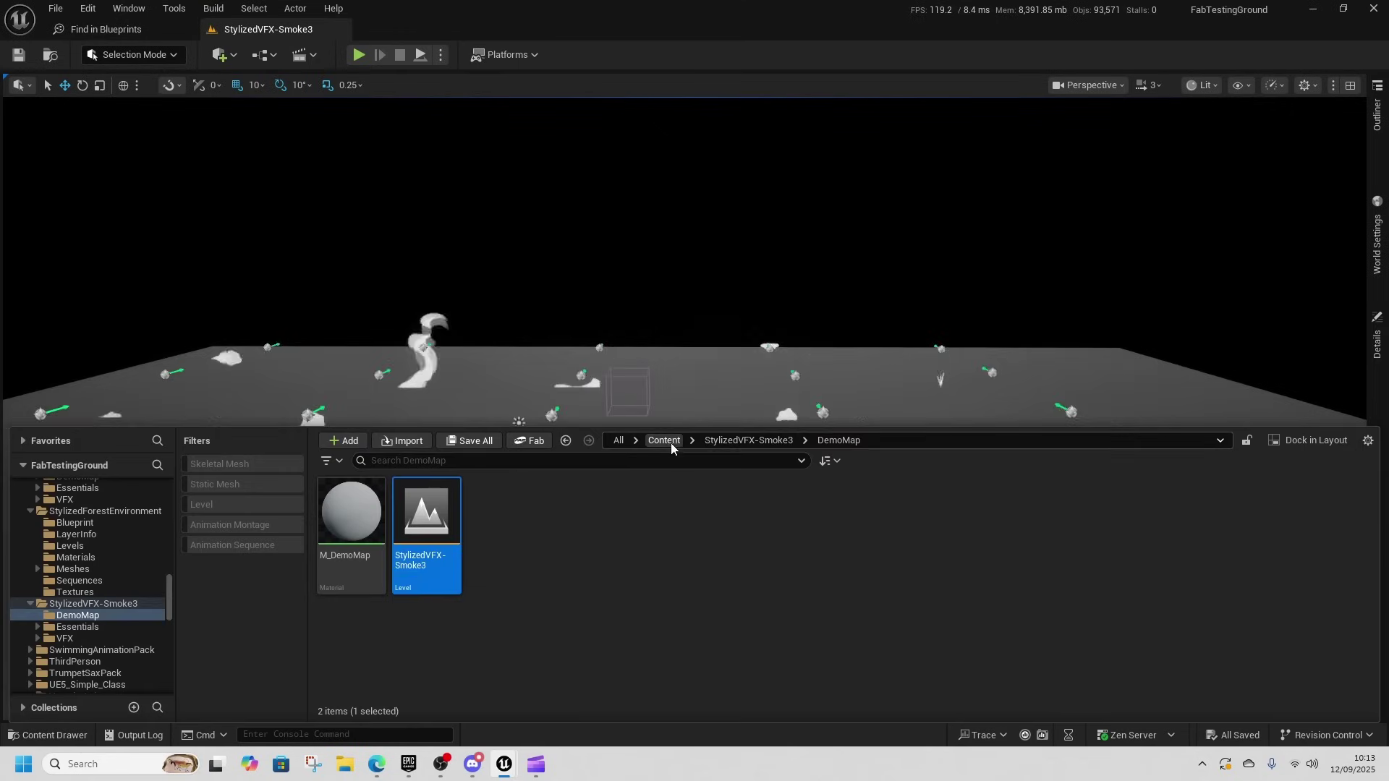
{"action": "left_click", "coordinate": [664, 441]}
{"action": "scroll", "coordinate": [849, 624], "scroll_direction": "down", "scroll_amount": 4}
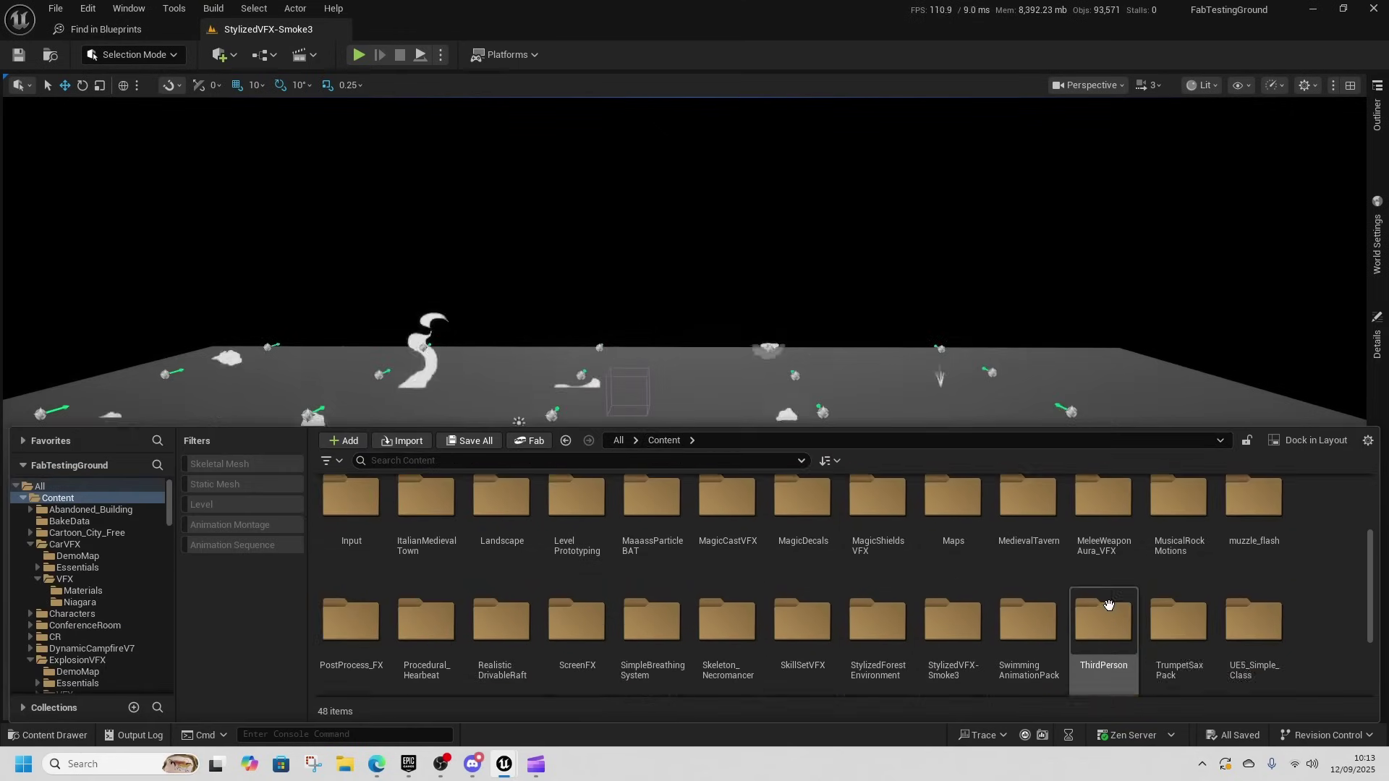
{"action": "scroll", "coordinate": [1139, 663], "scroll_direction": "down", "scroll_amount": 3}
{"action": "double_click", "coordinate": [355, 640]}
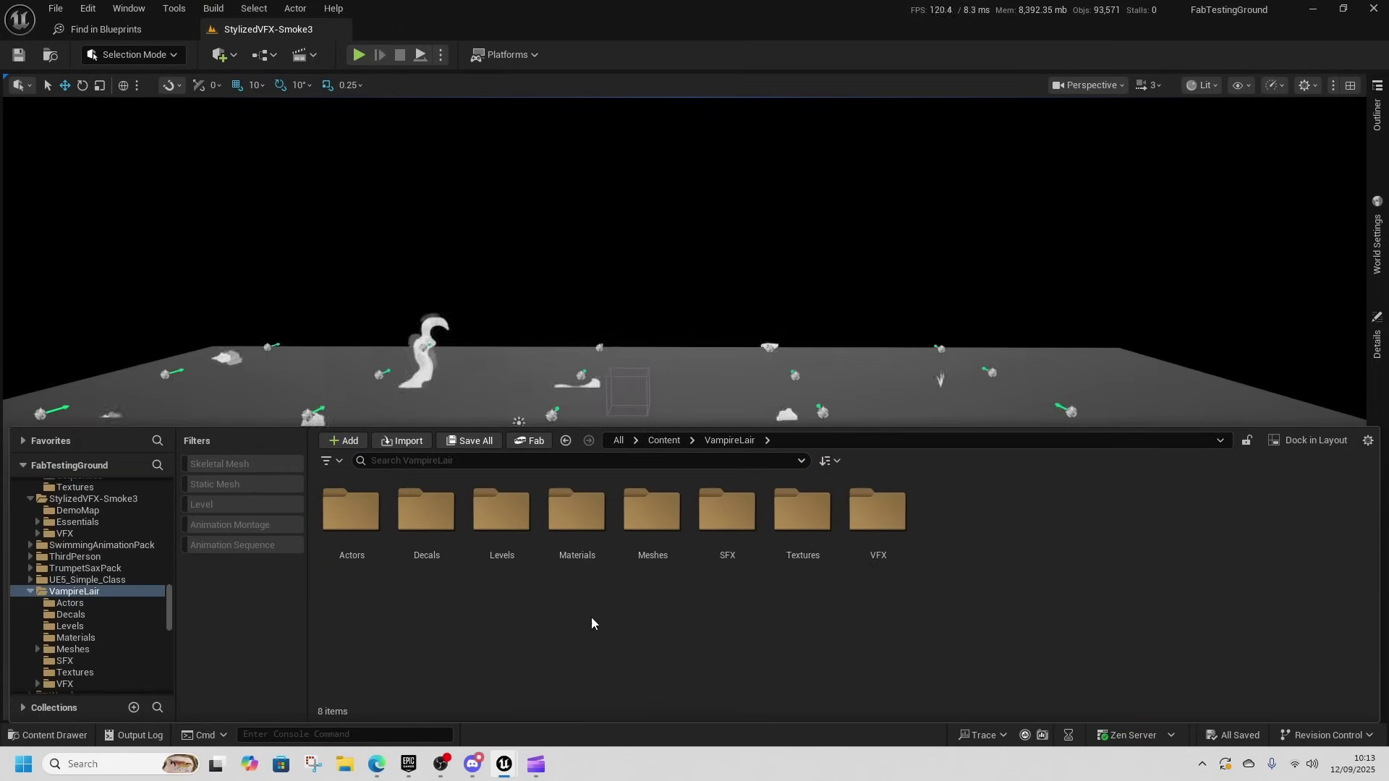
{"action": "double_click", "coordinate": [493, 566]}
{"action": "double_click", "coordinate": [493, 567]}
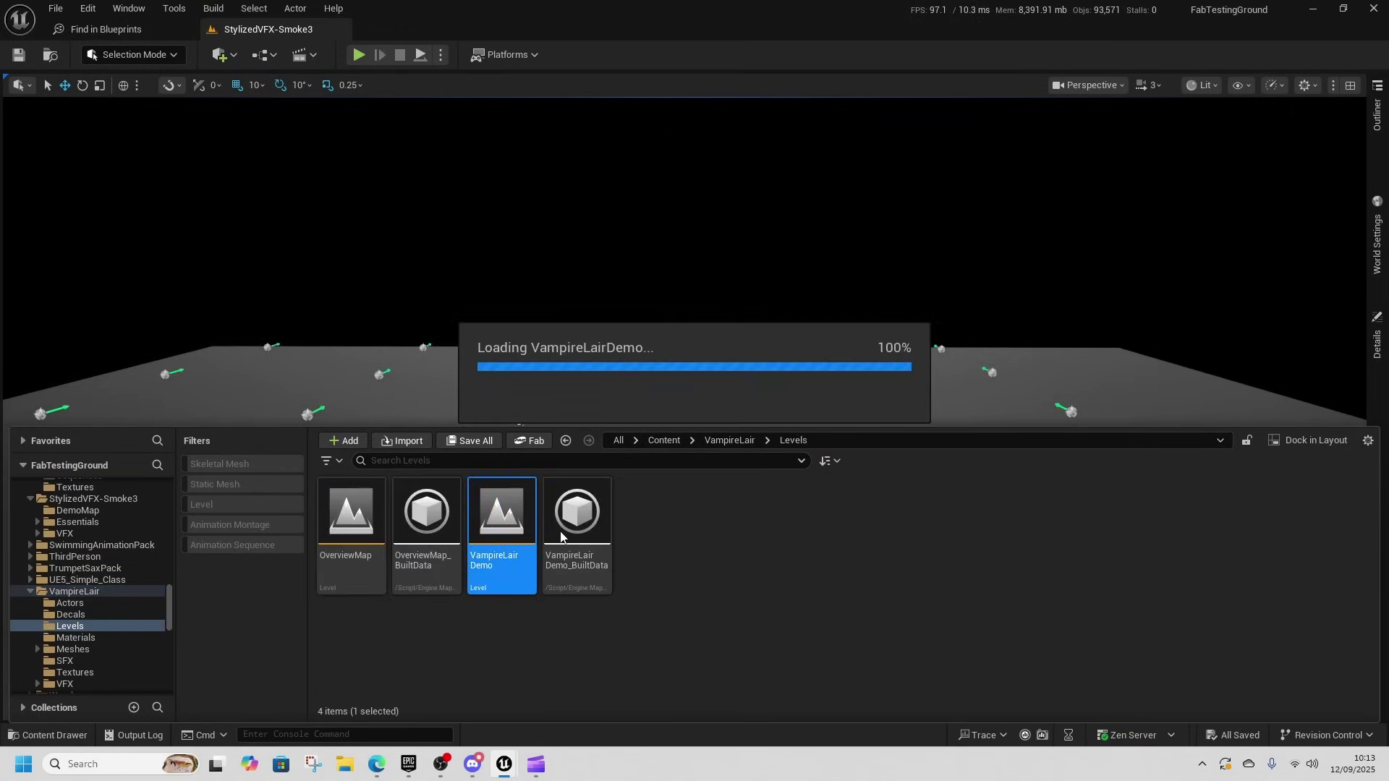
Look around the environment of the VampireLairDemo level
{"action": "right_click_drag", "start_coordinate": [700, 349], "coordinate": [712, 394]}
{"action": "right_click", "coordinate": [701, 349]}
{"action": "left_click", "coordinate": [580, 440]}
{"action": "right_click_drag", "start_coordinate": [579, 439], "coordinate": [519, 470]}
Open the VampireLair OverviewMap level and look over its modular assets with more viewport space
{"action": "key", "text": "ctrl+space"}
{"action": "left_click", "coordinate": [339, 559]}
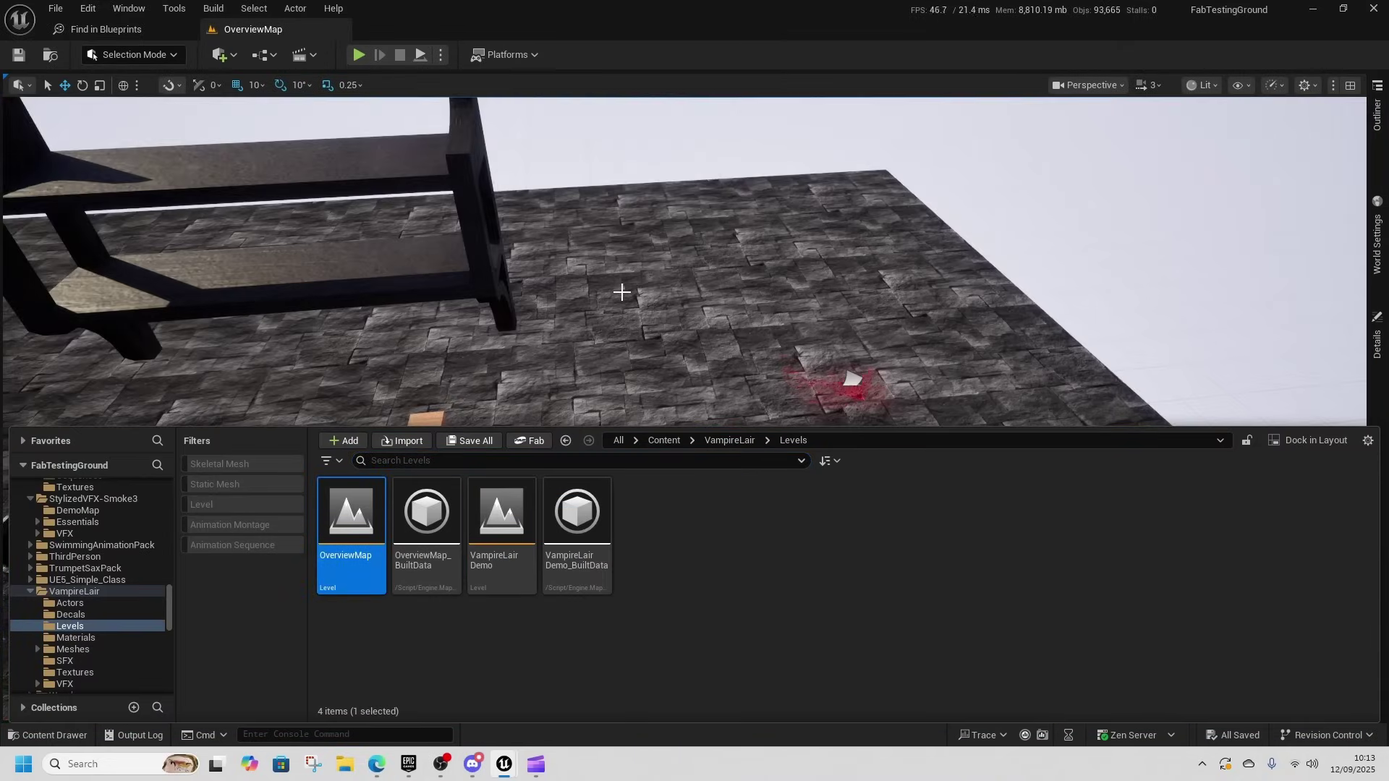
{"action": "right_click_drag", "start_coordinate": [620, 295], "coordinate": [376, 279]}
{"action": "right_click_drag", "start_coordinate": [763, 382], "coordinate": [764, 382]}
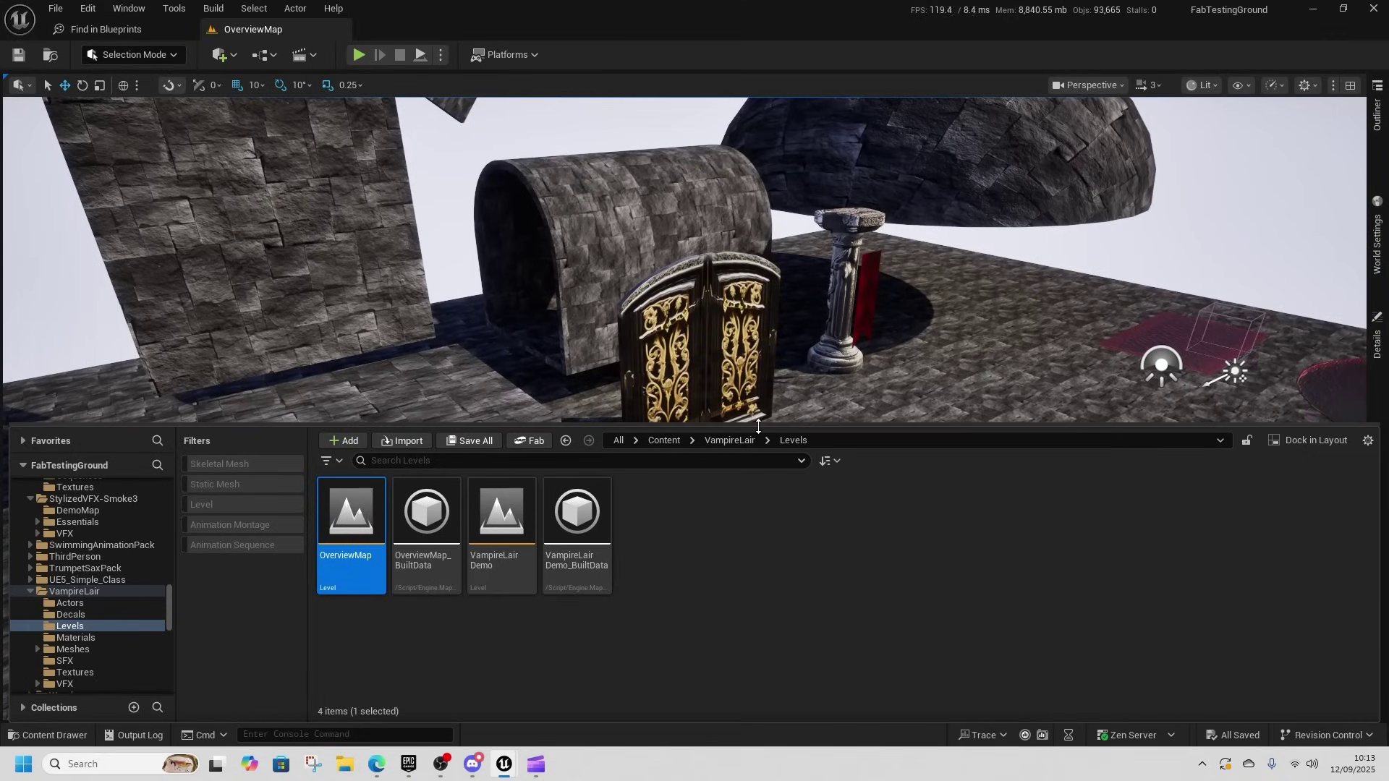
{"action": "left_click_drag", "start_coordinate": [758, 426], "coordinate": [727, 657]}
{"action": "right_click_drag", "start_coordinate": [726, 478], "coordinate": [600, 420]}
{"action": "right_click_drag", "start_coordinate": [396, 450], "coordinate": [396, 450]}
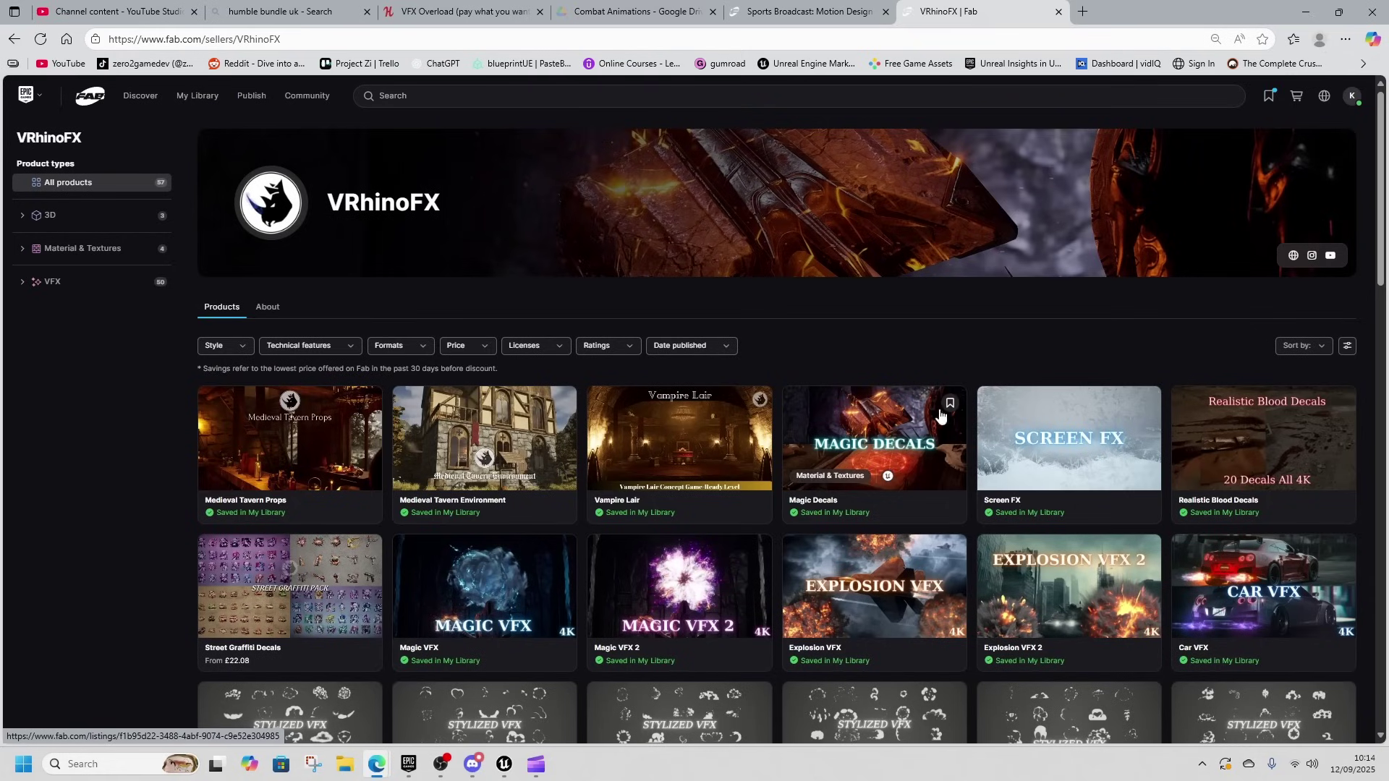
Browse the full VRhinoFX product list on Fab, reviewing which packs are saved in the library
{"action": "scroll", "coordinate": [937, 417], "scroll_direction": "down", "scroll_amount": 5}
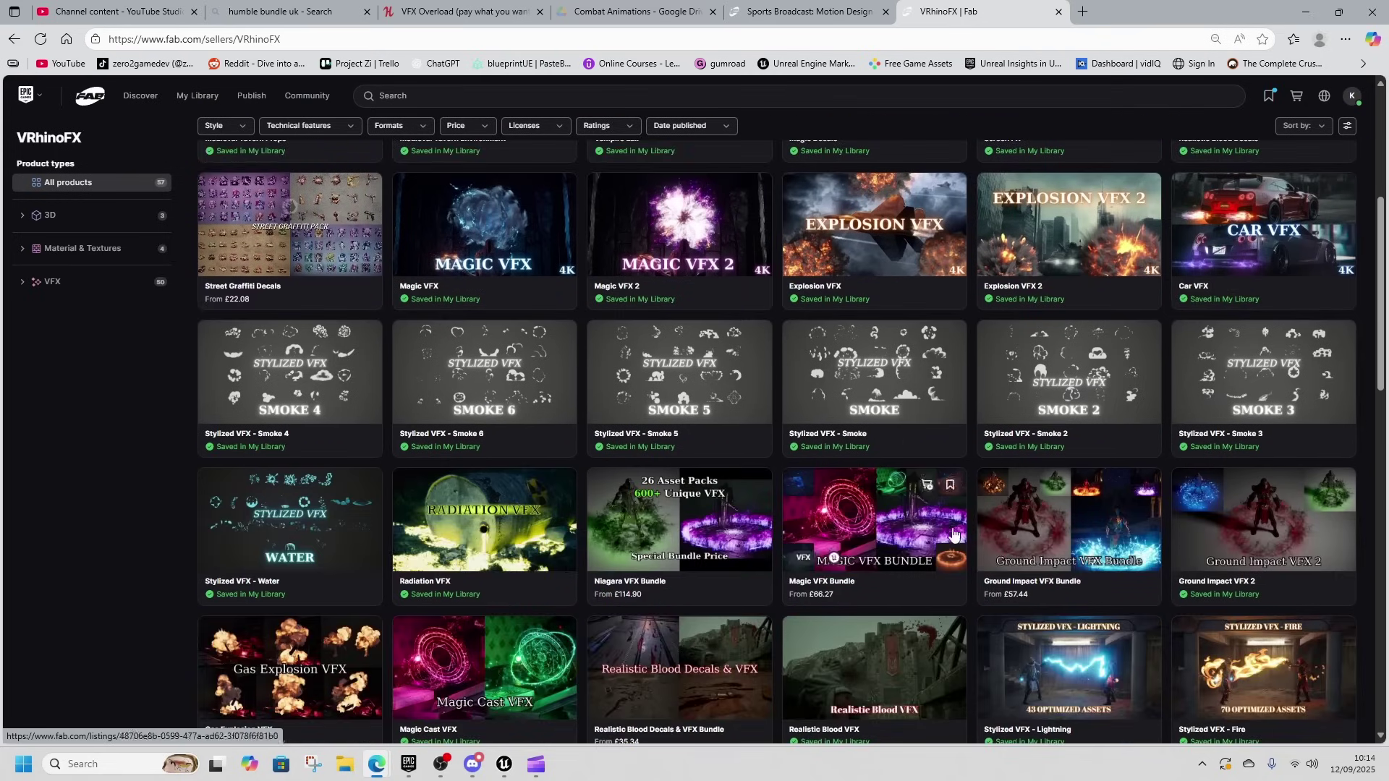
{"action": "scroll", "coordinate": [979, 499], "scroll_direction": "down", "scroll_amount": 3}
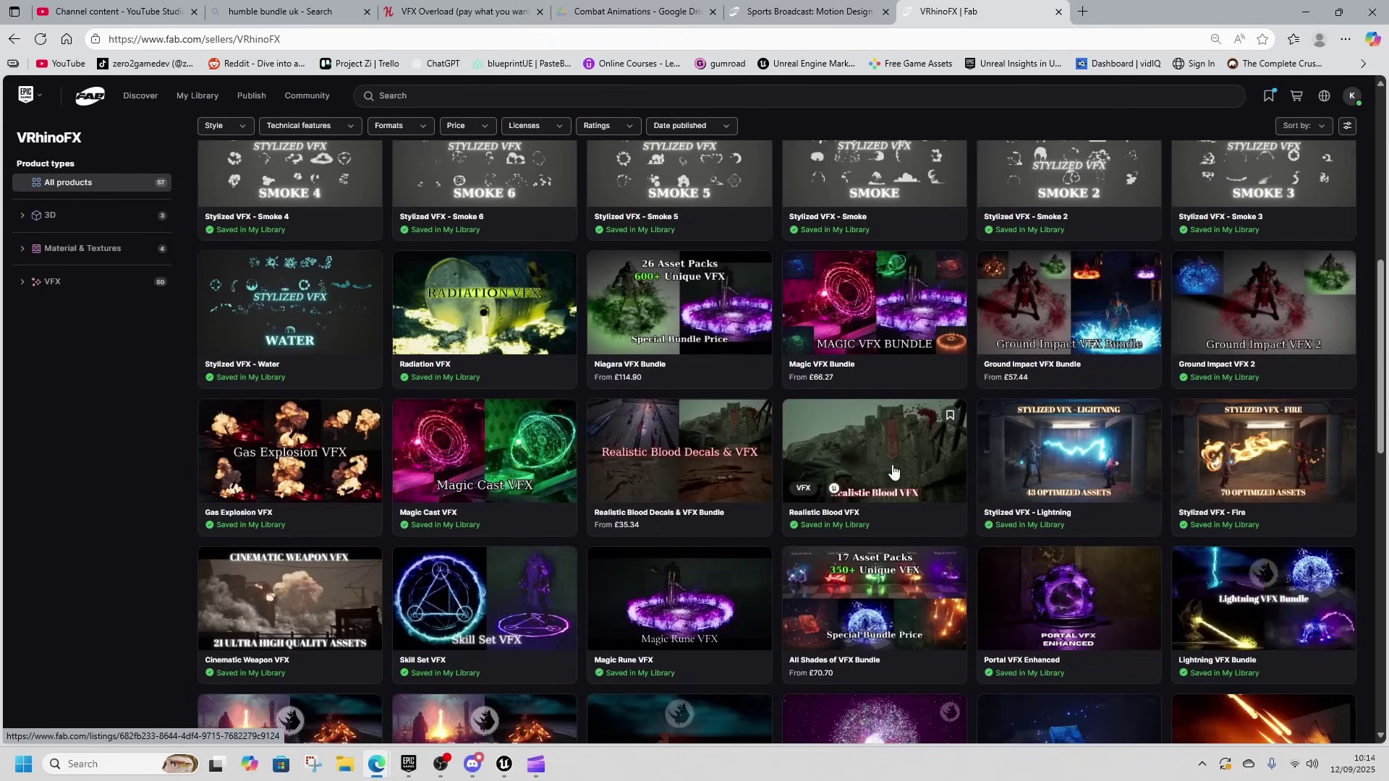
{"action": "scroll", "coordinate": [810, 478], "scroll_direction": "down", "scroll_amount": 8}
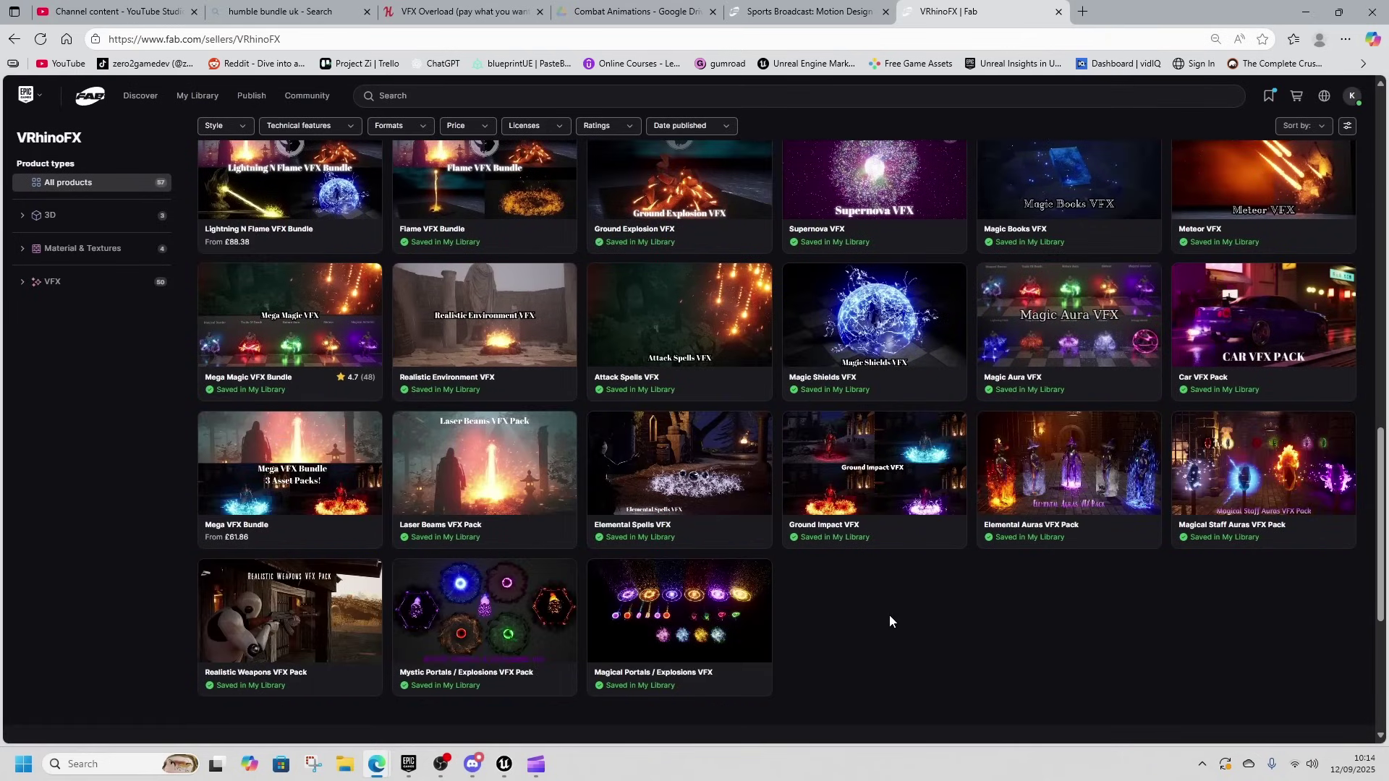
{"action": "scroll", "coordinate": [796, 579], "scroll_direction": "up", "scroll_amount": 5}
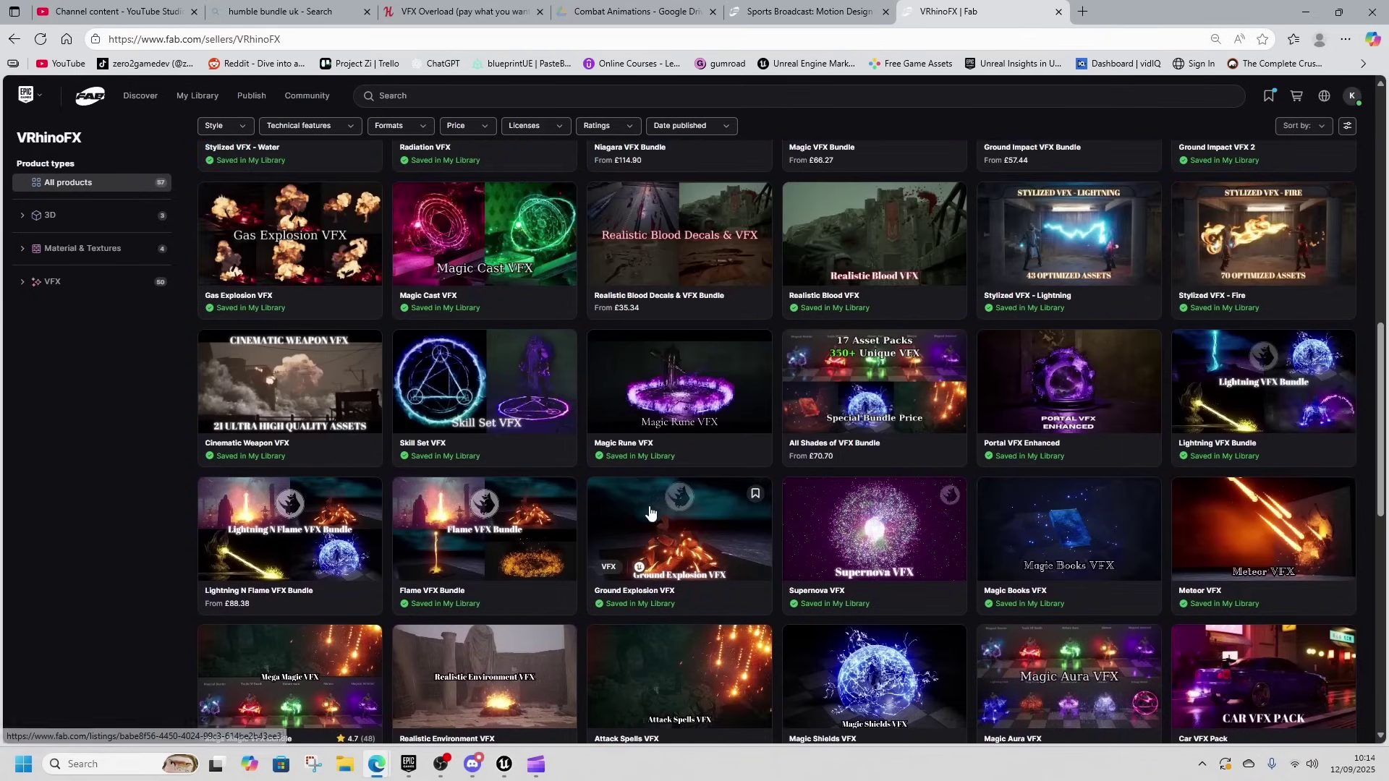
{"action": "scroll", "coordinate": [652, 513], "scroll_direction": "up", "scroll_amount": 2}
{"action": "scroll", "coordinate": [528, 553], "scroll_direction": "down", "scroll_amount": 2}
{"action": "scroll", "coordinate": [941, 564], "scroll_direction": "down", "scroll_amount": 5}
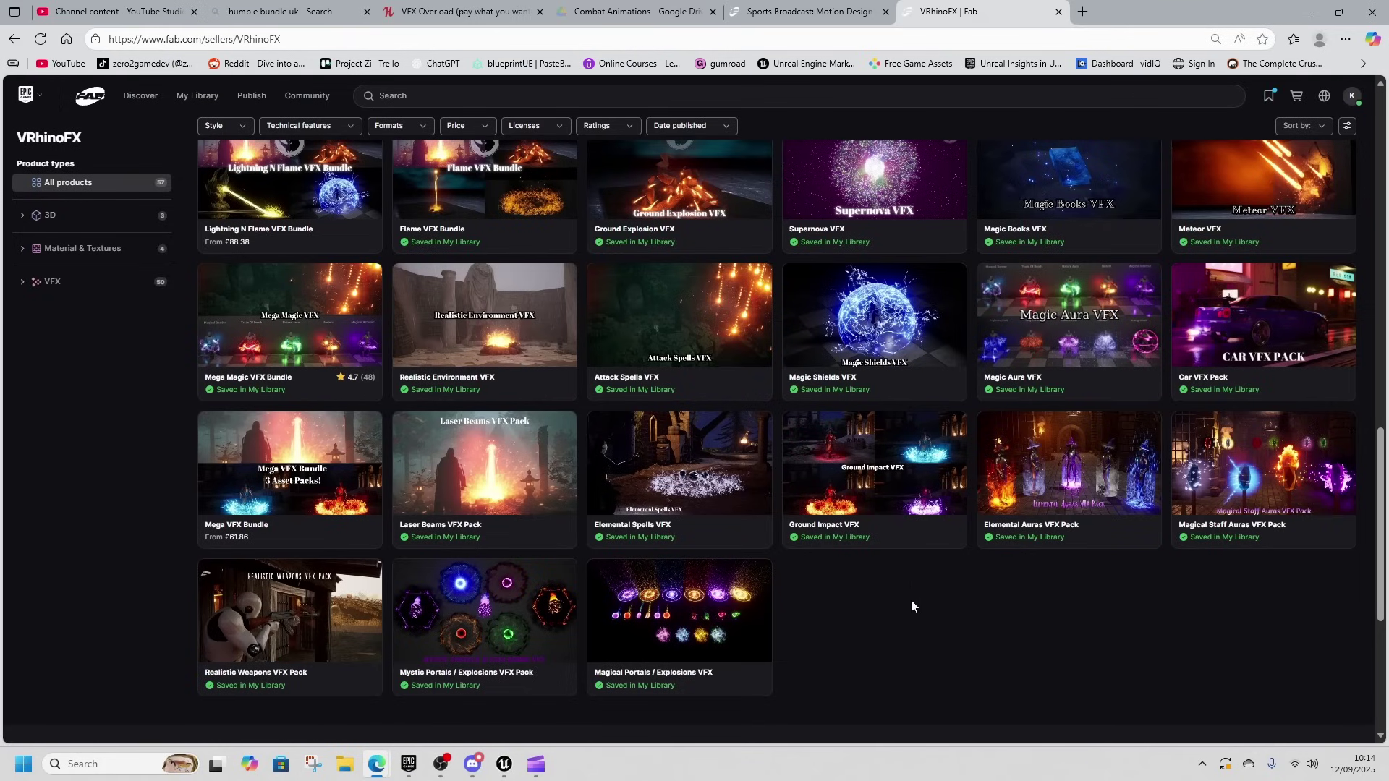
{"action": "scroll", "coordinate": [910, 601], "scroll_direction": "up", "scroll_amount": 10}
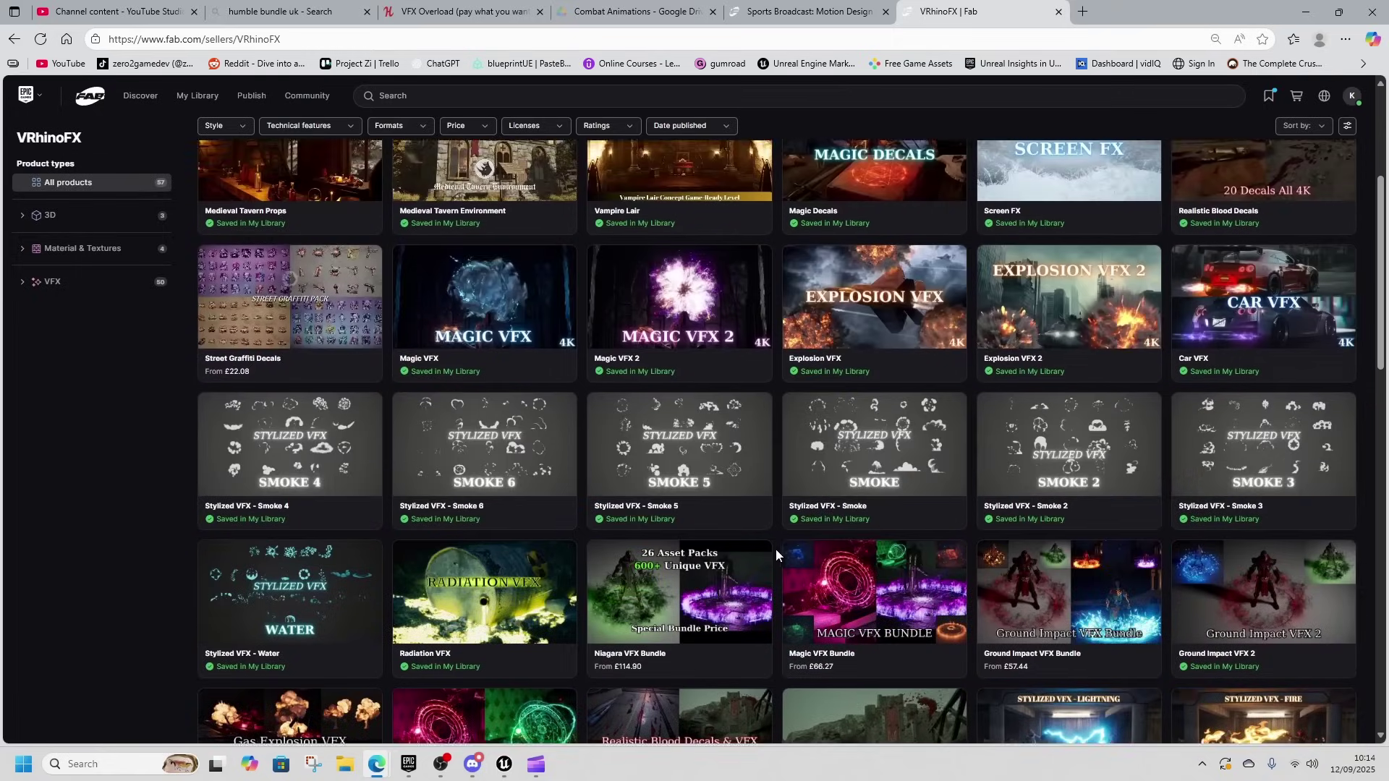
{"action": "scroll", "coordinate": [775, 549], "scroll_direction": "up", "scroll_amount": 4}
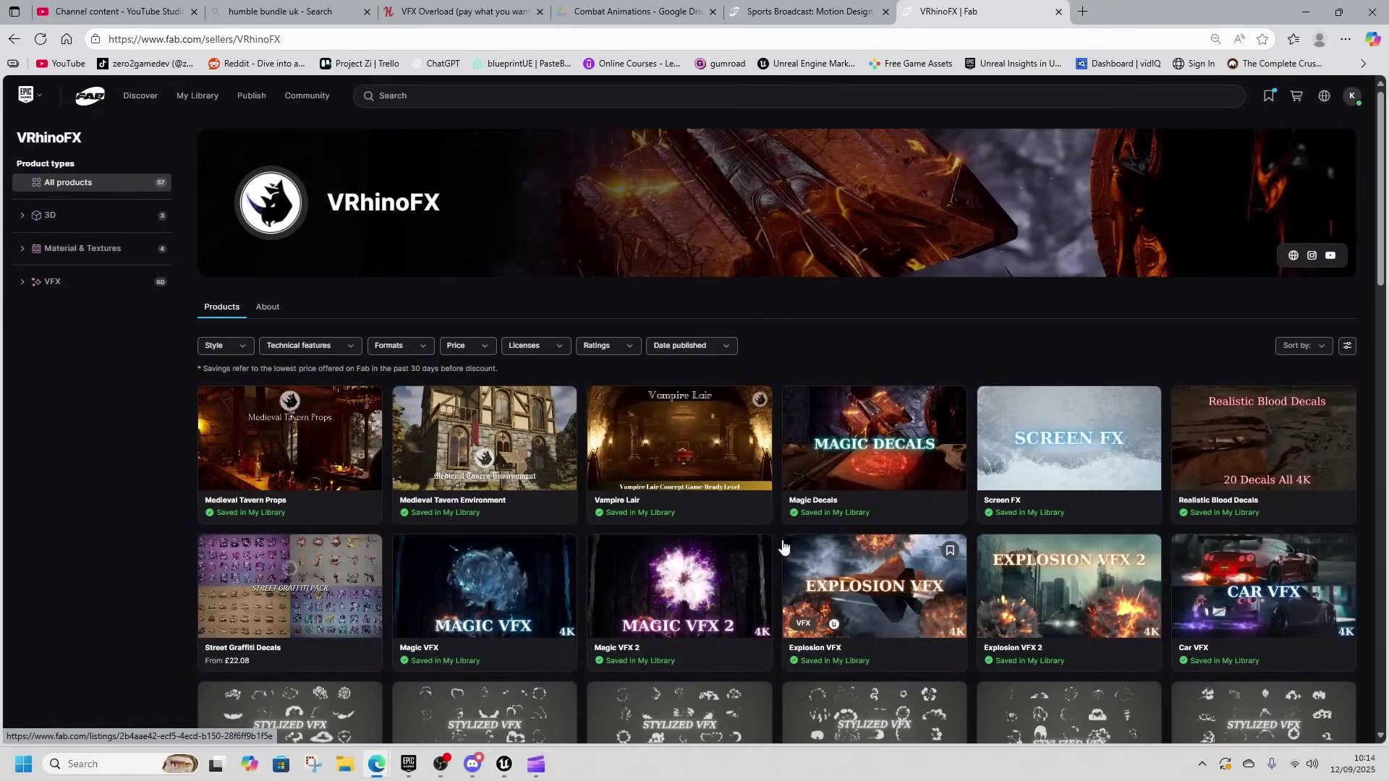
Switch to the VFX Overload bundle page on Humble Bundle and go through its included packs
{"action": "left_click", "coordinate": [499, 16]}
{"action": "scroll", "coordinate": [817, 502], "scroll_direction": "down", "scroll_amount": 5}
{"action": "scroll", "coordinate": [826, 486], "scroll_direction": "down", "scroll_amount": 2}
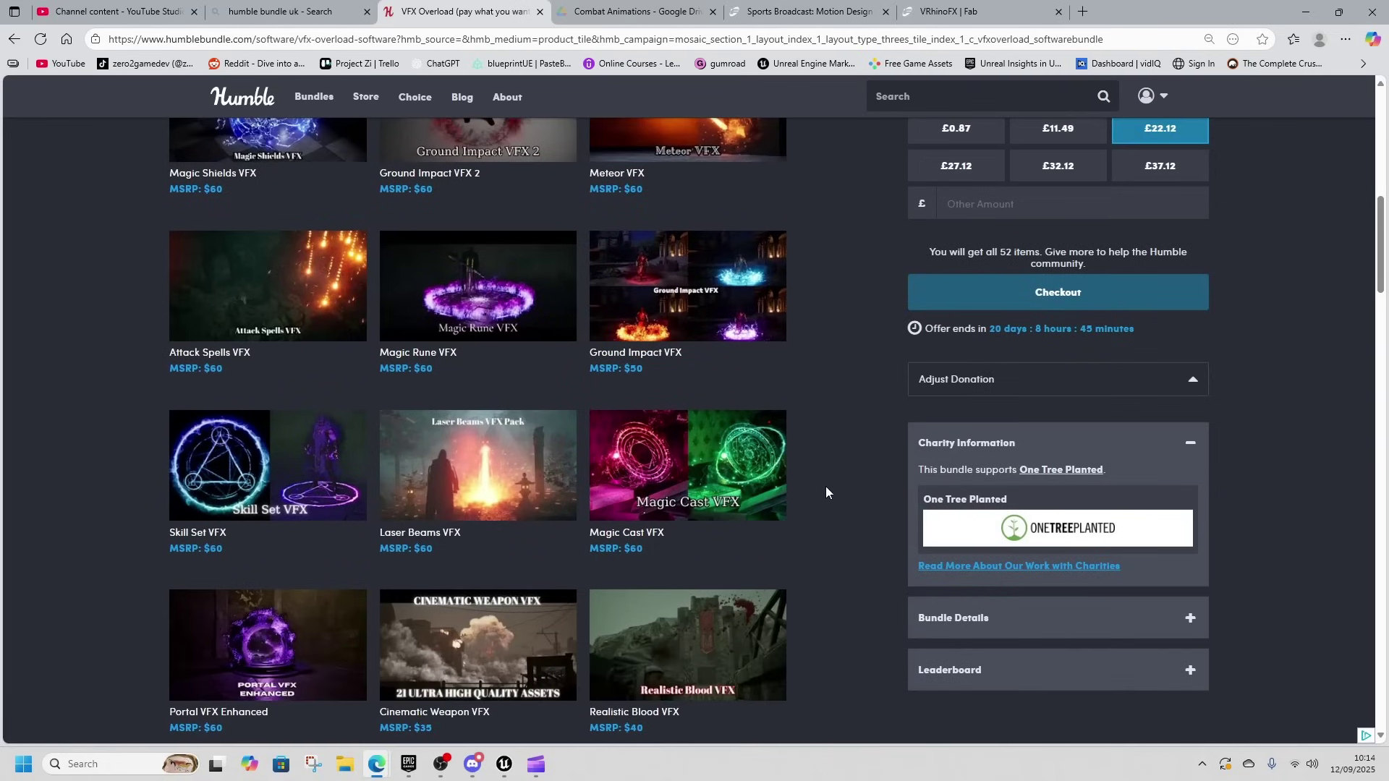
{"action": "scroll", "coordinate": [826, 493], "scroll_direction": "down", "scroll_amount": 2}
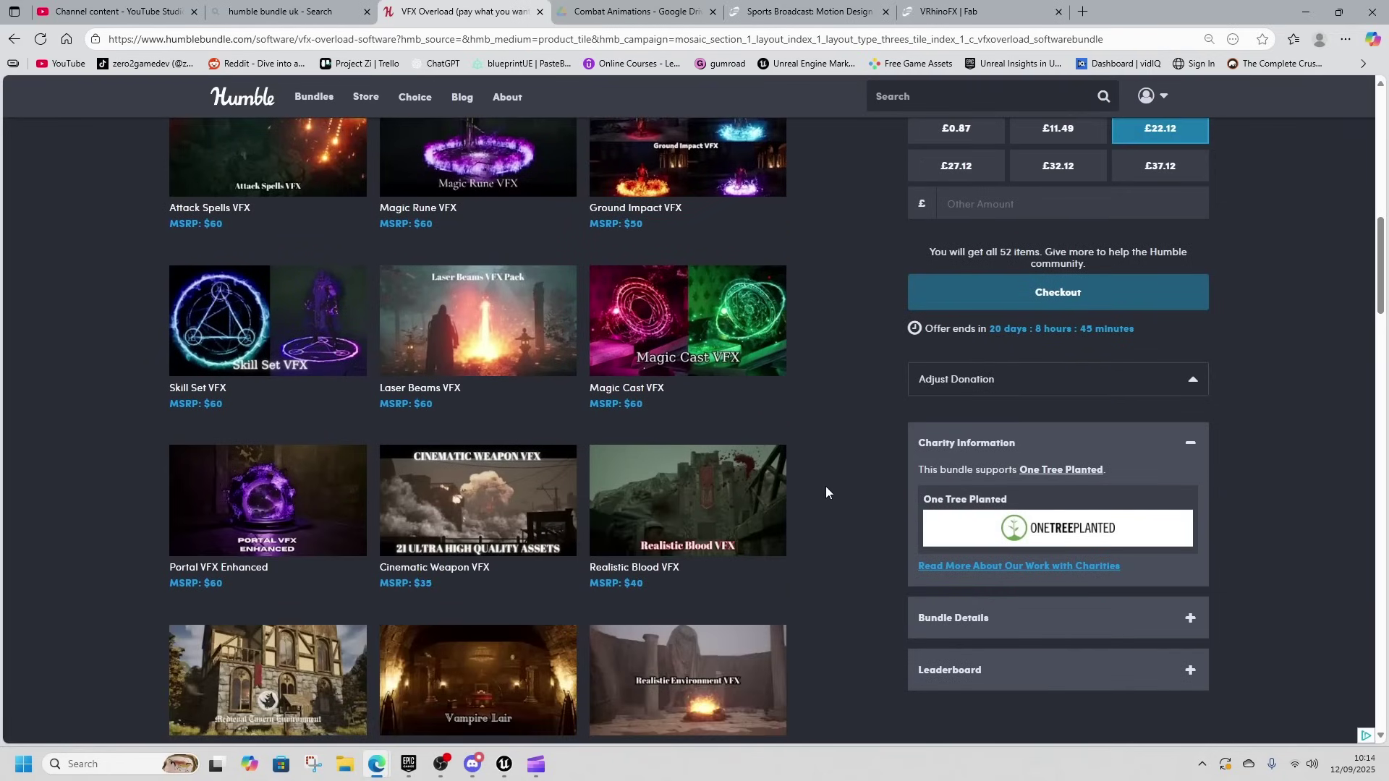
{"action": "scroll", "coordinate": [832, 521], "scroll_direction": "down", "scroll_amount": 3}
{"action": "scroll", "coordinate": [835, 514], "scroll_direction": "up", "scroll_amount": 2}
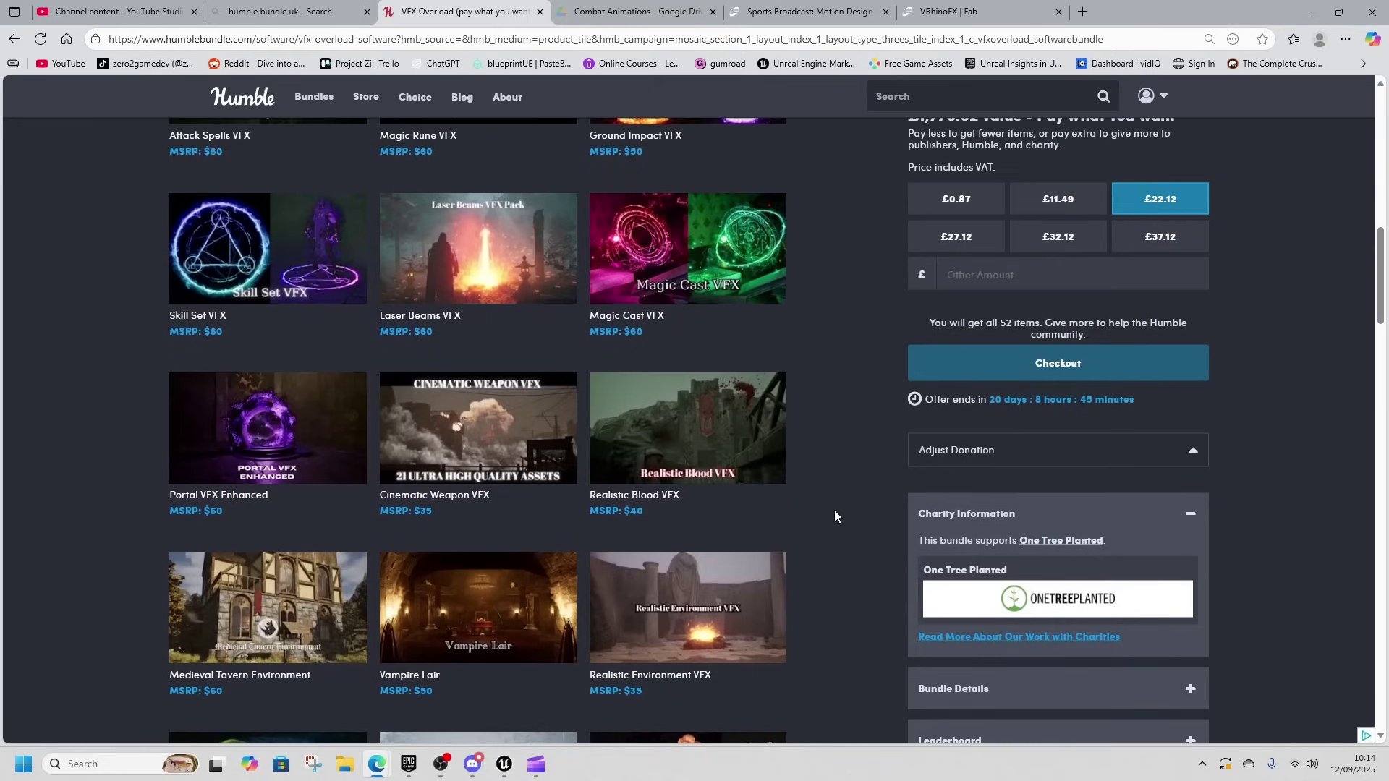
{"action": "scroll", "coordinate": [835, 516], "scroll_direction": "down", "scroll_amount": 4}
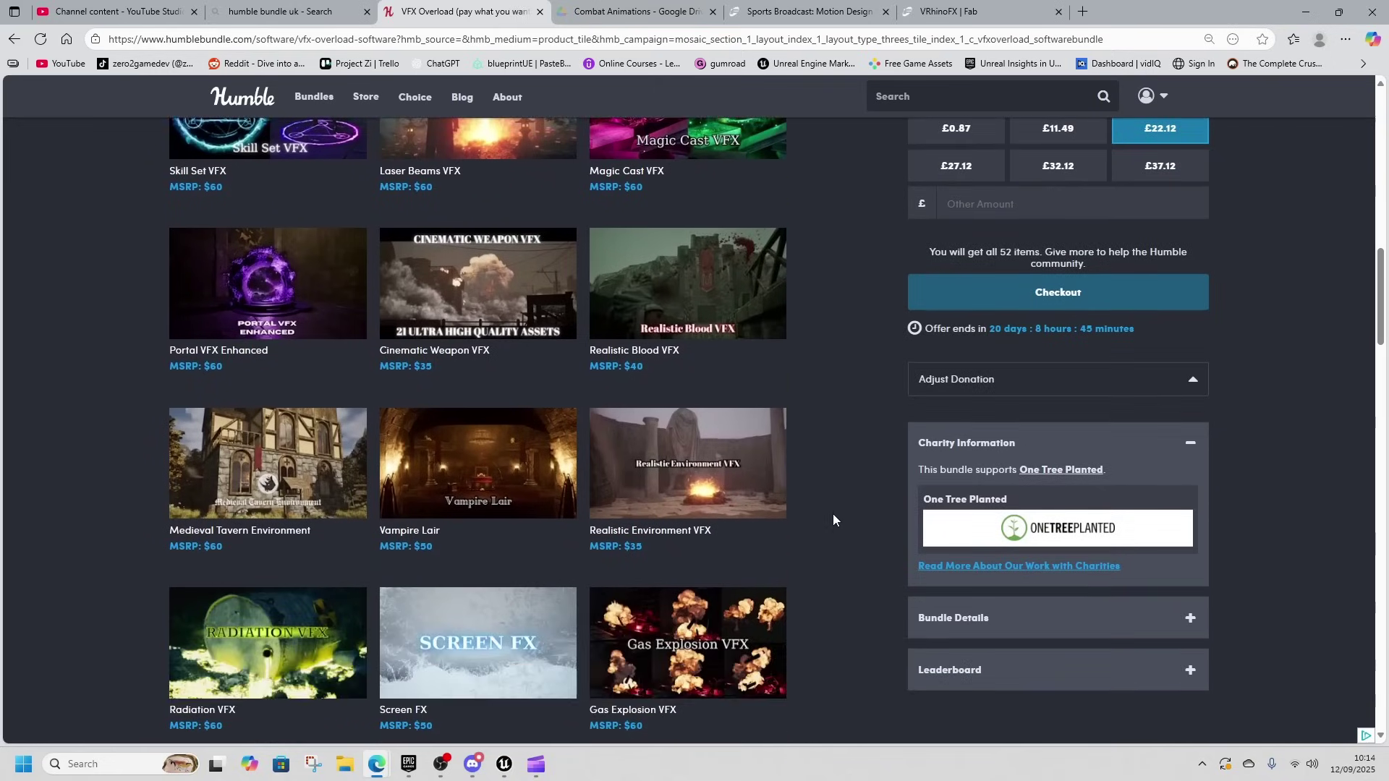
{"action": "scroll", "coordinate": [833, 520], "scroll_direction": "down", "scroll_amount": 8}
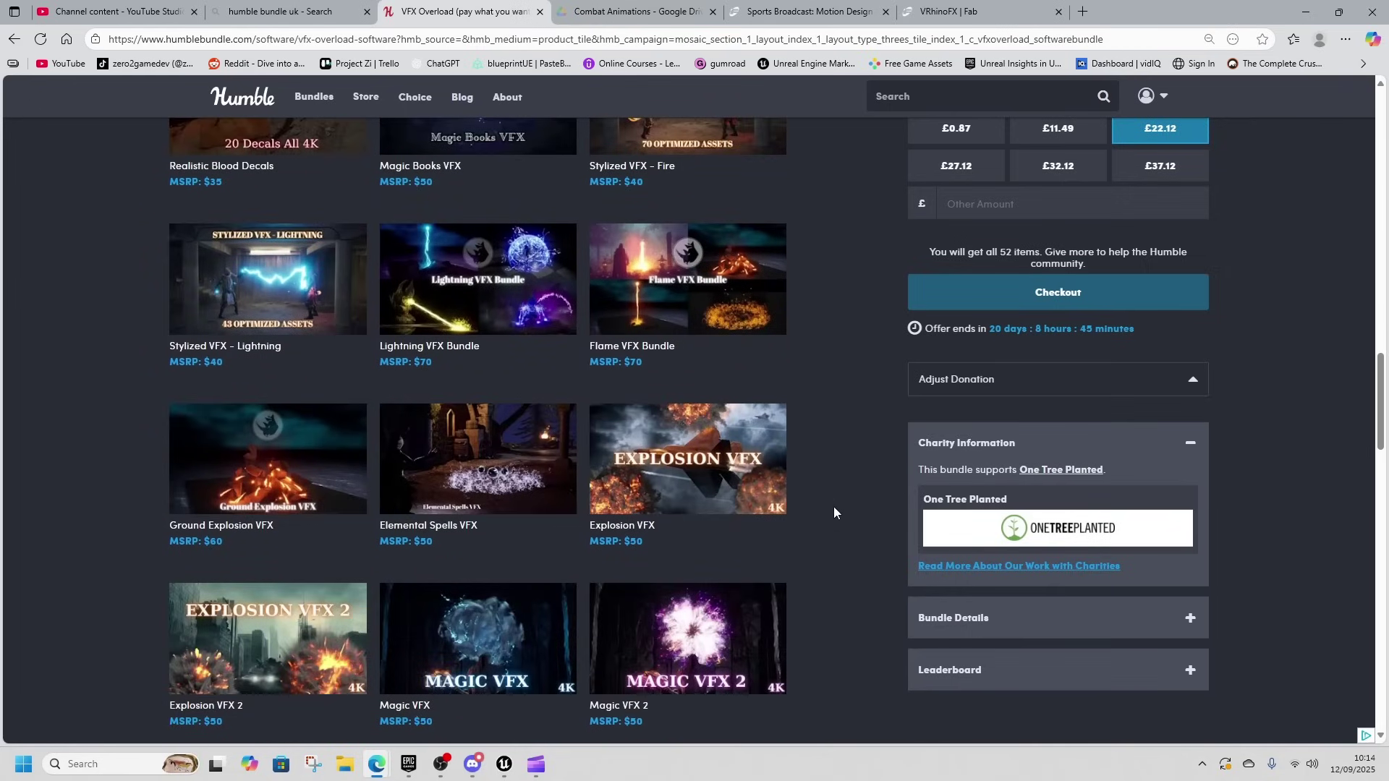
Return through the bundle's item list to the pricing details and bundle filters near its start
{"action": "scroll", "coordinate": [843, 507], "scroll_direction": "up", "scroll_amount": 6}
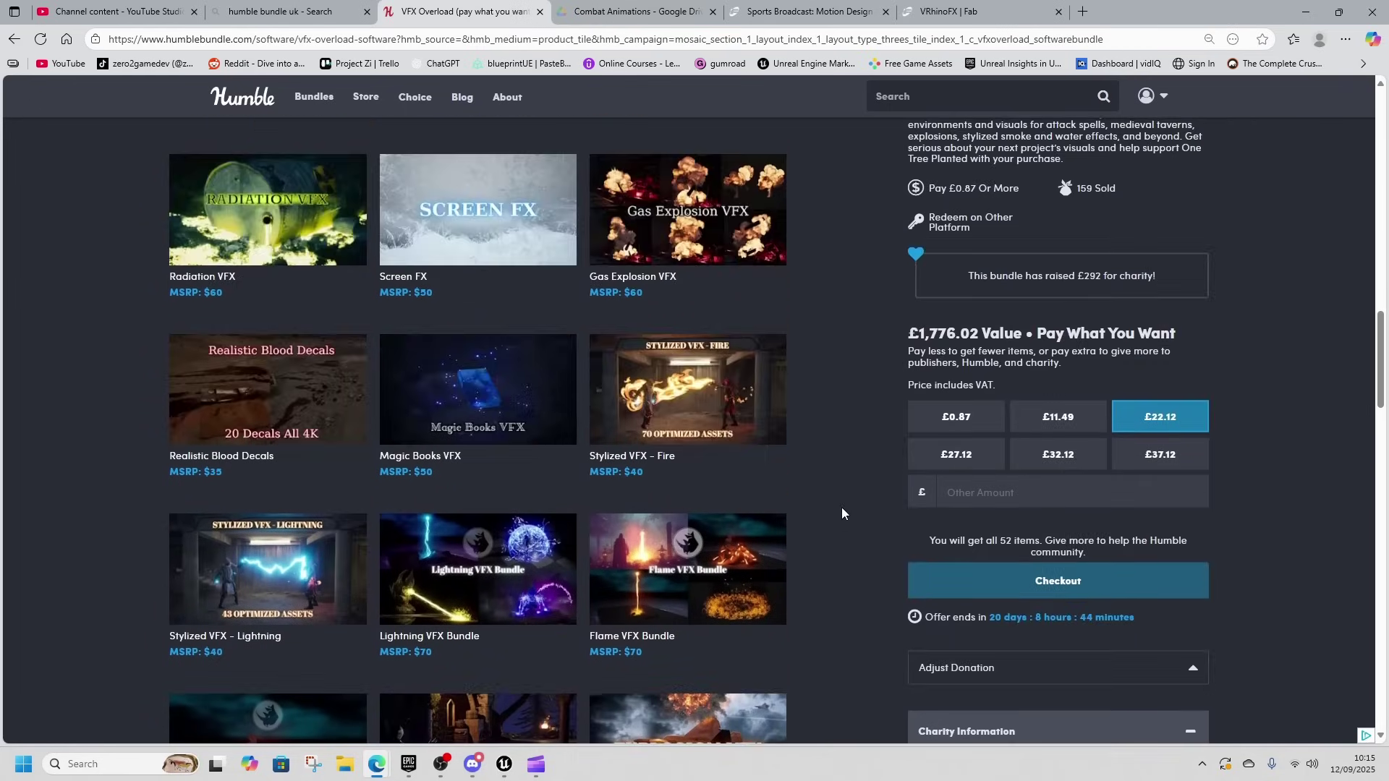
{"action": "scroll", "coordinate": [842, 513], "scroll_direction": "up", "scroll_amount": 4}
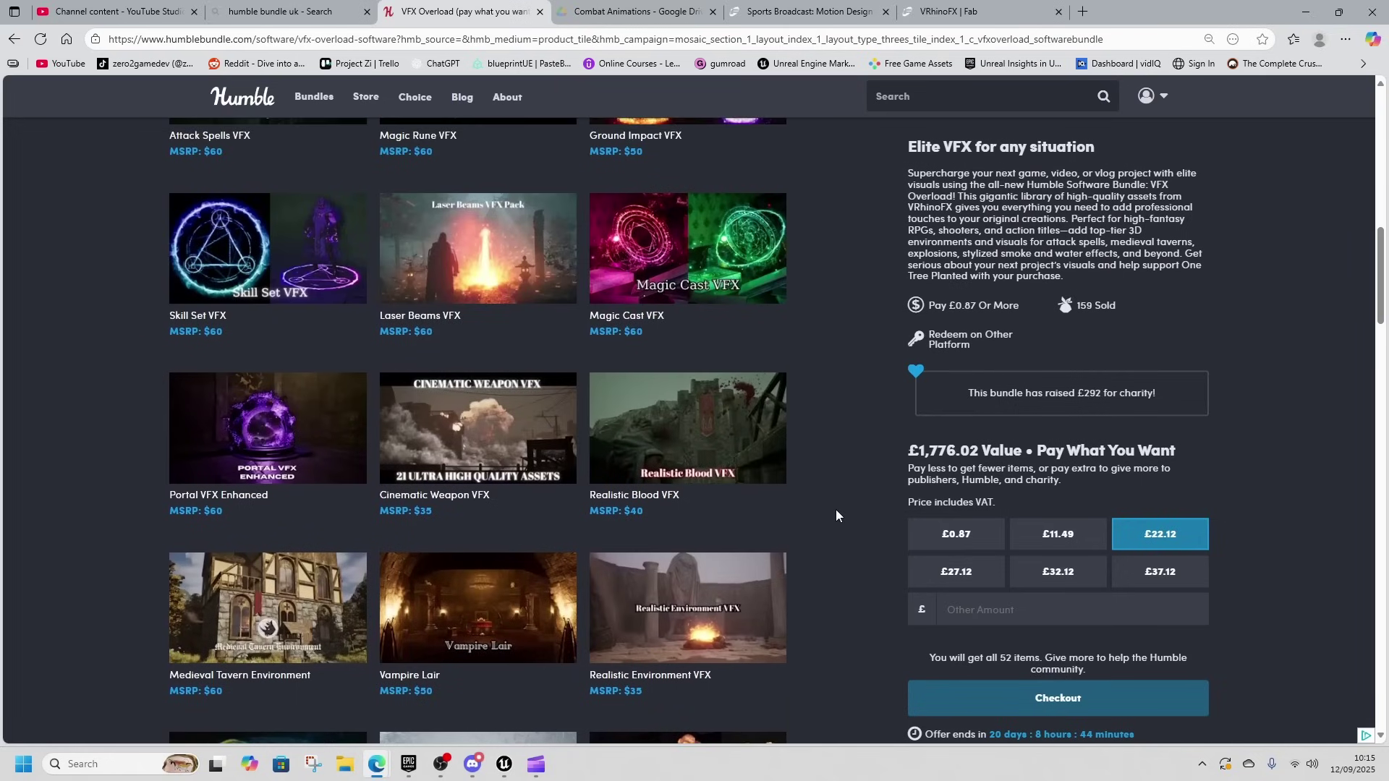
{"action": "scroll", "coordinate": [840, 513], "scroll_direction": "up", "scroll_amount": 2}
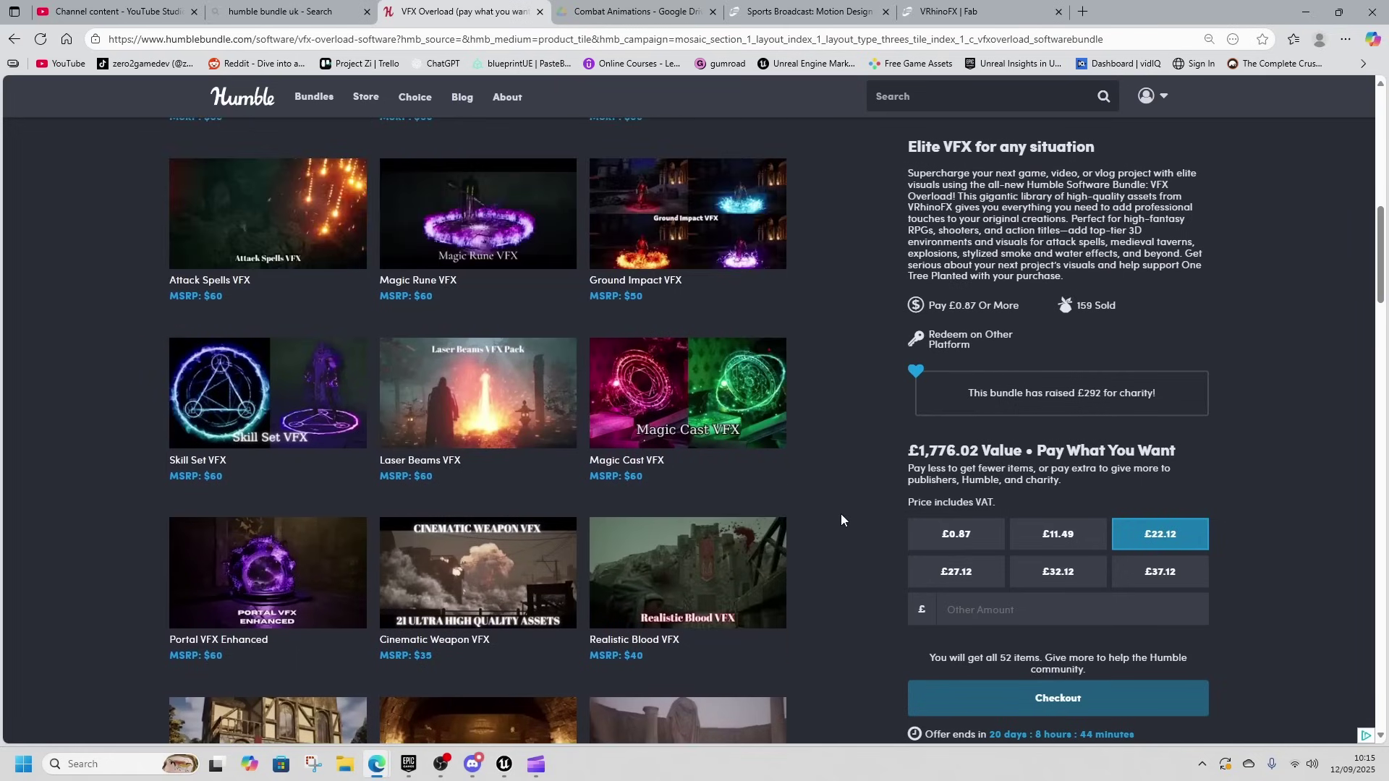
{"action": "scroll", "coordinate": [841, 514], "scroll_direction": "up", "scroll_amount": 5}
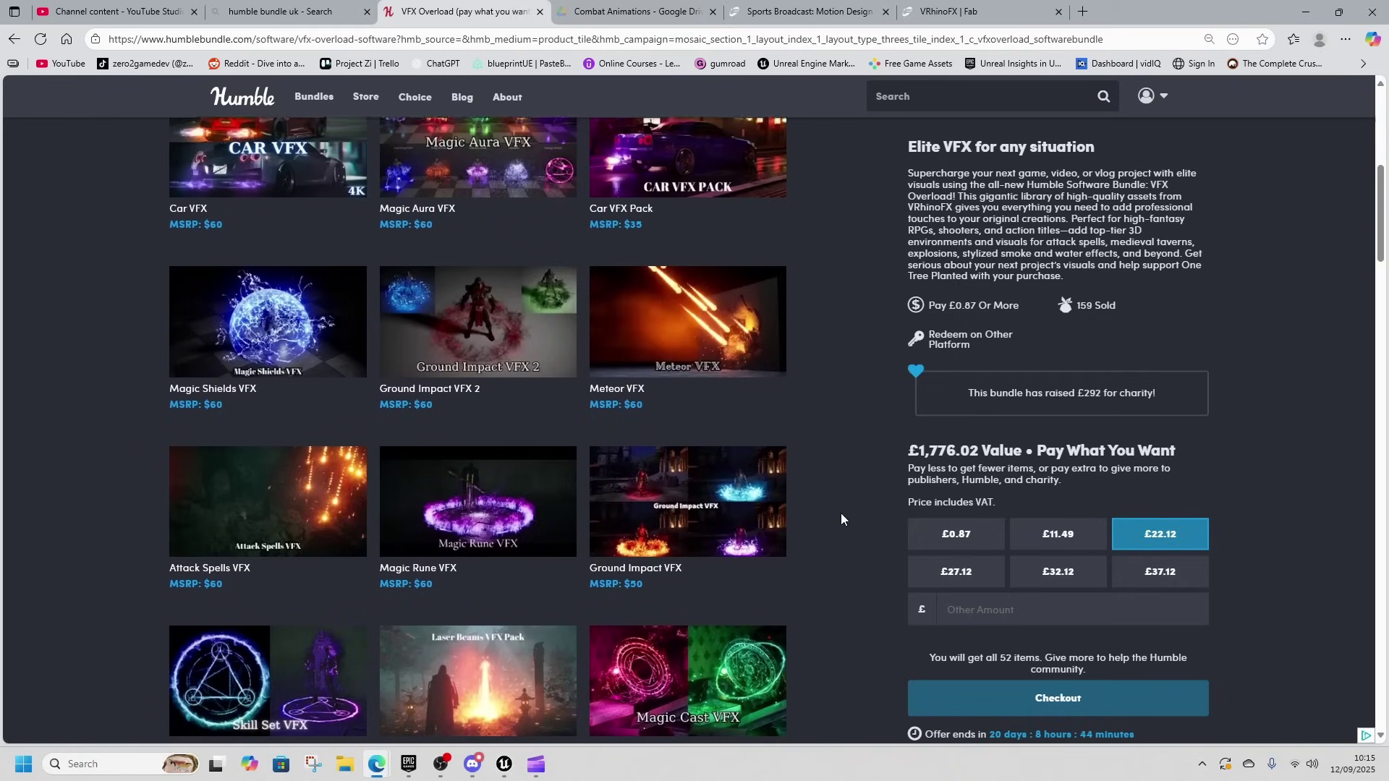
{"action": "scroll", "coordinate": [841, 514], "scroll_direction": "up", "scroll_amount": 3}
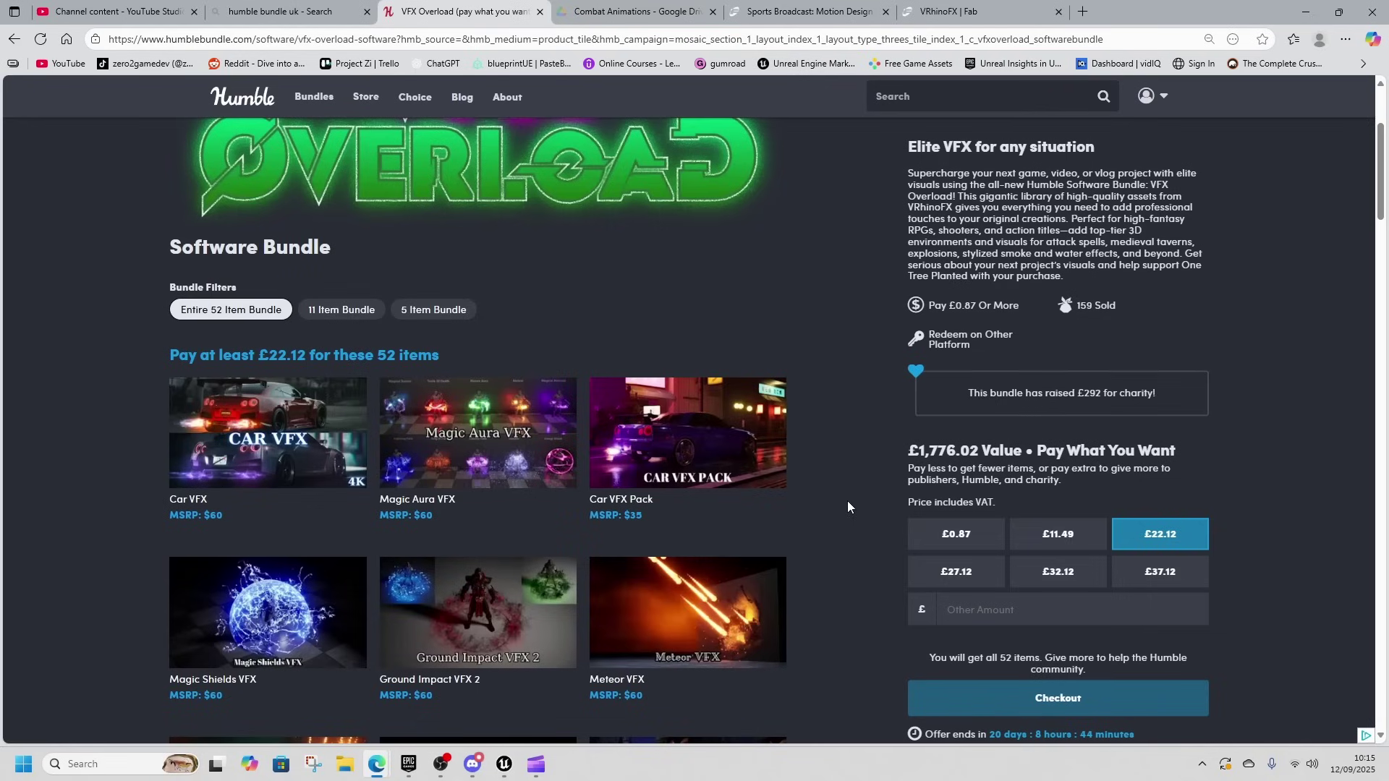
Review the bundle's packs again, from Magic Shields VFX through Gas Explosion VFX to Magic VFX 2
{"action": "scroll", "coordinate": [852, 507], "scroll_direction": "down", "scroll_amount": 5}
{"action": "scroll", "coordinate": [855, 506], "scroll_direction": "down", "scroll_amount": 2}
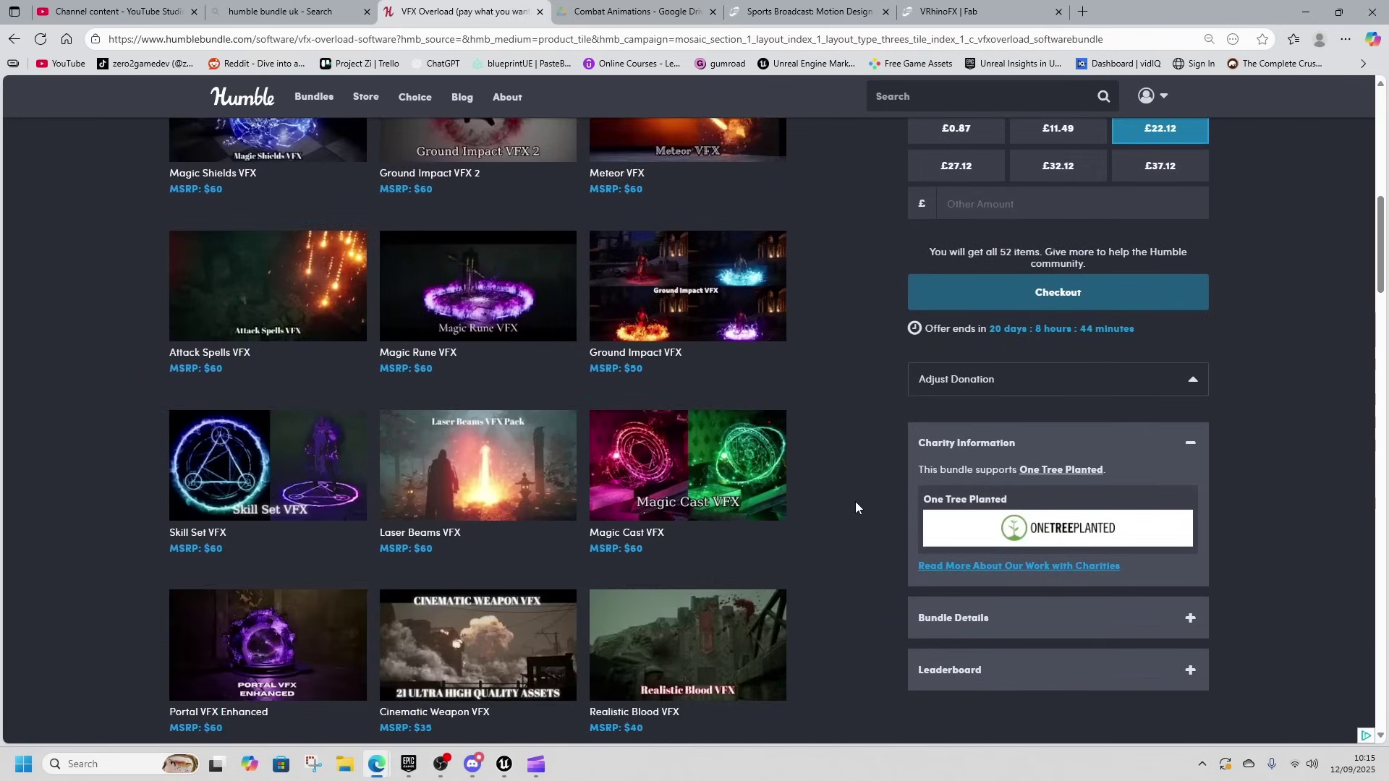
{"action": "scroll", "coordinate": [856, 501], "scroll_direction": "down", "scroll_amount": 3}
{"action": "scroll", "coordinate": [857, 500], "scroll_direction": "down", "scroll_amount": 2}
{"action": "scroll", "coordinate": [857, 501], "scroll_direction": "down", "scroll_amount": 4}
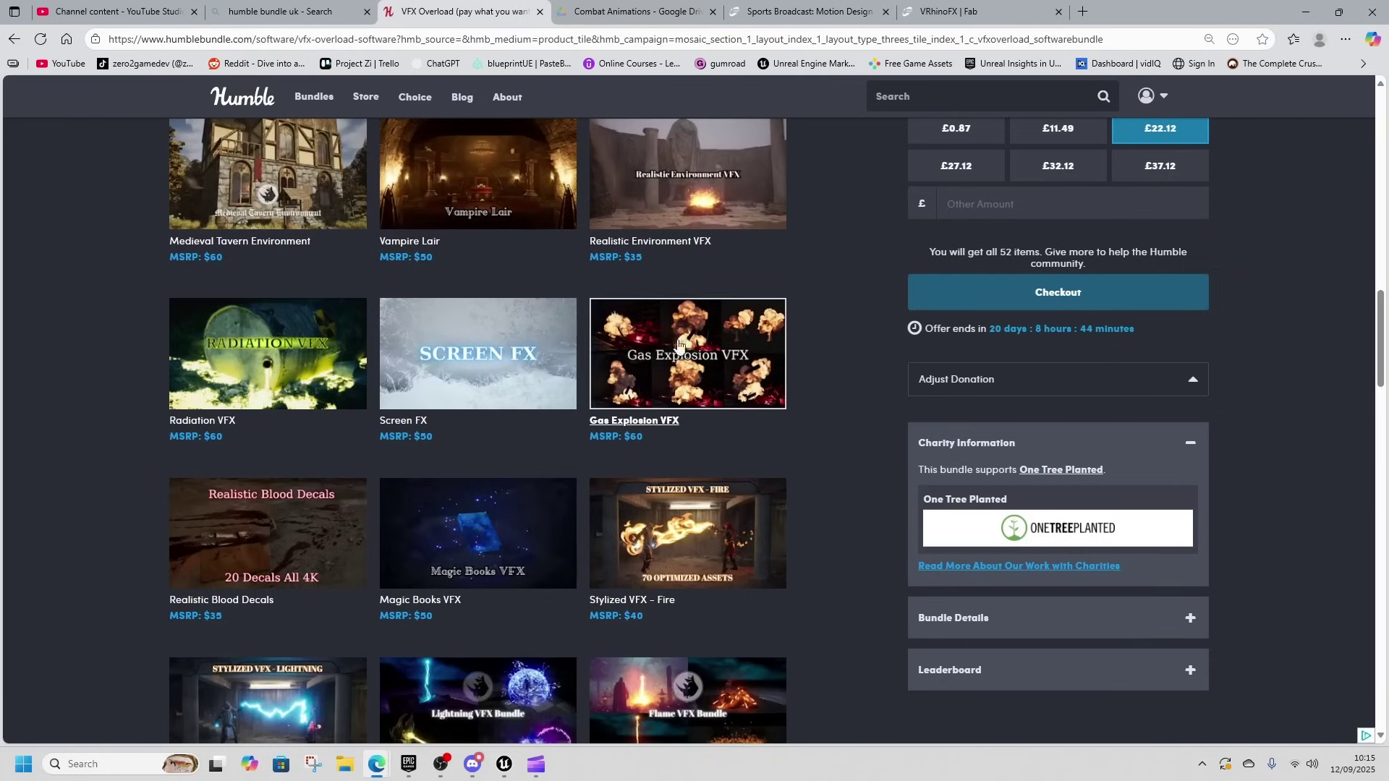
{"action": "scroll", "coordinate": [853, 503], "scroll_direction": "down", "scroll_amount": 7}
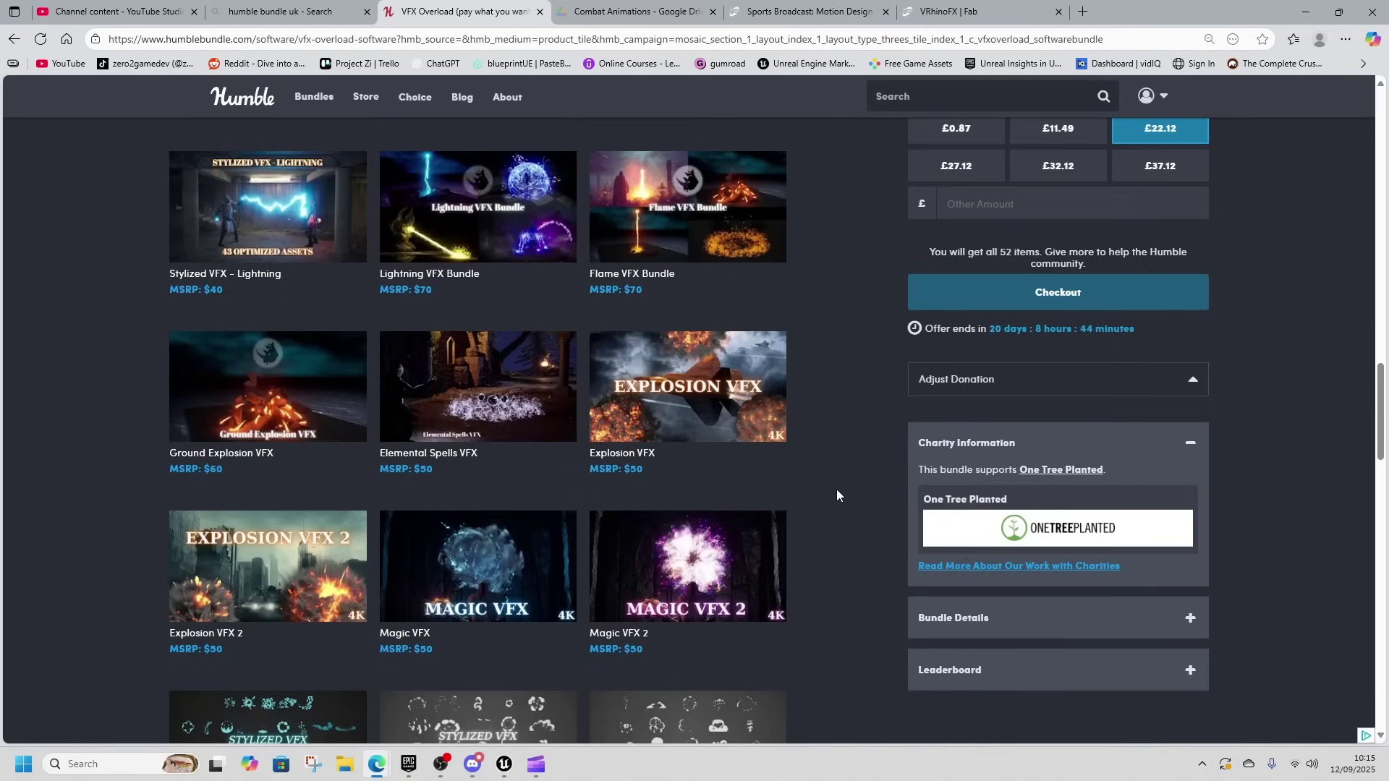
Review the remaining bundle packs, from Stylized VFX - Water through the smoke, props and decal packs to Magical Portals
{"action": "scroll", "coordinate": [837, 494], "scroll_direction": "down", "scroll_amount": 8}
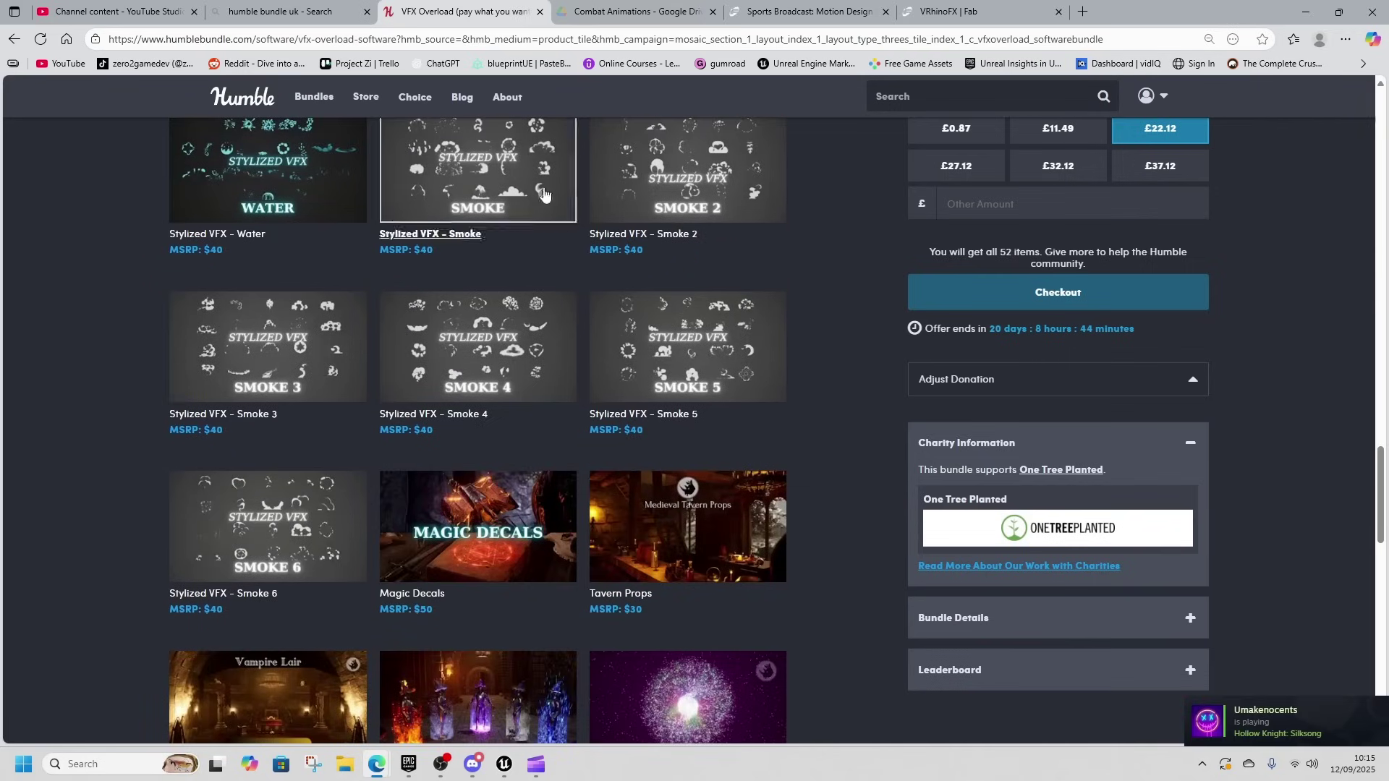
{"action": "scroll", "coordinate": [832, 492], "scroll_direction": "down", "scroll_amount": 6}
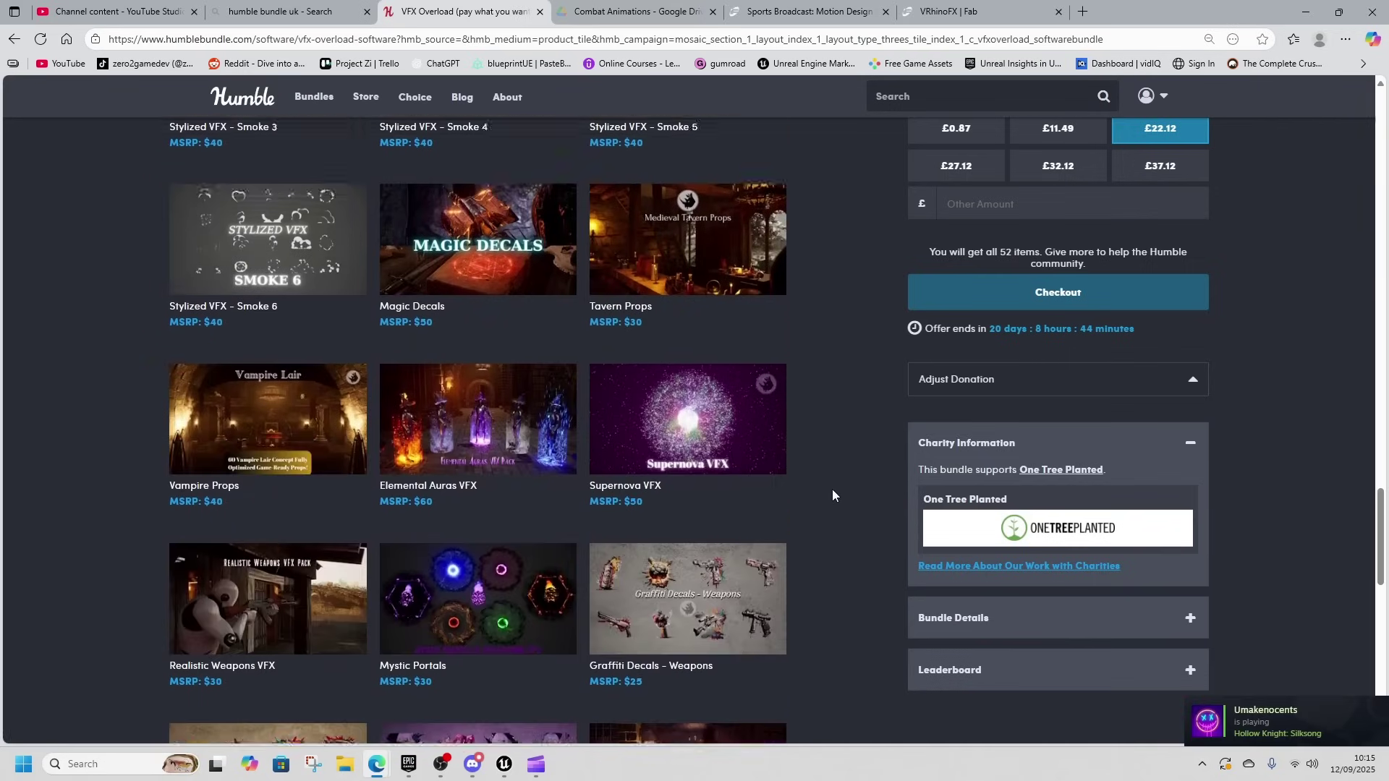
{"action": "scroll", "coordinate": [832, 489], "scroll_direction": "down", "scroll_amount": 2}
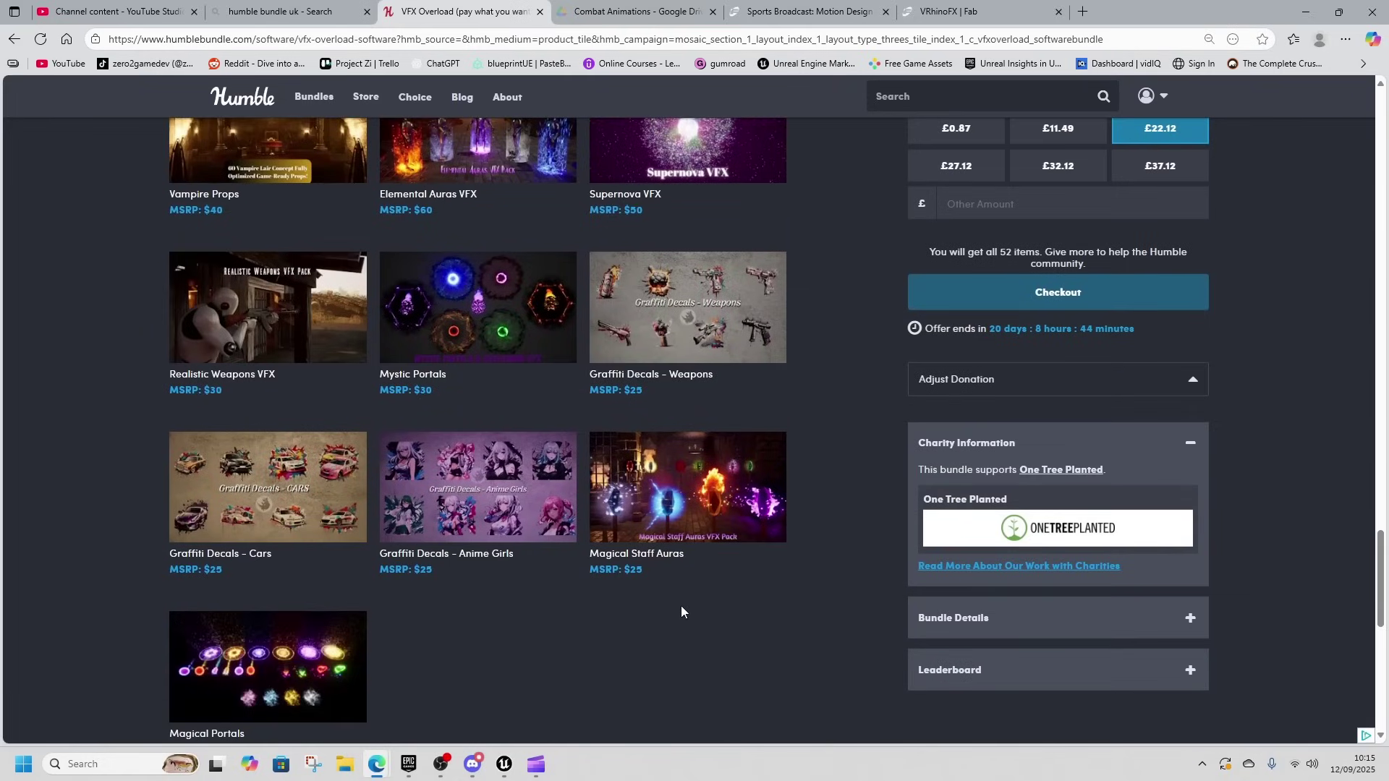
Look back over the 52-item pack list in reverse, from Magical Staff Auras up to Car VFX and the VFX Overload heading
{"action": "scroll", "coordinate": [868, 497], "scroll_direction": "up", "scroll_amount": 2}
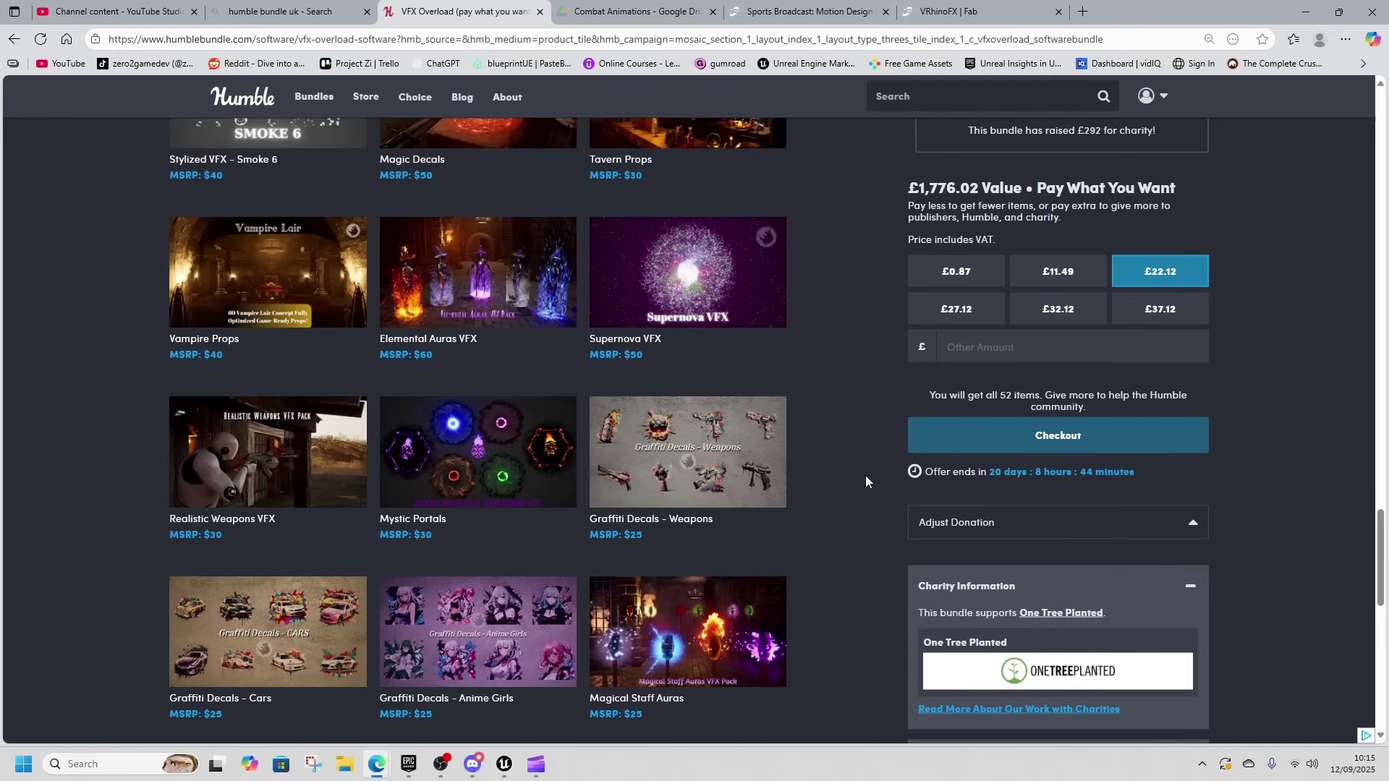
{"action": "scroll", "coordinate": [850, 444], "scroll_direction": "up", "scroll_amount": 3}
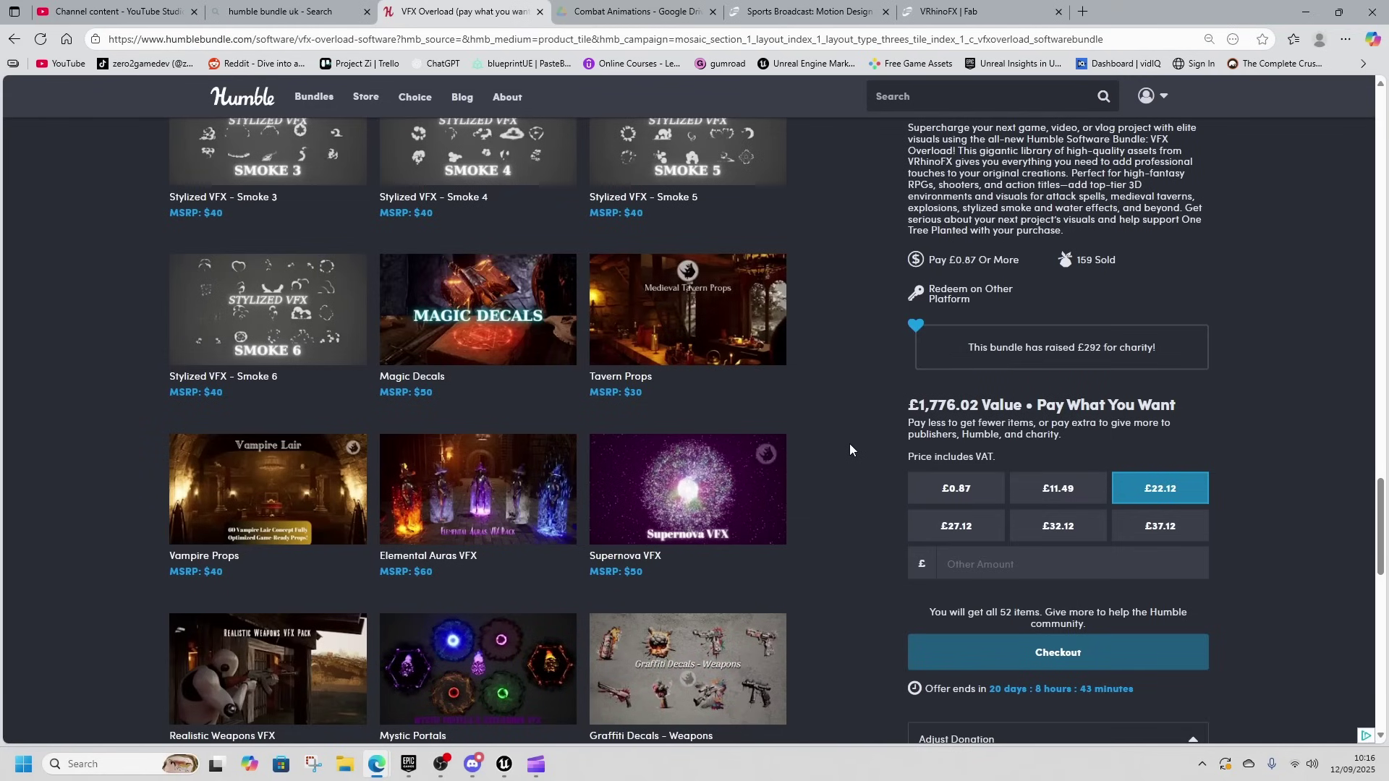
{"action": "scroll", "coordinate": [850, 446], "scroll_direction": "up", "scroll_amount": 4}
{"action": "scroll", "coordinate": [845, 457], "scroll_direction": "up", "scroll_amount": 4}
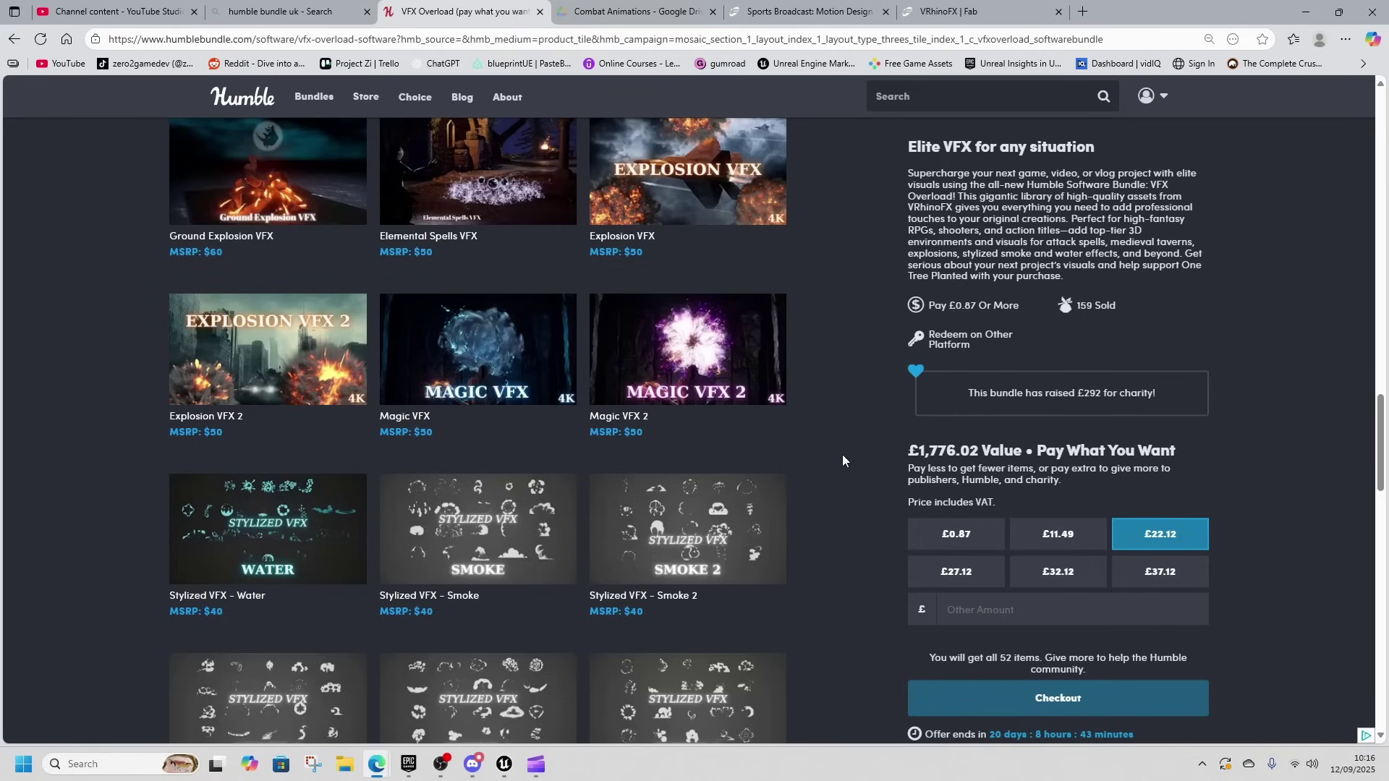
{"action": "scroll", "coordinate": [842, 456], "scroll_direction": "up", "scroll_amount": 9}
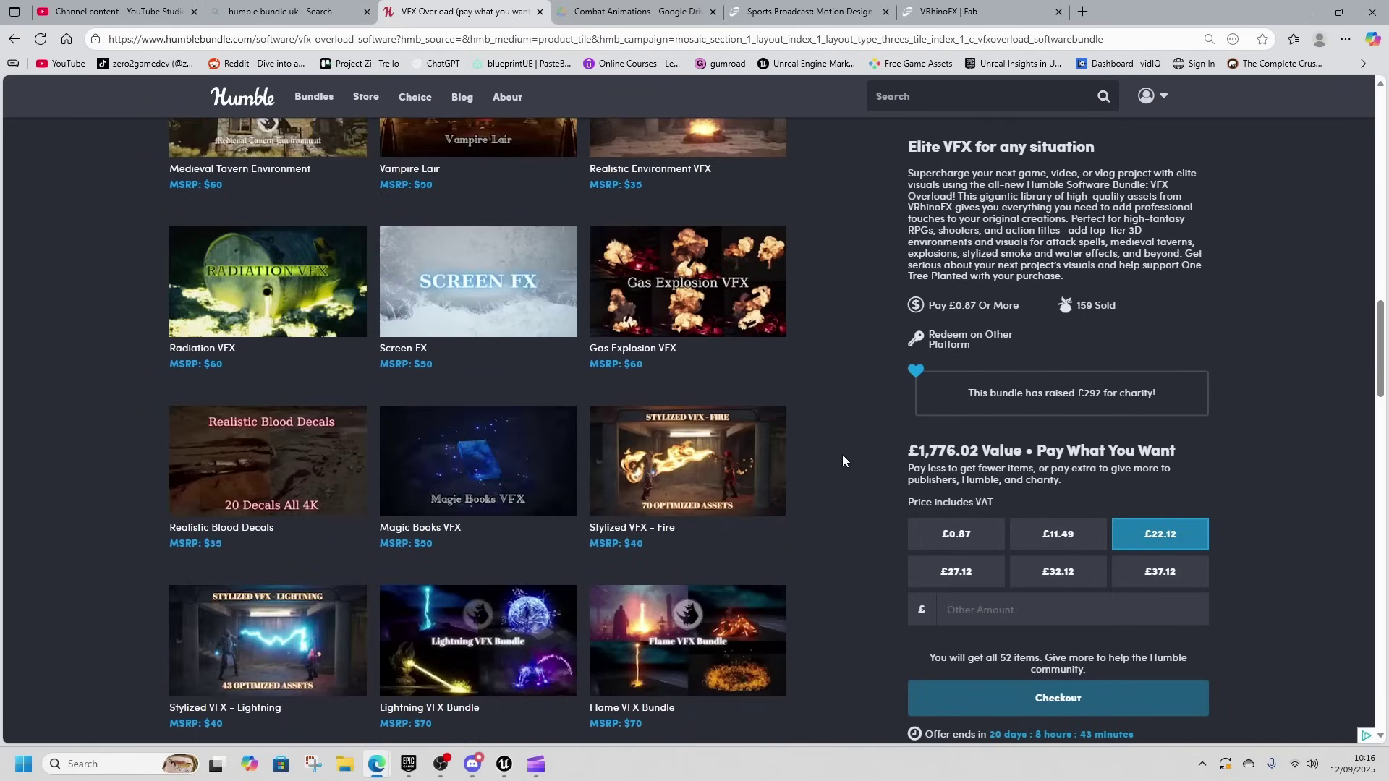
{"action": "scroll", "coordinate": [842, 454], "scroll_direction": "up", "scroll_amount": 3}
{"action": "scroll", "coordinate": [843, 460], "scroll_direction": "up", "scroll_amount": 4}
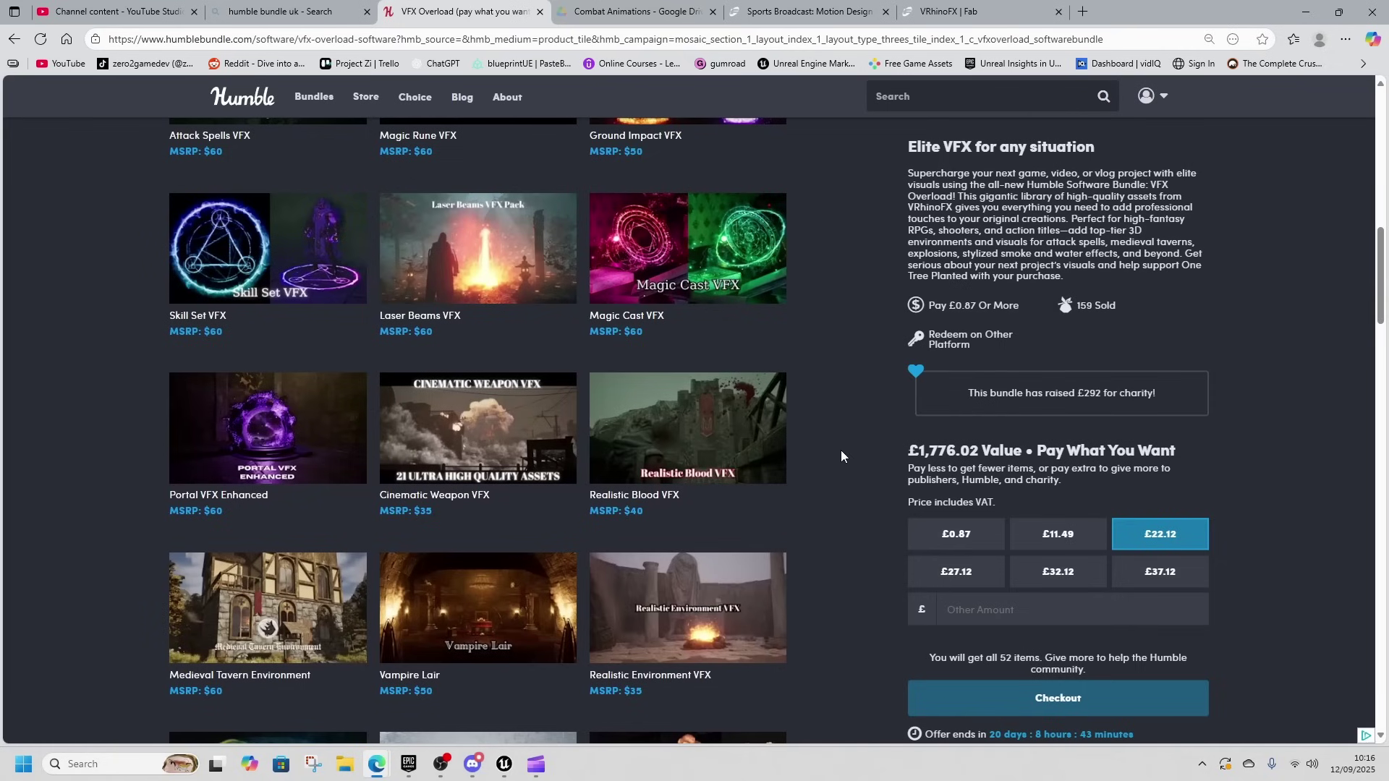
{"action": "scroll", "coordinate": [841, 450], "scroll_direction": "up", "scroll_amount": 11}
{"action": "scroll", "coordinate": [839, 443], "scroll_direction": "up", "scroll_amount": 1}
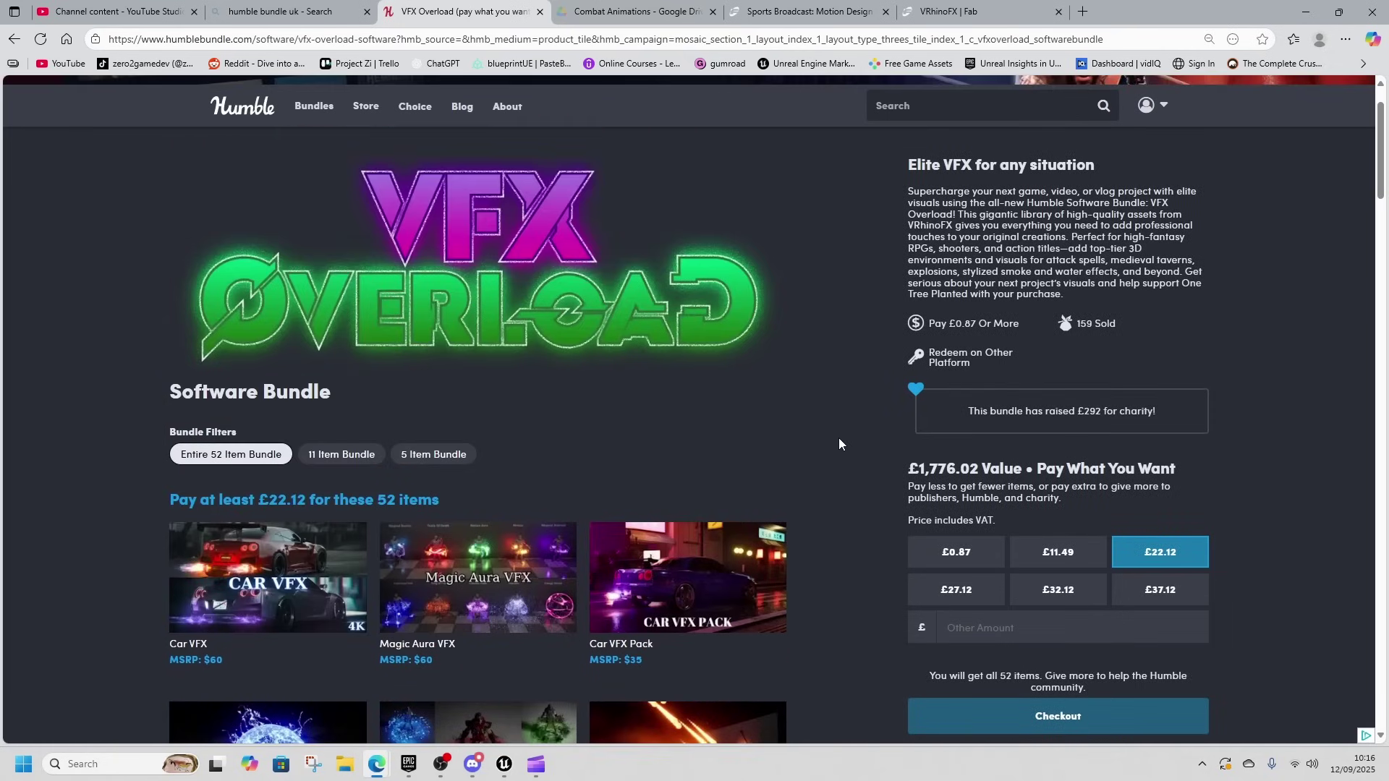